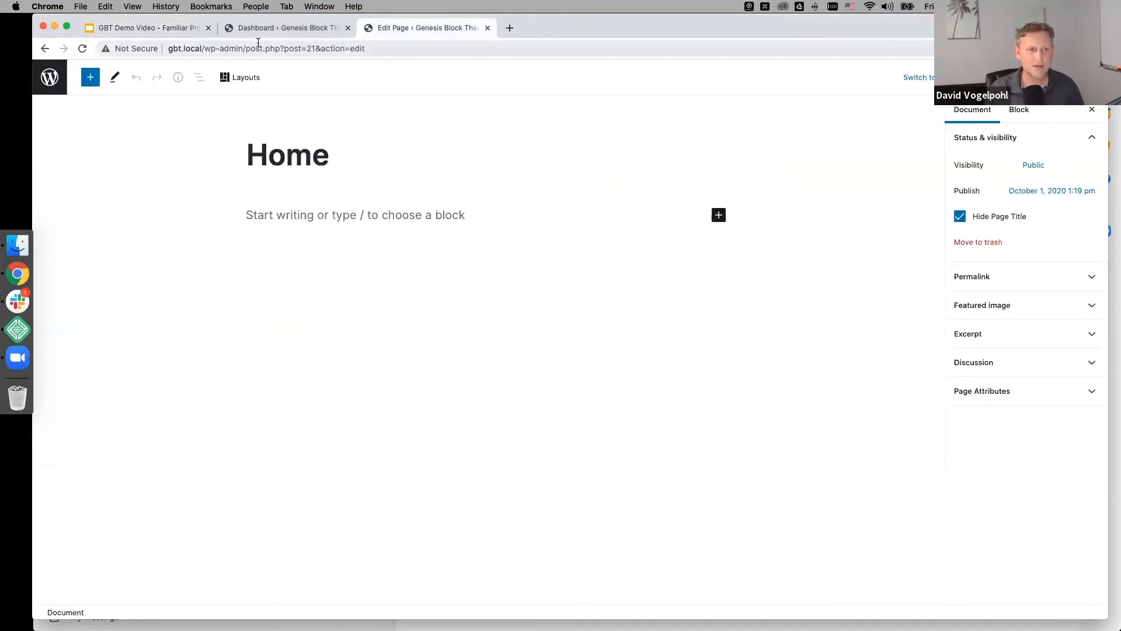
Load the site's front page at gbt.local
{"action": "left_click_drag", "start_coordinate": [201, 47], "coordinate": [519, 50]}
{"action": "key", "text": "BackSpace"}
{"action": "key", "text": "Return"}
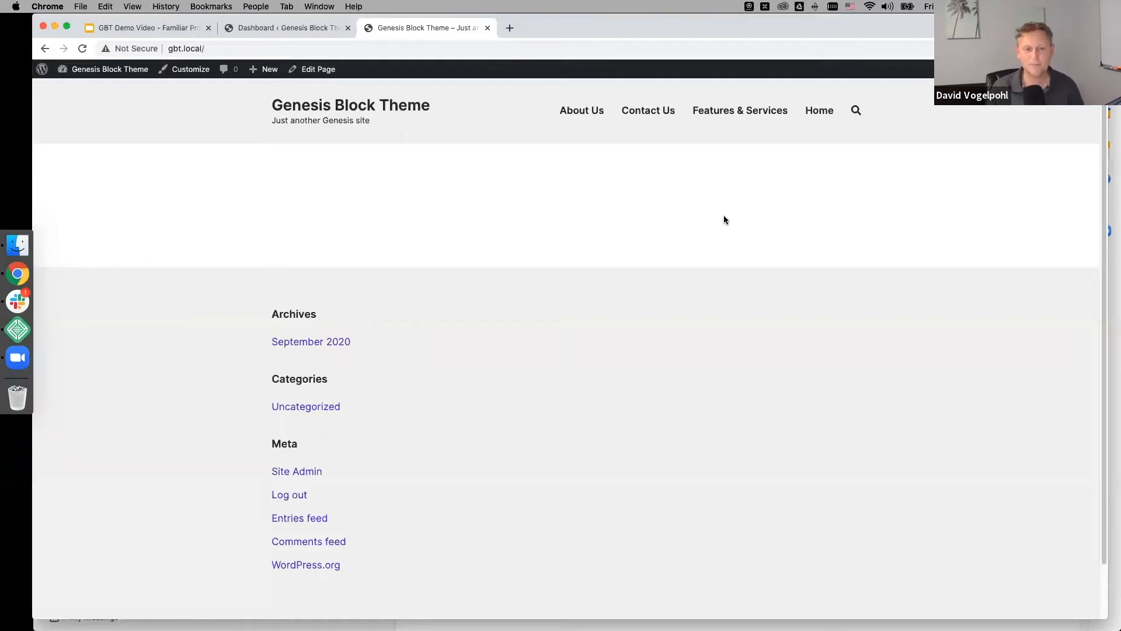
Review the installed themes and plugins in the site's admin and compare them with the front page
{"action": "left_click", "coordinate": [272, 30]}
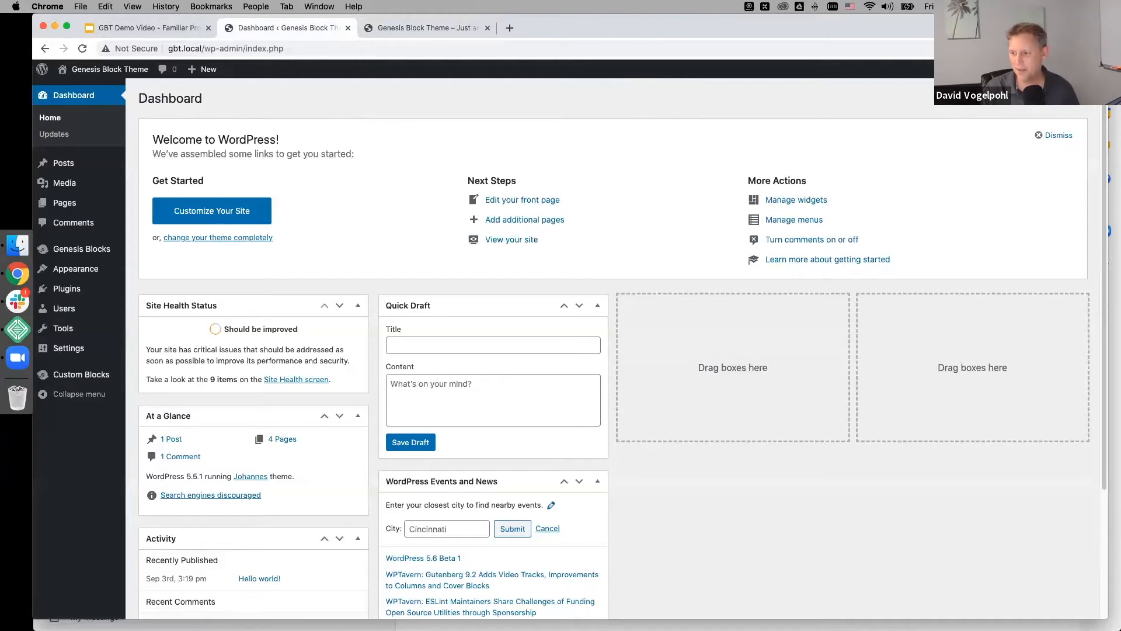
{"action": "mouse_move", "coordinate": [82, 270]}
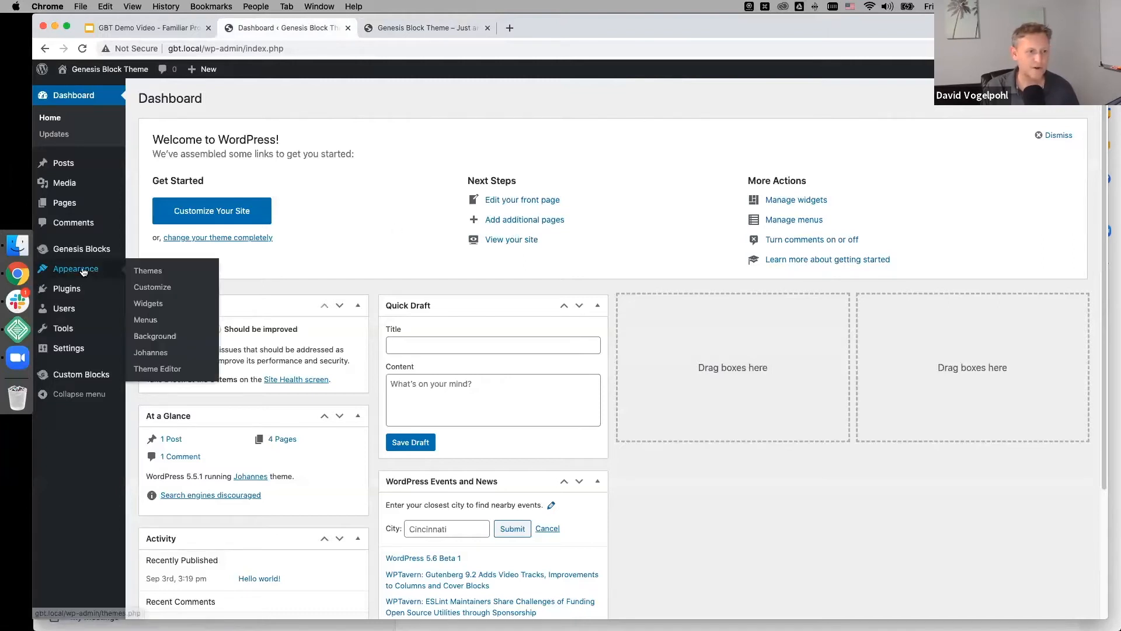
{"action": "left_click", "coordinate": [141, 270]}
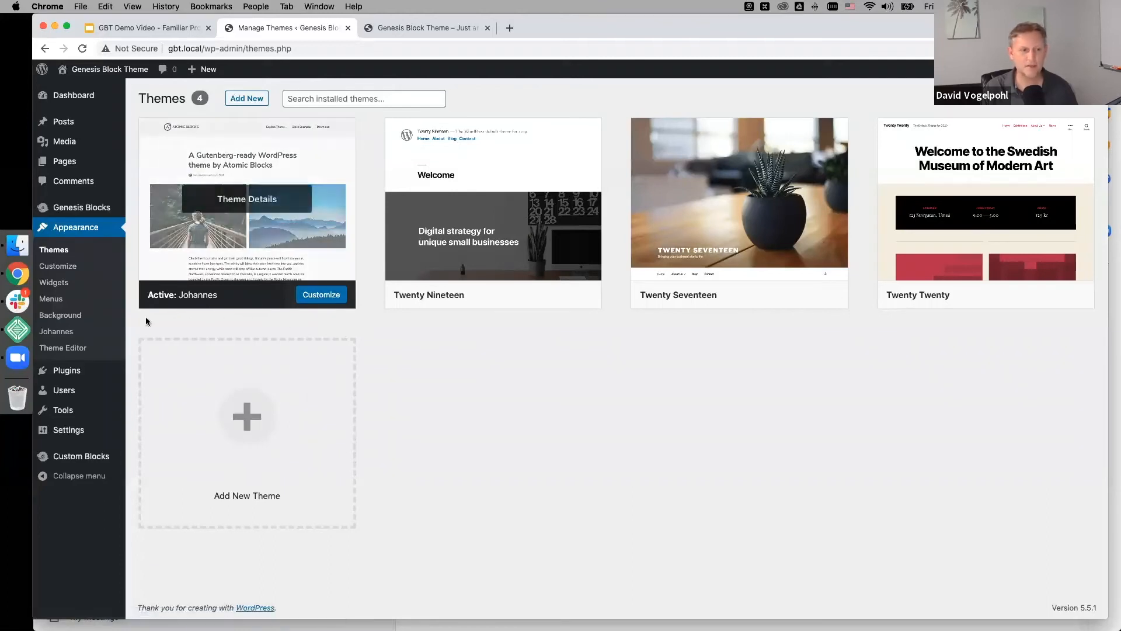
{"action": "left_click", "coordinate": [158, 373]}
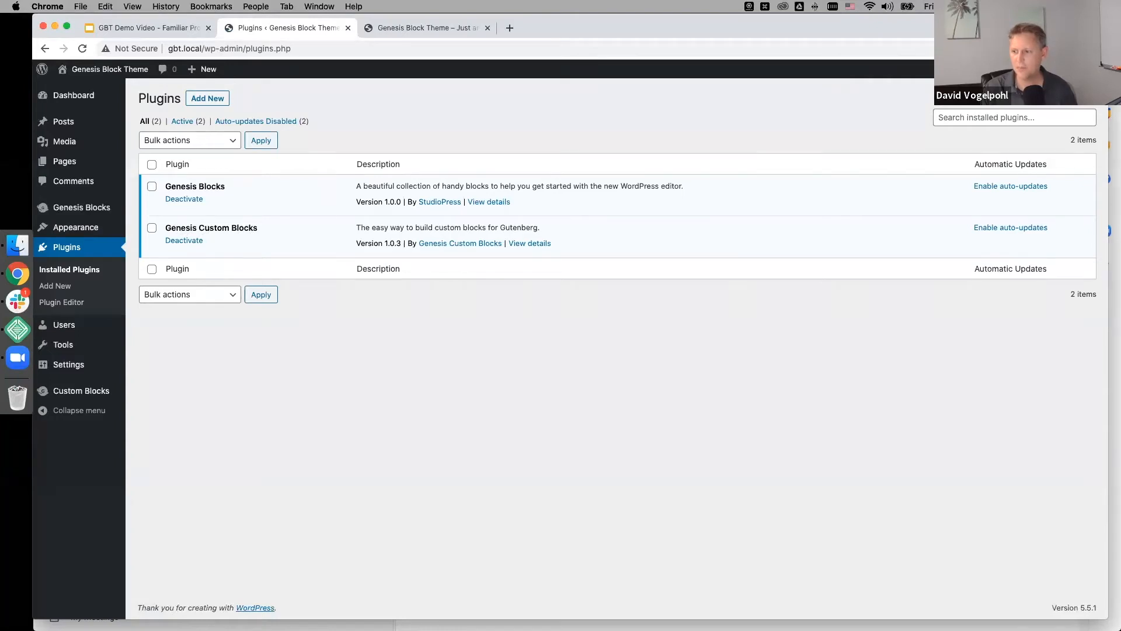
{"action": "left_click", "coordinate": [430, 29]}
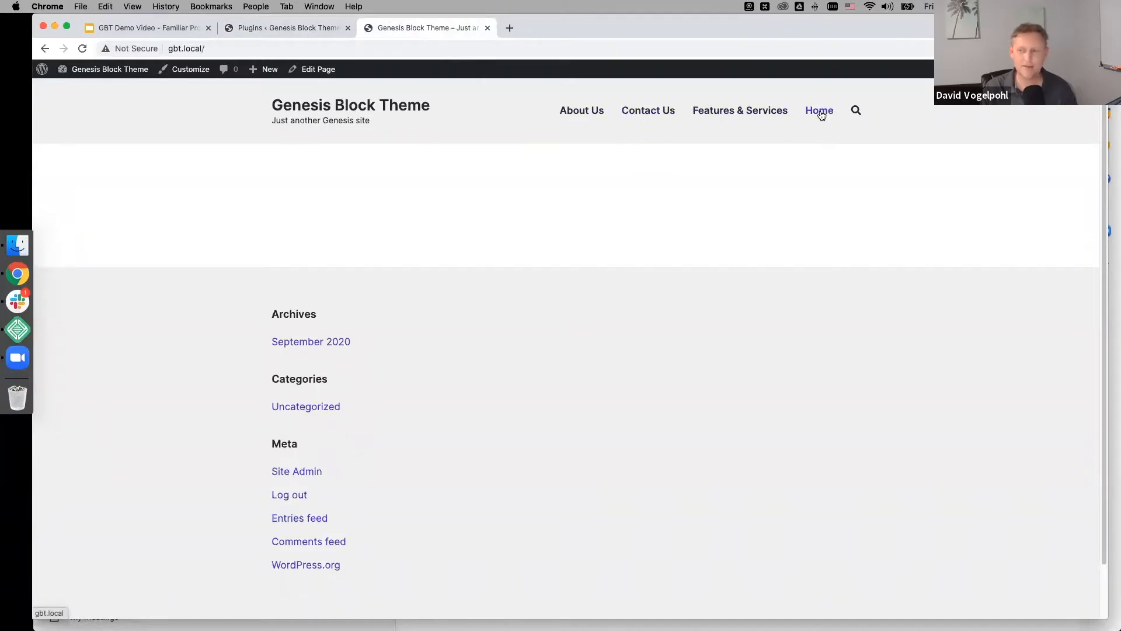
{"action": "left_click", "coordinate": [264, 26]}
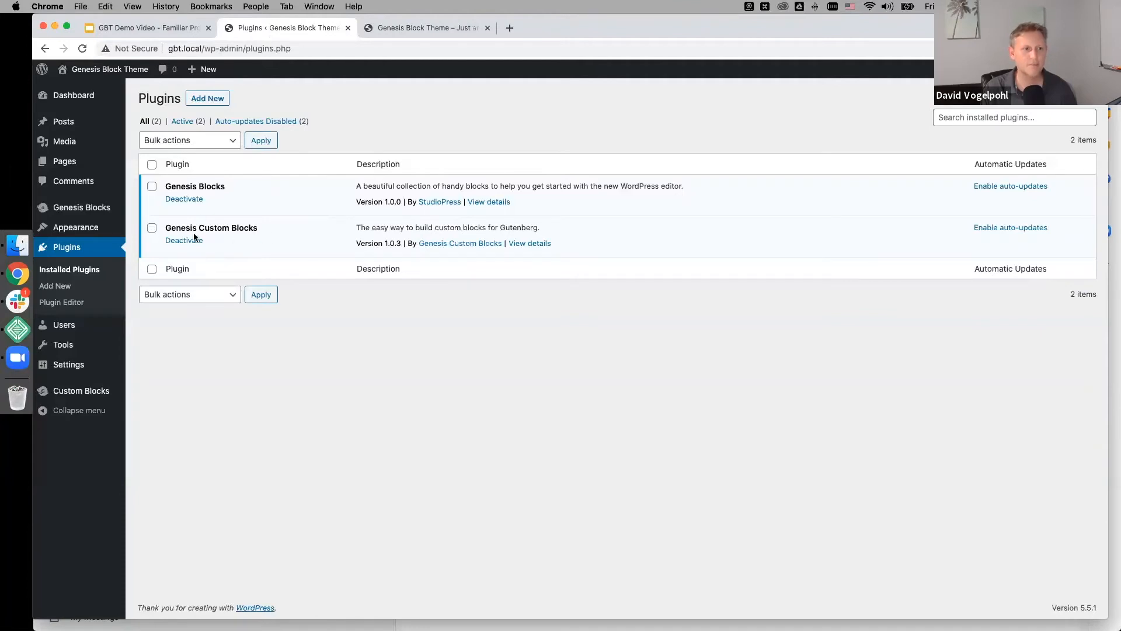
Open the Home page for editing and browse the Genesis Blocks in the block library
{"action": "mouse_move", "coordinate": [75, 165]}
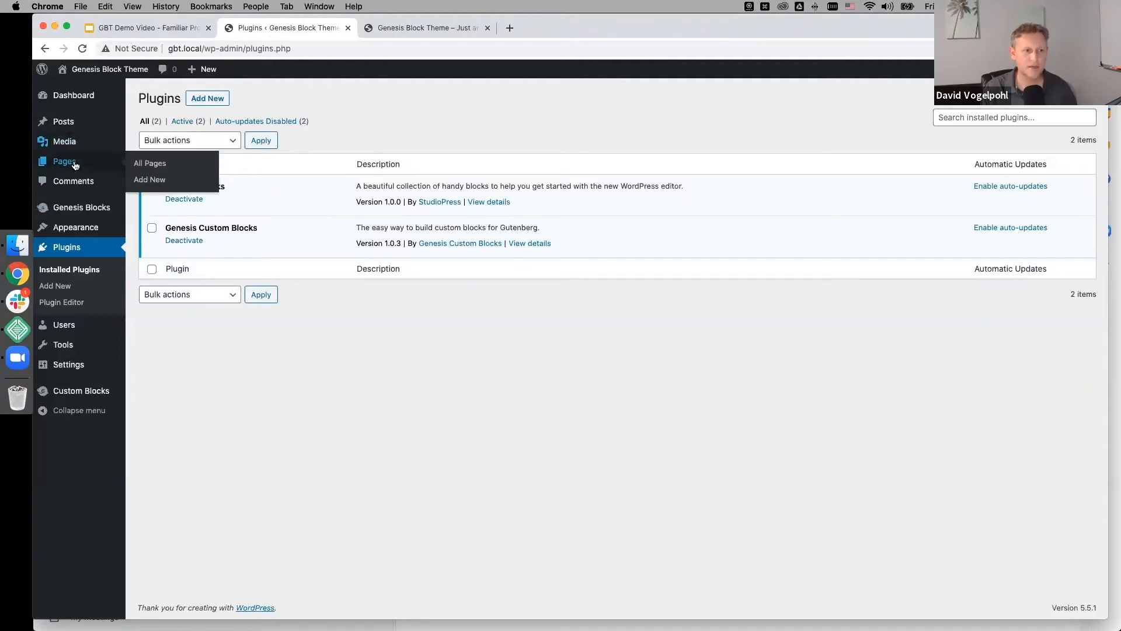
{"action": "left_click", "coordinate": [149, 164]}
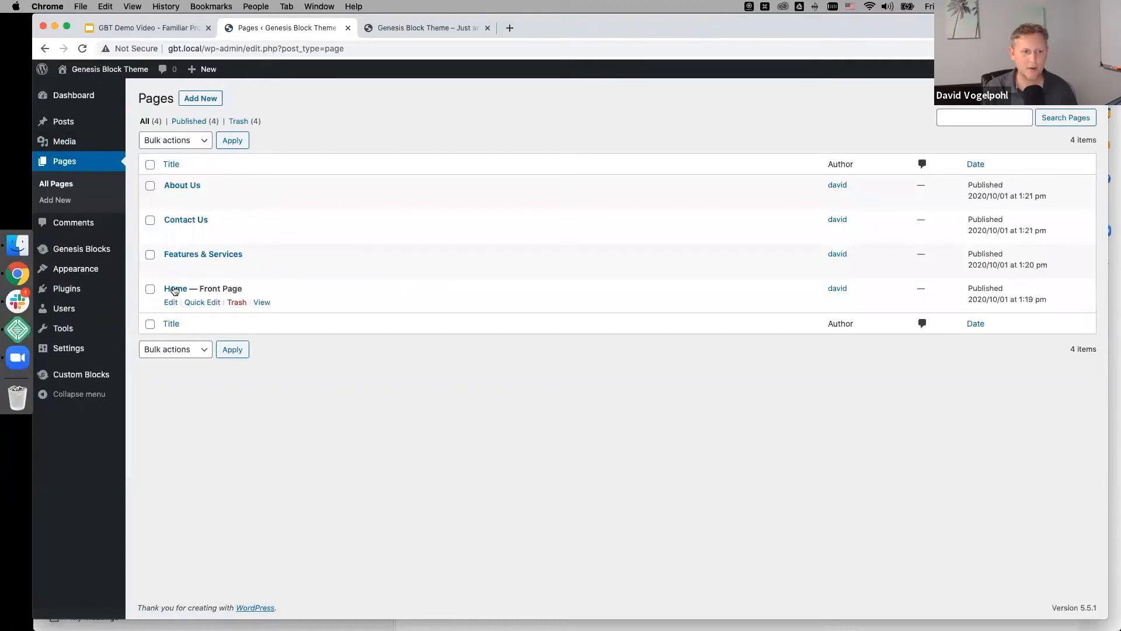
{"action": "left_click", "coordinate": [170, 302]}
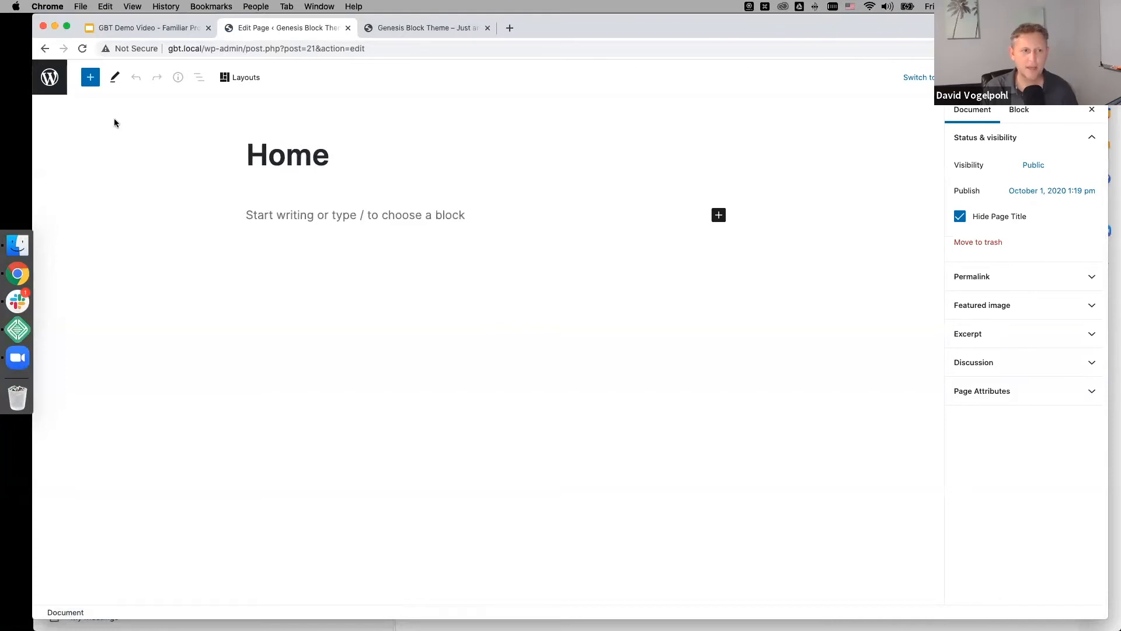
{"action": "scroll", "coordinate": [110, 348], "scroll_direction": "down", "scroll_amount": 20}
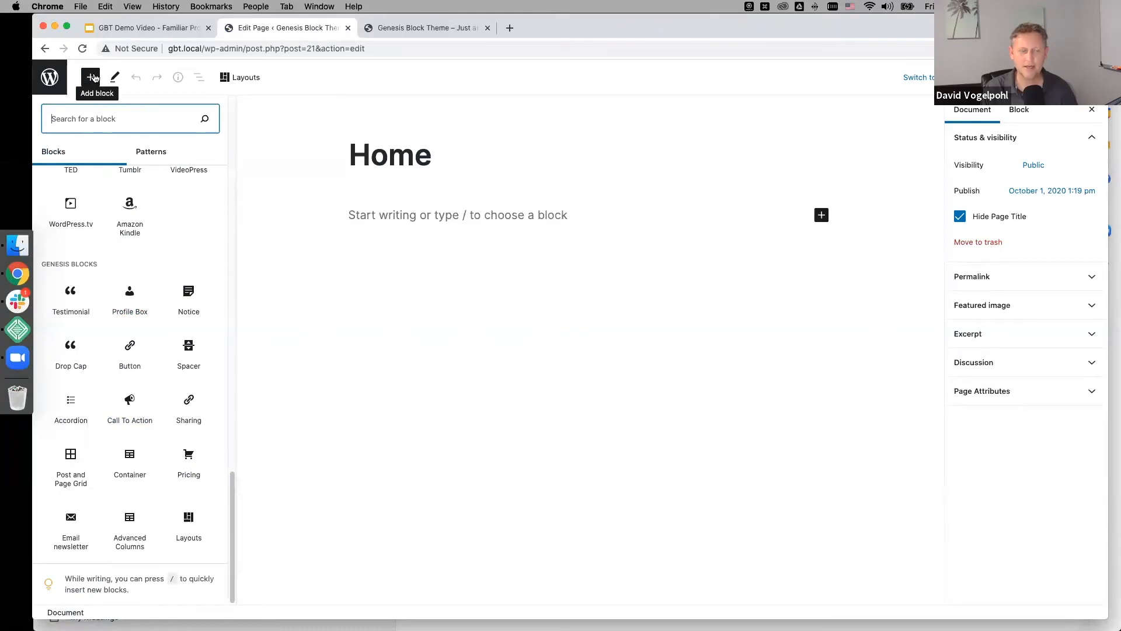
Insert the prebuilt Team Members section into the Home page and look over its profiles
{"action": "left_click", "coordinate": [229, 78]}
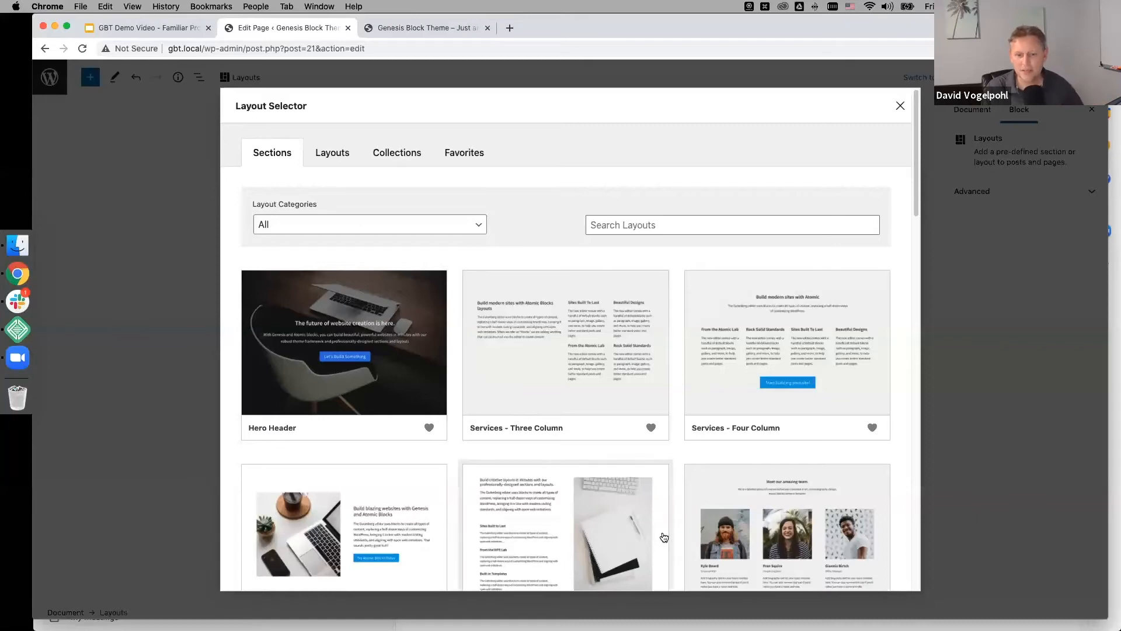
{"action": "left_click", "coordinate": [757, 548]}
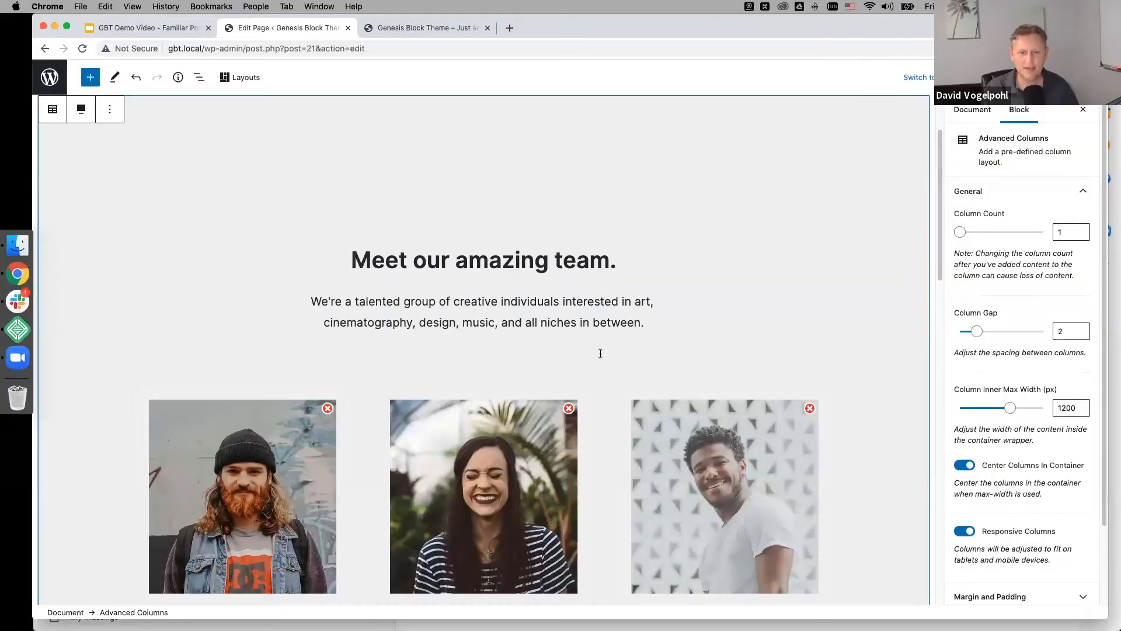
{"action": "scroll", "coordinate": [597, 419], "scroll_direction": "down", "scroll_amount": 3}
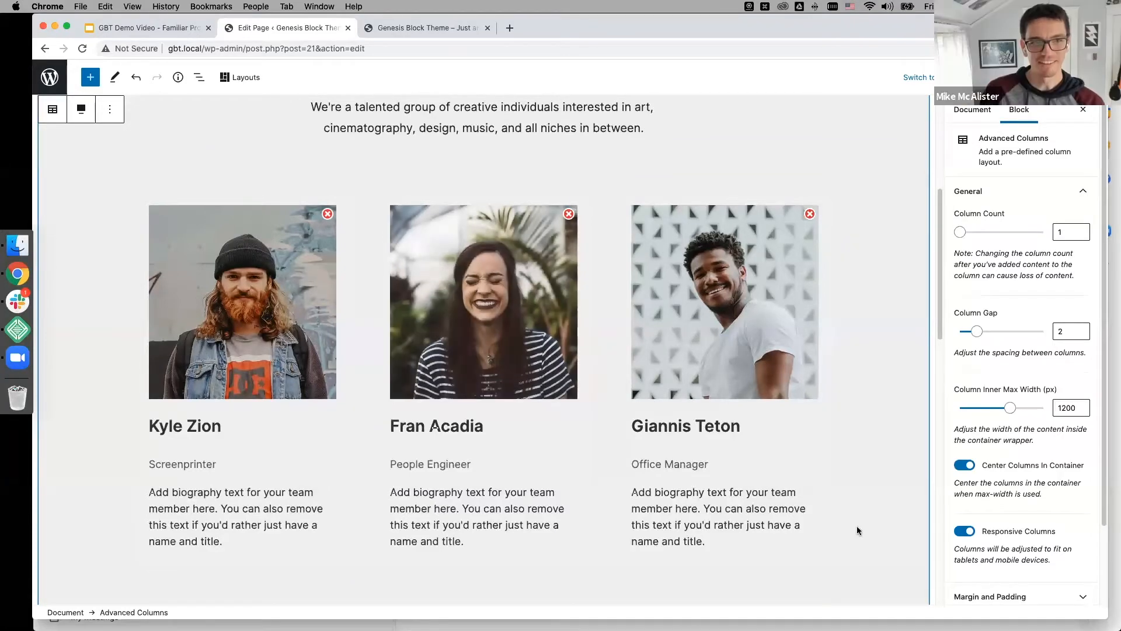
{"action": "scroll", "coordinate": [861, 497], "scroll_direction": "up", "scroll_amount": 5}
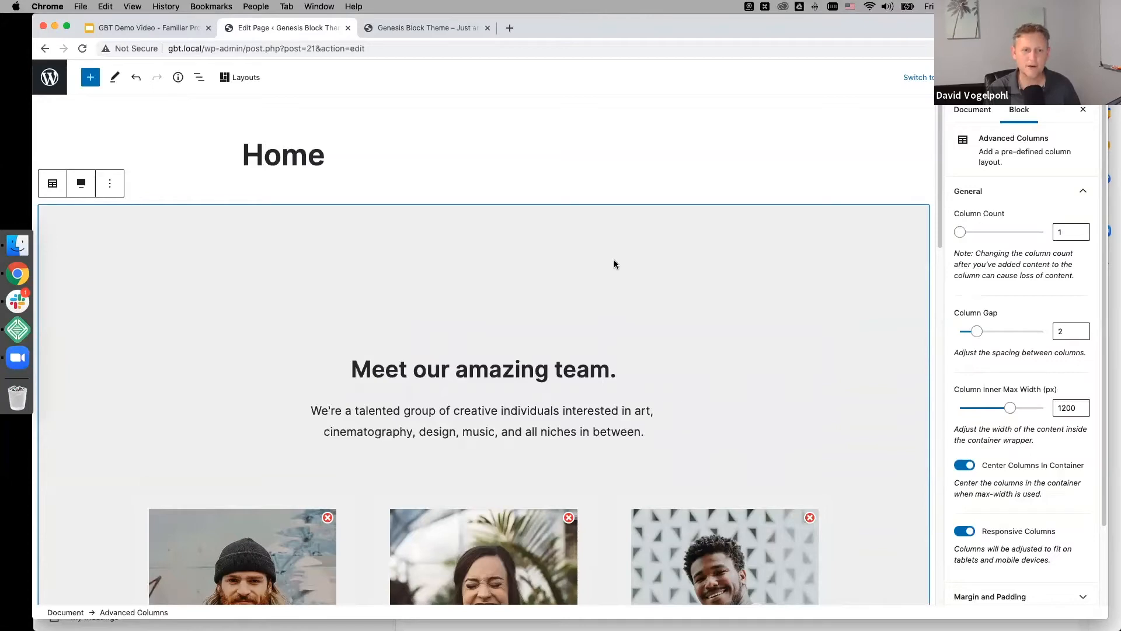
{"action": "scroll", "coordinate": [601, 327], "scroll_direction": "down", "scroll_amount": 2}
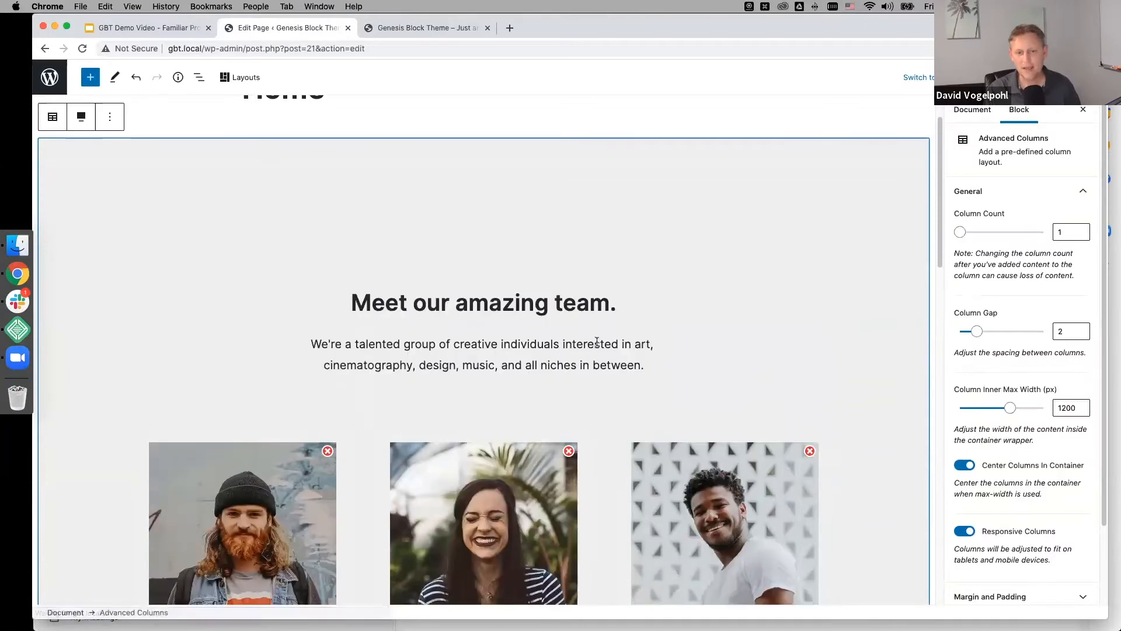
{"action": "scroll", "coordinate": [598, 341], "scroll_direction": "down", "scroll_amount": 15}
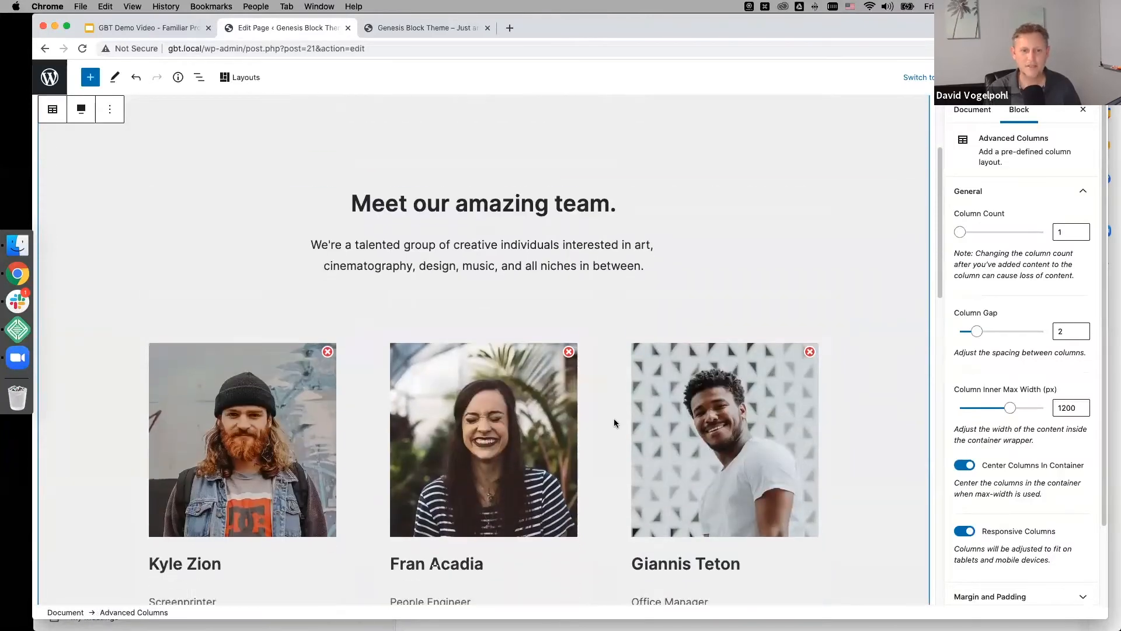
{"action": "scroll", "coordinate": [616, 439], "scroll_direction": "down", "scroll_amount": 7}
{"action": "scroll", "coordinate": [619, 439], "scroll_direction": "up", "scroll_amount": 6}
{"action": "scroll", "coordinate": [622, 453], "scroll_direction": "up", "scroll_amount": 6}
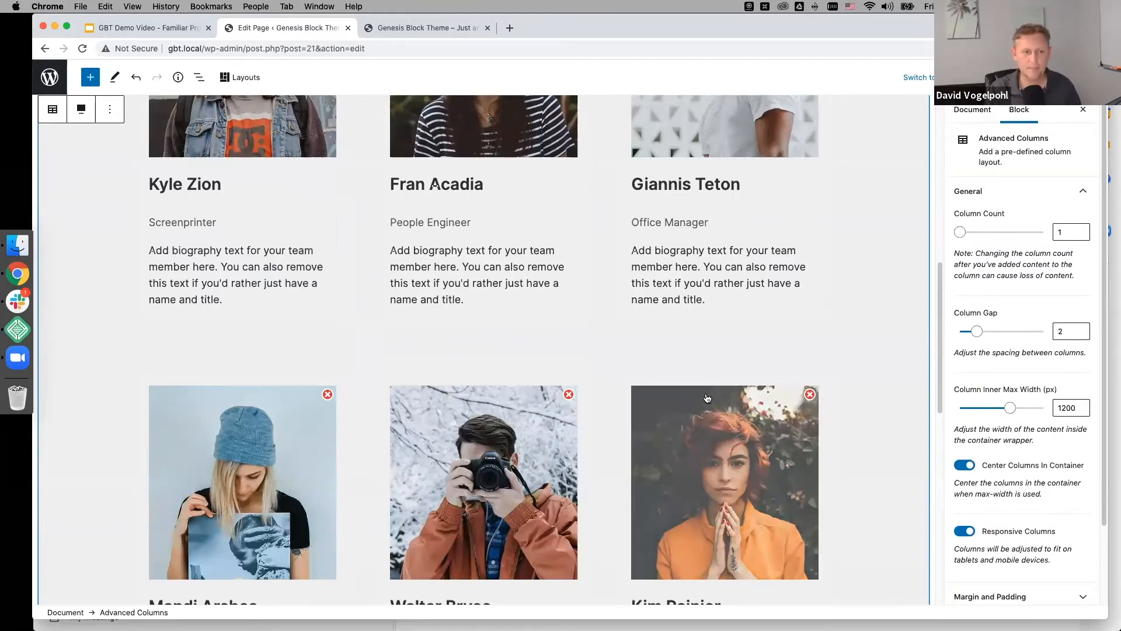
{"action": "scroll", "coordinate": [671, 405], "scroll_direction": "up", "scroll_amount": 4}
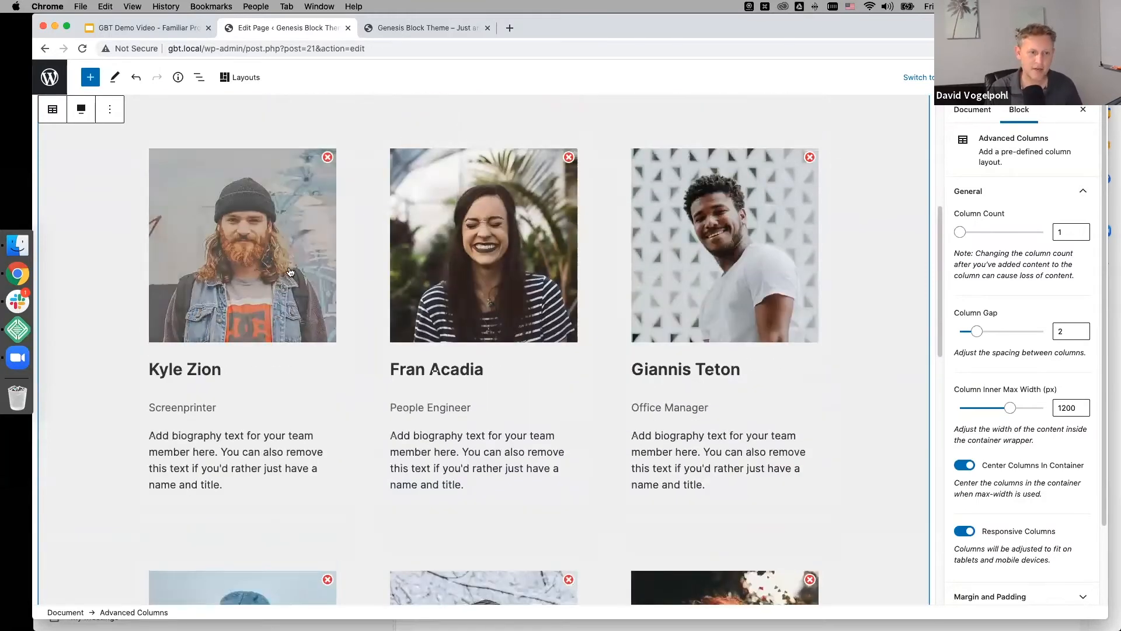
Check the media library for a replacement photo for the first team member's profile
{"action": "left_click", "coordinate": [290, 271]}
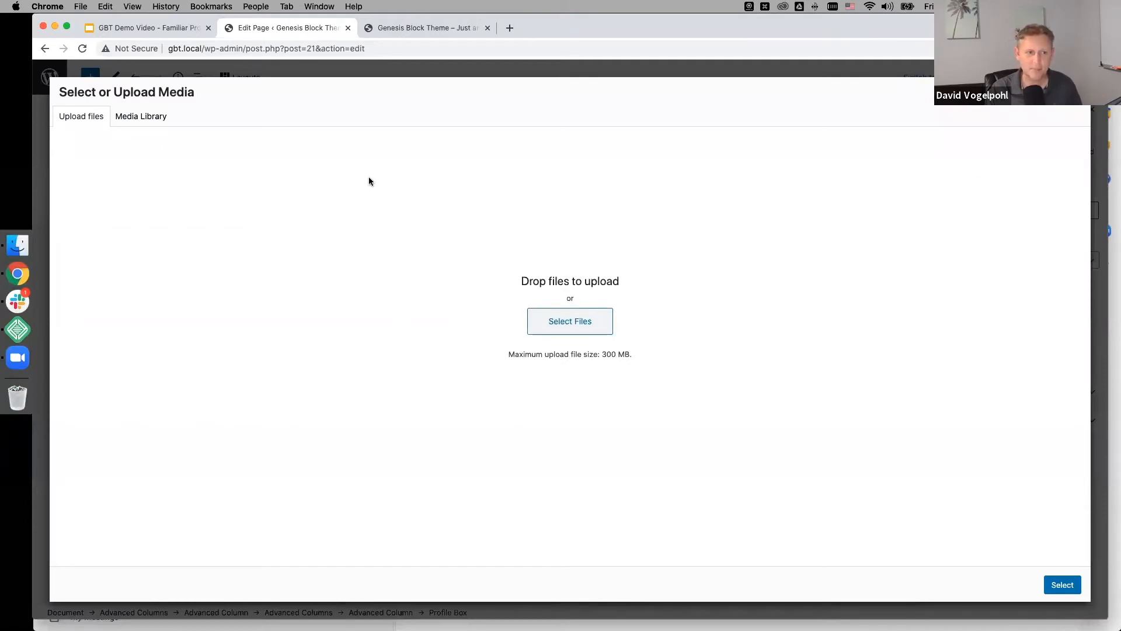
{"action": "left_click", "coordinate": [155, 116]}
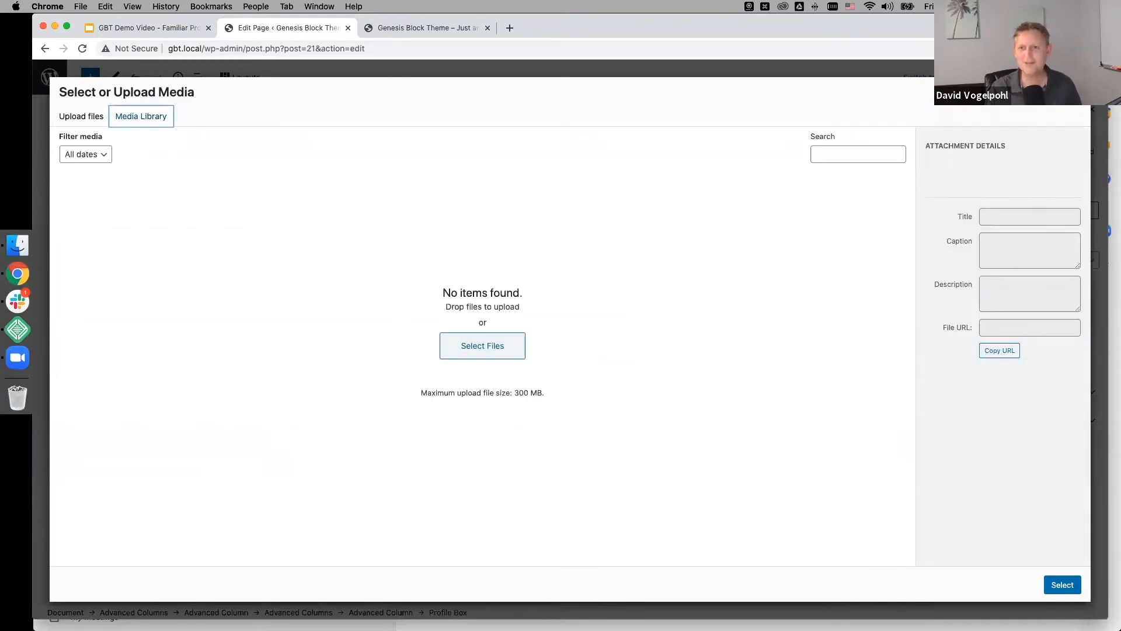
{"action": "key", "text": "Escape"}
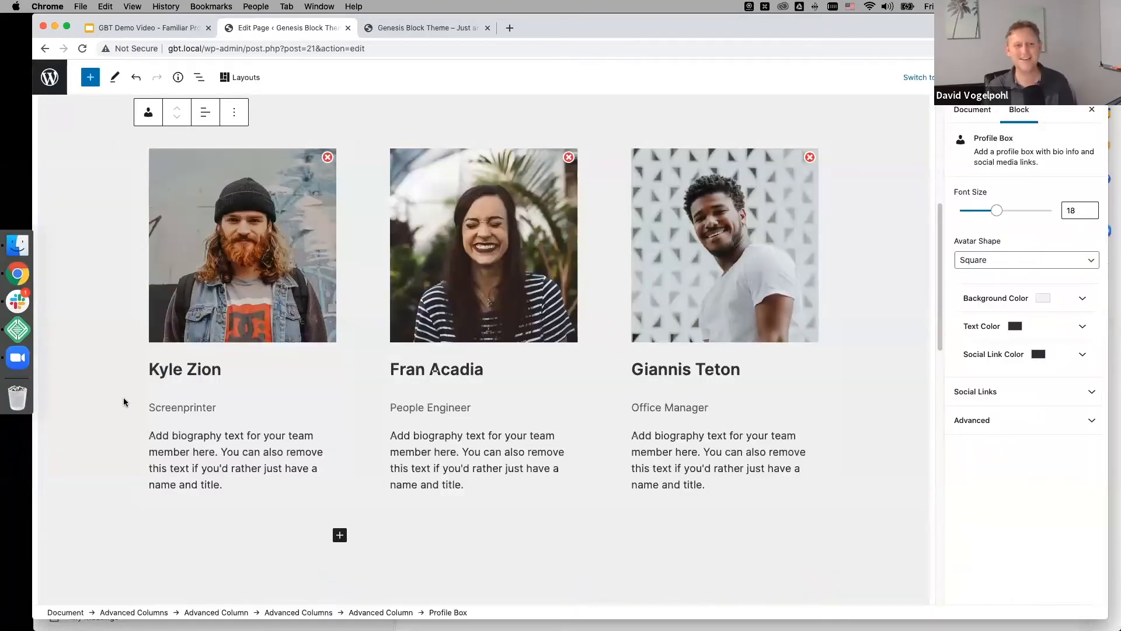
View the text color options of the first team member's profile box and hide the block settings
{"action": "double_click", "coordinate": [209, 370]}
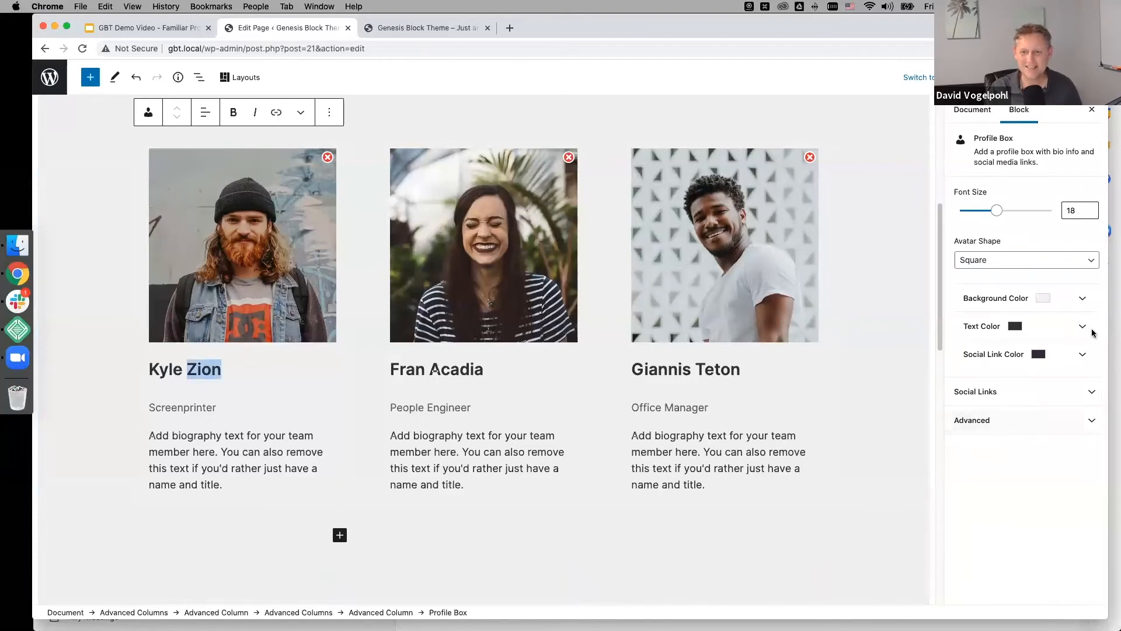
{"action": "left_click", "coordinate": [1071, 328]}
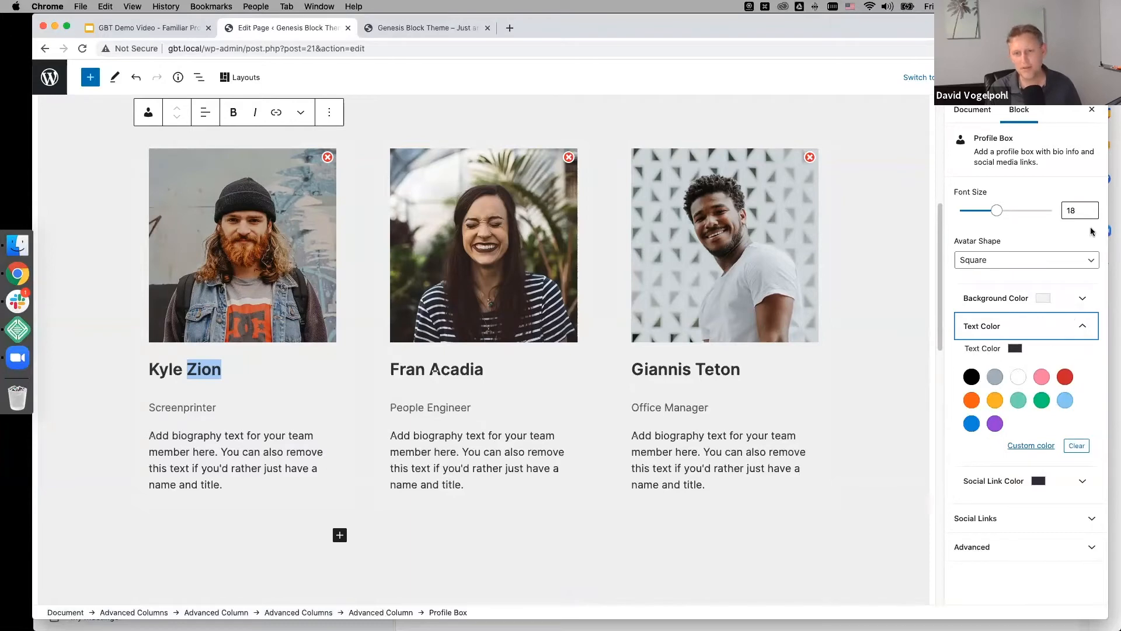
{"action": "left_click", "coordinate": [1090, 112]}
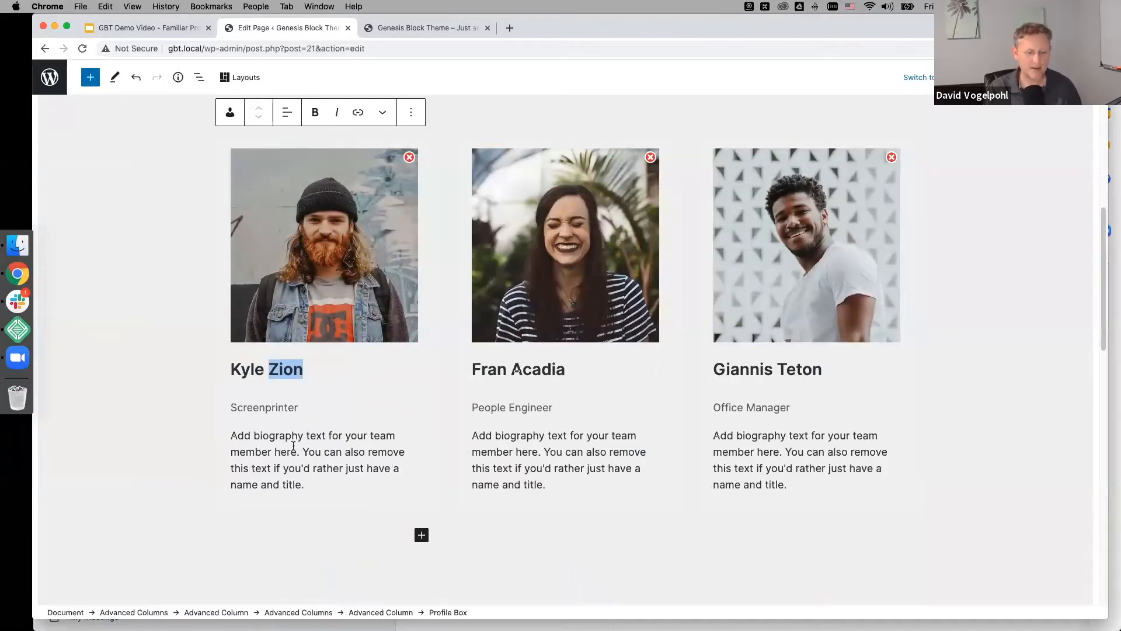
Undo the insertion of the Team Members section and browse the other available sections
{"action": "left_click", "coordinate": [167, 459]}
{"action": "key", "text": "super+z"}
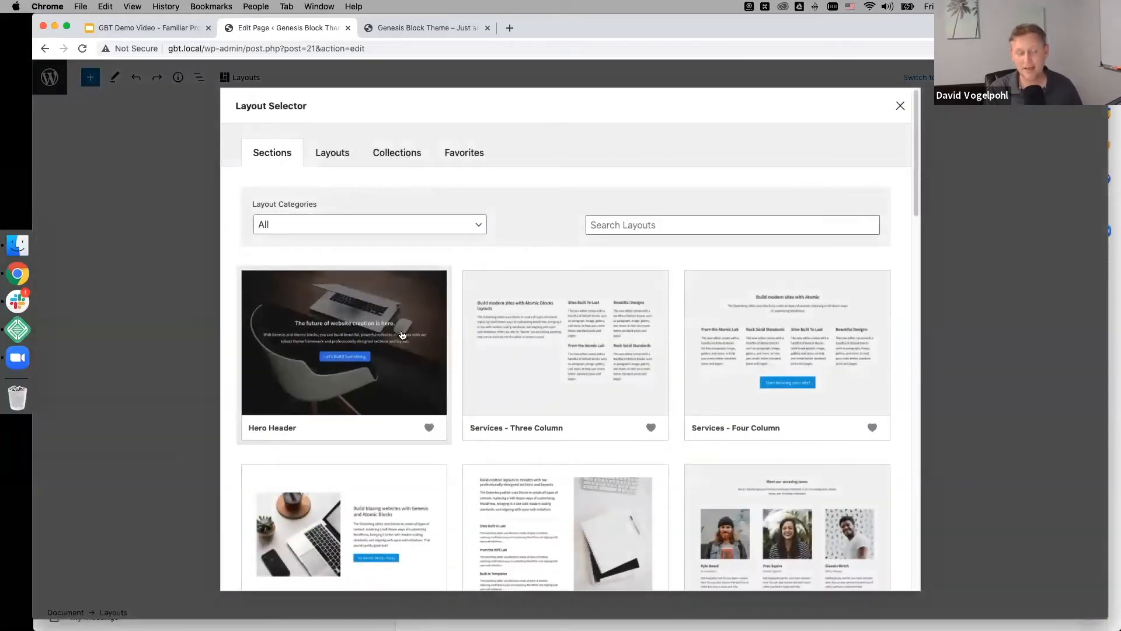
{"action": "scroll", "coordinate": [409, 350], "scroll_direction": "down", "scroll_amount": 6}
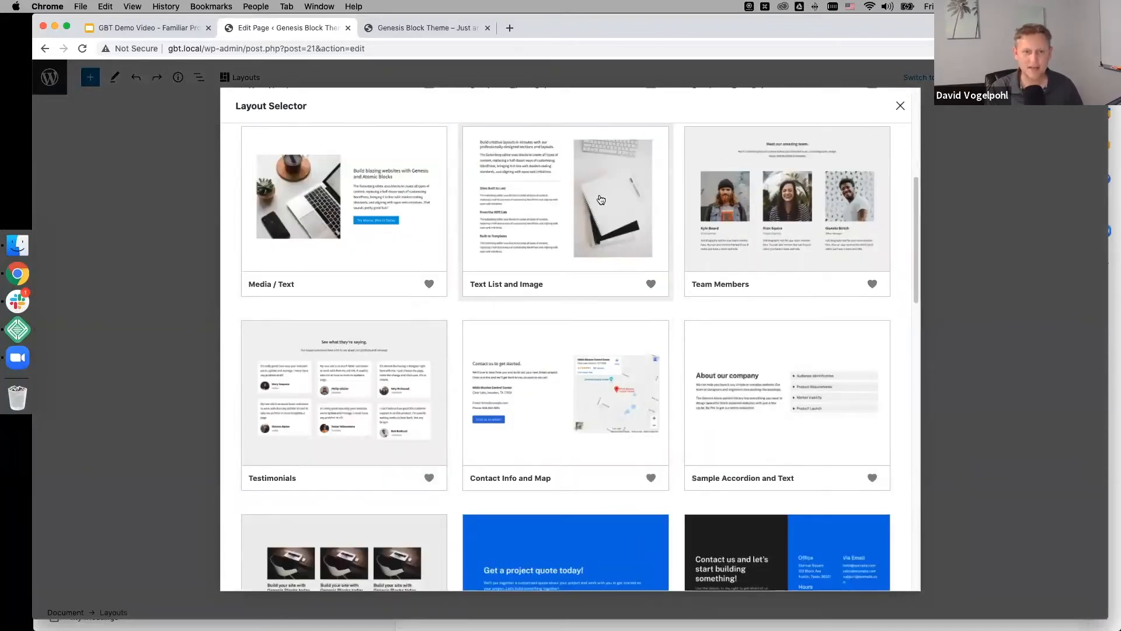
{"action": "scroll", "coordinate": [556, 251], "scroll_direction": "up", "scroll_amount": 6}
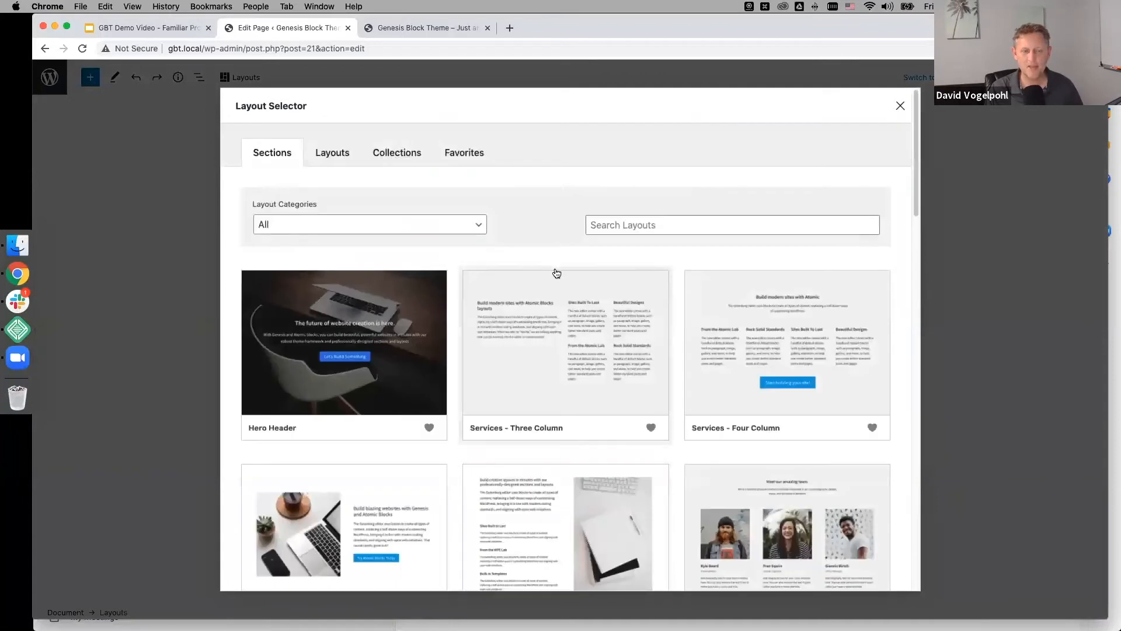
Insert the prebuilt full-page Product Launch layout into the Home page and look through its sections
{"action": "left_click", "coordinate": [353, 155]}
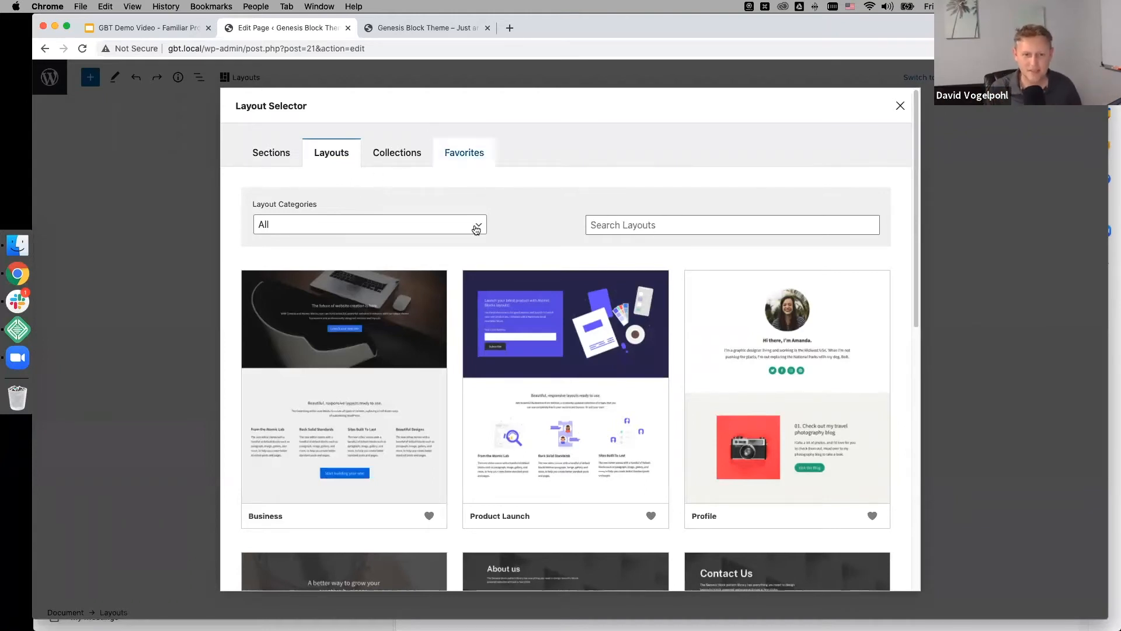
{"action": "scroll", "coordinate": [476, 230], "scroll_direction": "down", "scroll_amount": 2}
{"action": "scroll", "coordinate": [607, 375], "scroll_direction": "down", "scroll_amount": 2}
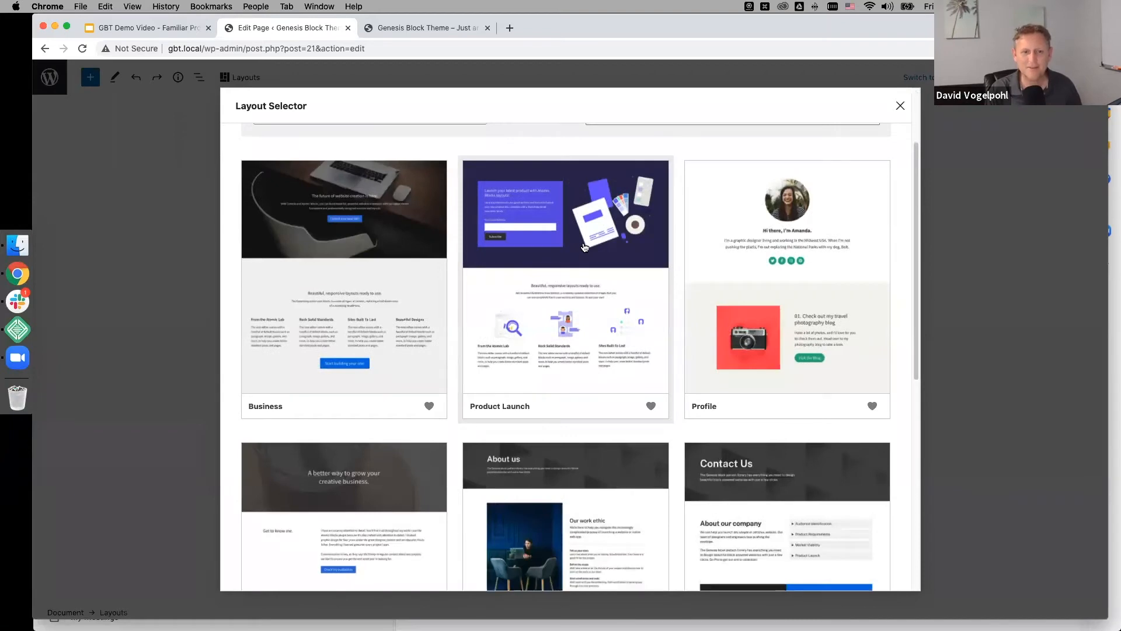
{"action": "left_click", "coordinate": [584, 247]}
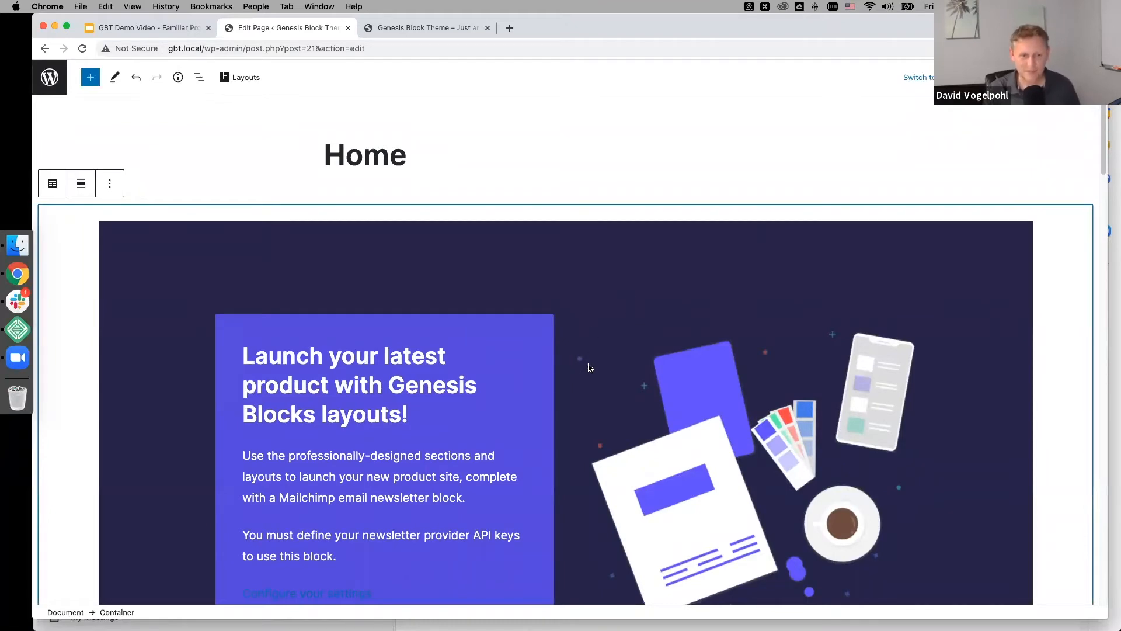
{"action": "scroll", "coordinate": [590, 368], "scroll_direction": "down", "scroll_amount": 1}
{"action": "scroll", "coordinate": [587, 397], "scroll_direction": "down", "scroll_amount": 4}
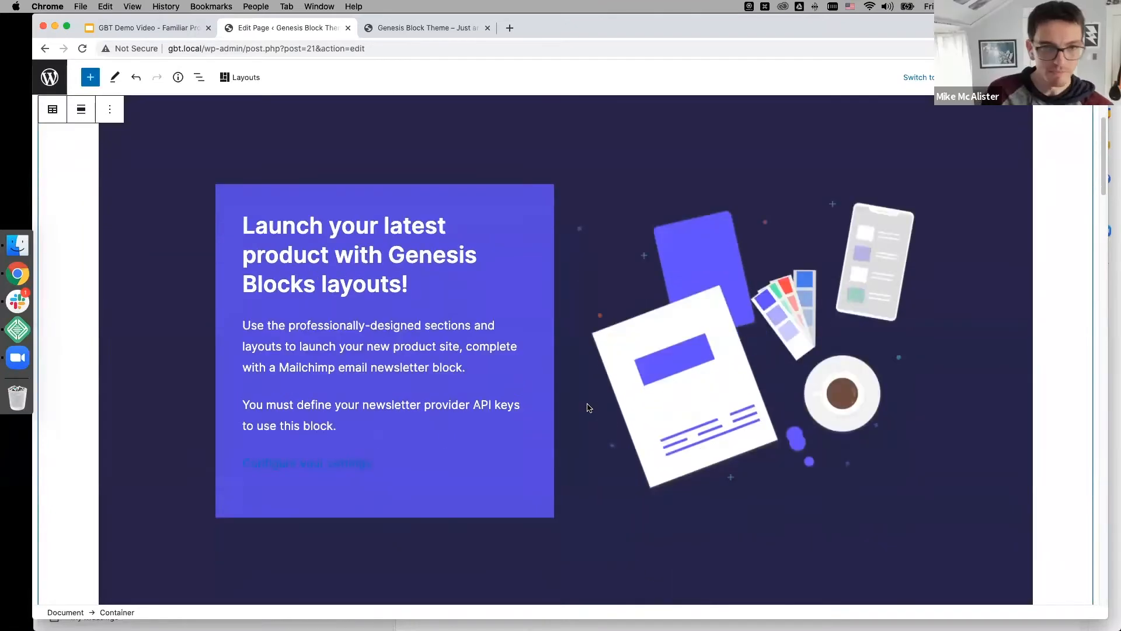
{"action": "scroll", "coordinate": [601, 379], "scroll_direction": "down", "scroll_amount": 9}
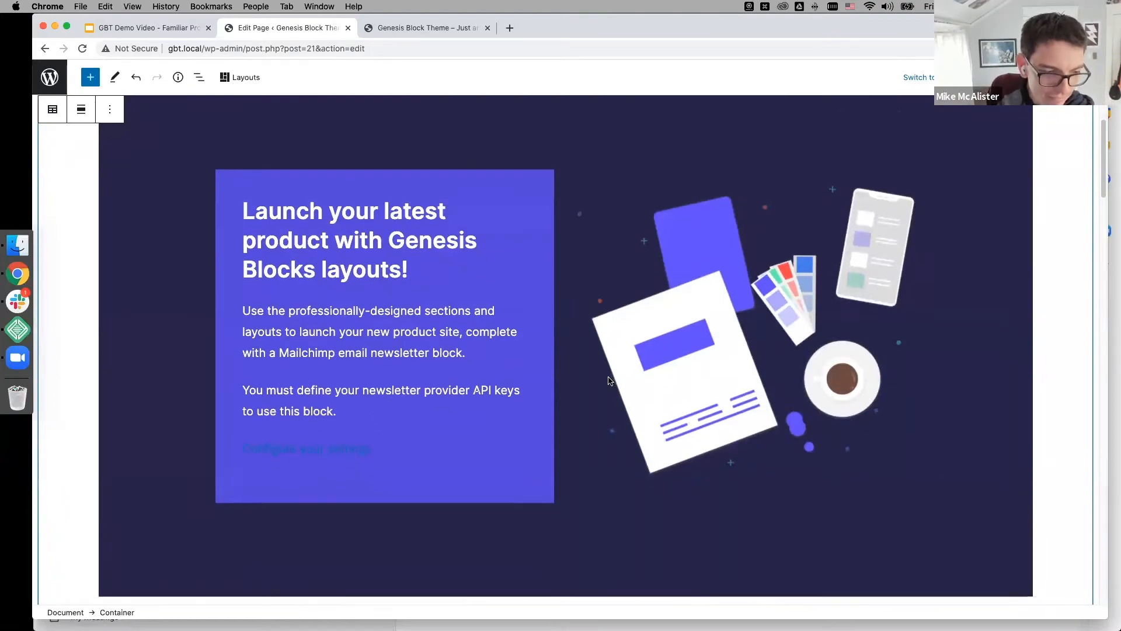
{"action": "scroll", "coordinate": [594, 403], "scroll_direction": "down", "scroll_amount": 20}
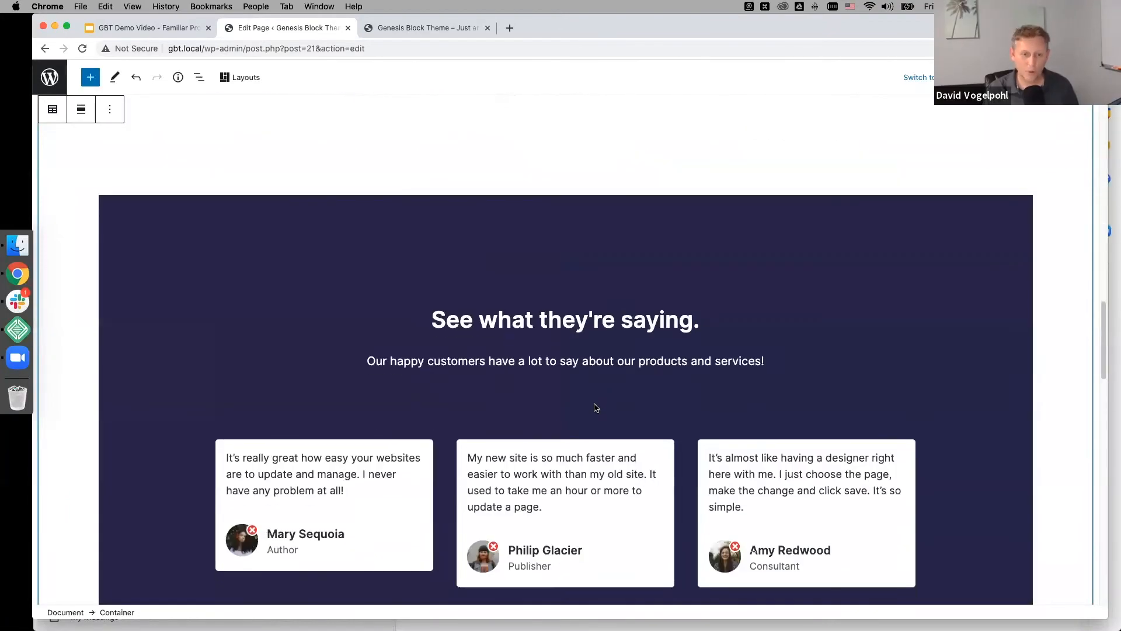
{"action": "scroll", "coordinate": [592, 419], "scroll_direction": "down", "scroll_amount": 20}
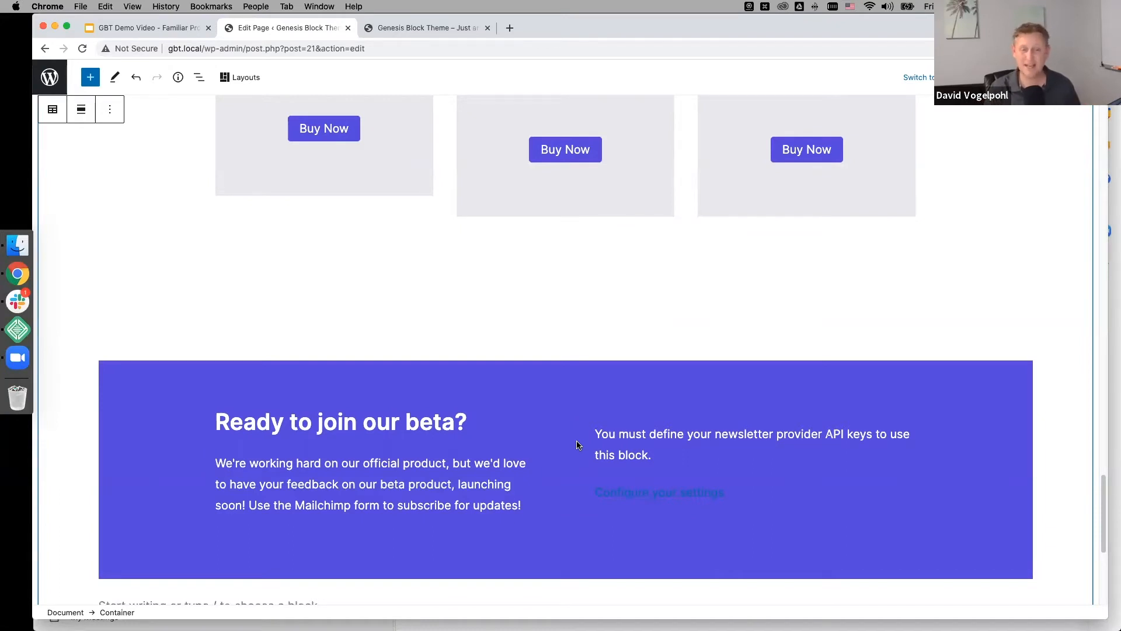
Review the inserted Product Launch layout from end to start and undo its insertion into the Home page
{"action": "scroll", "coordinate": [586, 491], "scroll_direction": "up", "scroll_amount": 15}
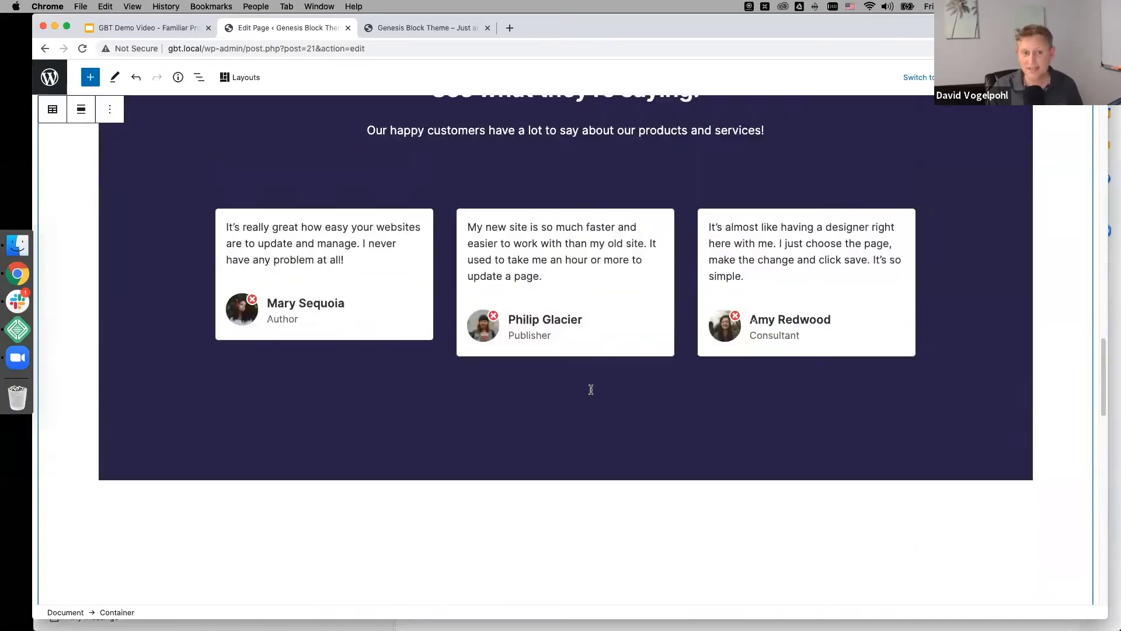
{"action": "scroll", "coordinate": [591, 389], "scroll_direction": "up", "scroll_amount": 15}
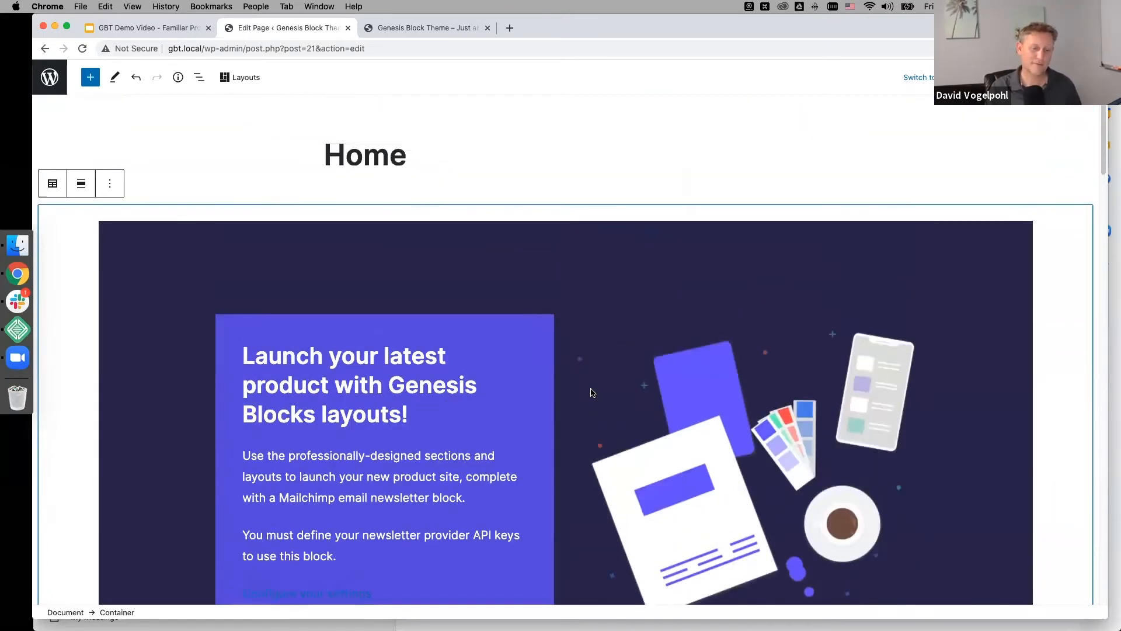
{"action": "scroll", "coordinate": [591, 392], "scroll_direction": "down", "scroll_amount": 3}
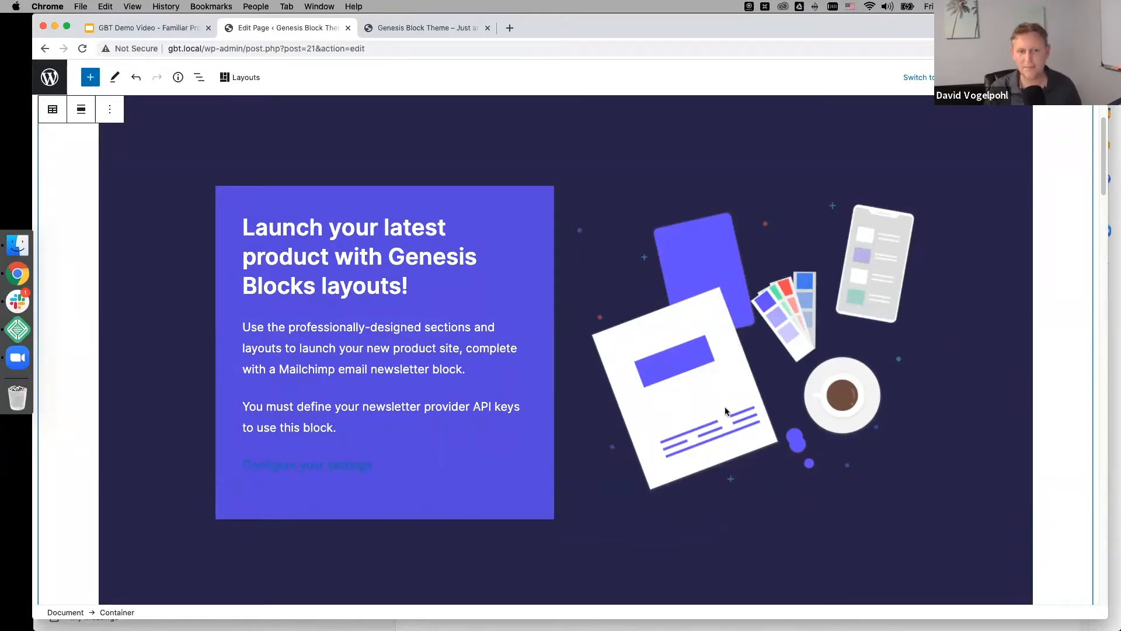
{"action": "scroll", "coordinate": [739, 350], "scroll_direction": "up", "scroll_amount": 3}
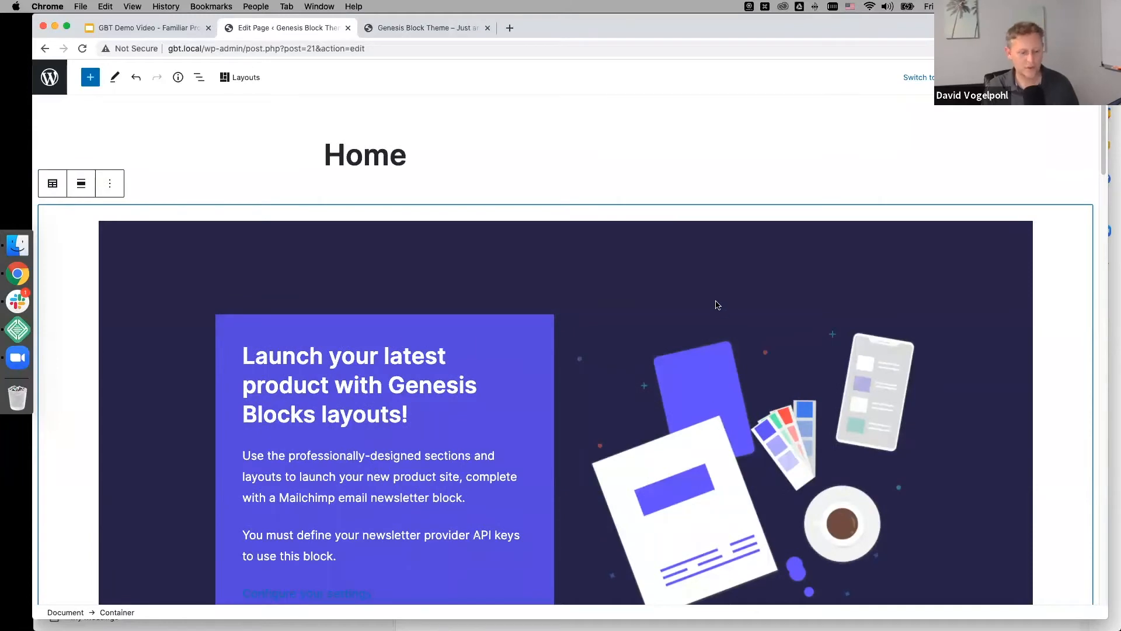
{"action": "key", "text": "super+z"}
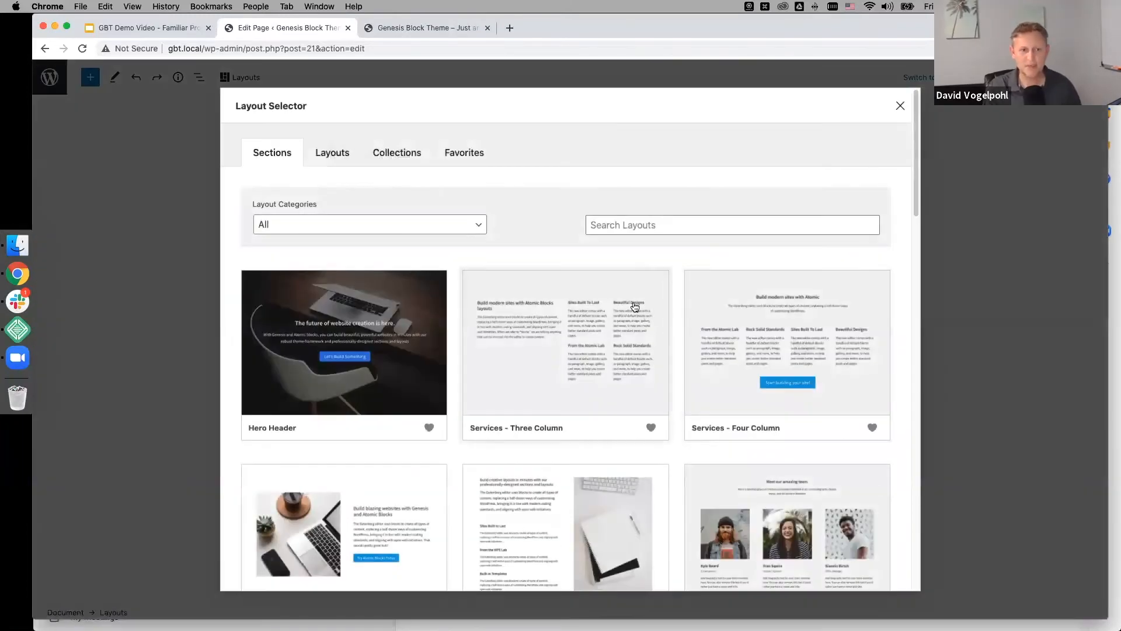
Compare the available Collections, Sections and Layouts in the Layout Selector
{"action": "left_click", "coordinate": [406, 154]}
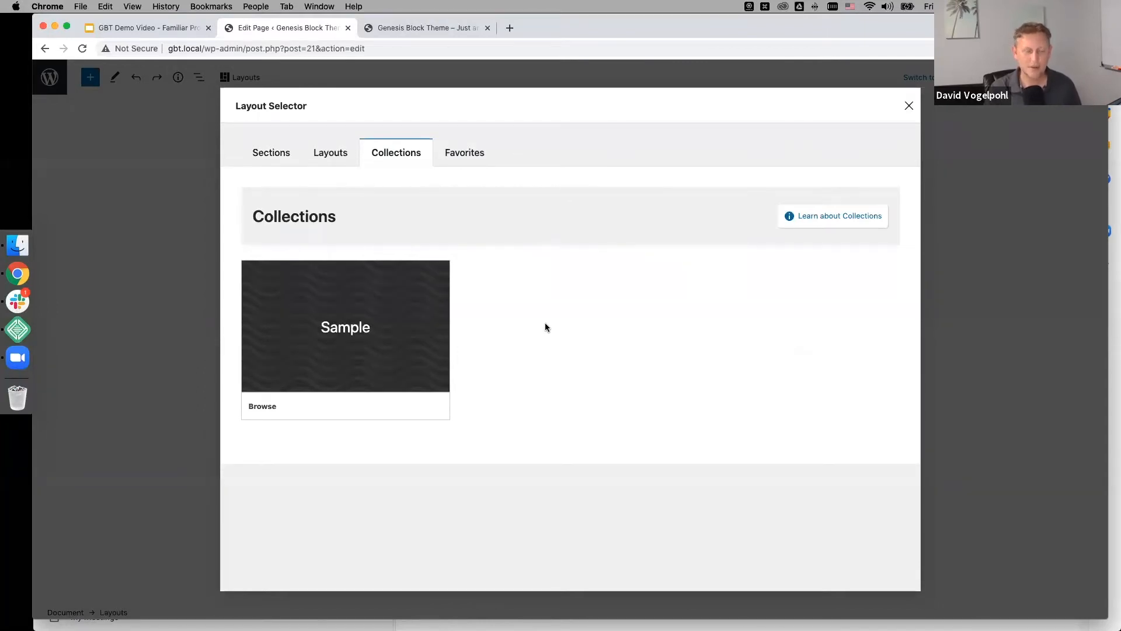
{"action": "left_click", "coordinate": [261, 163]}
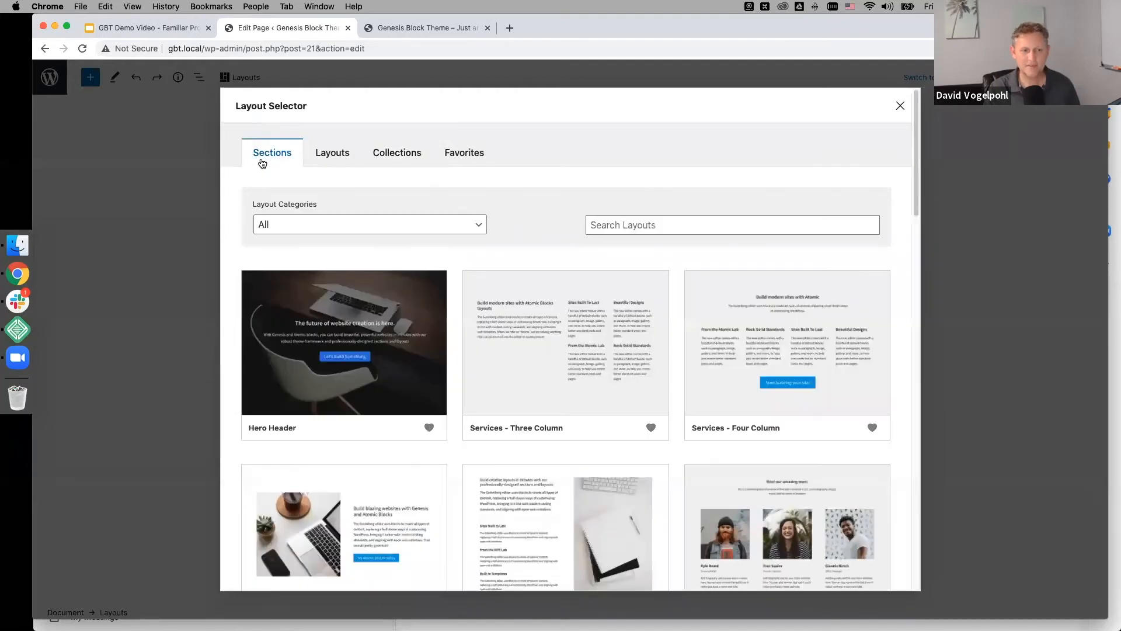
{"action": "left_click", "coordinate": [337, 156]}
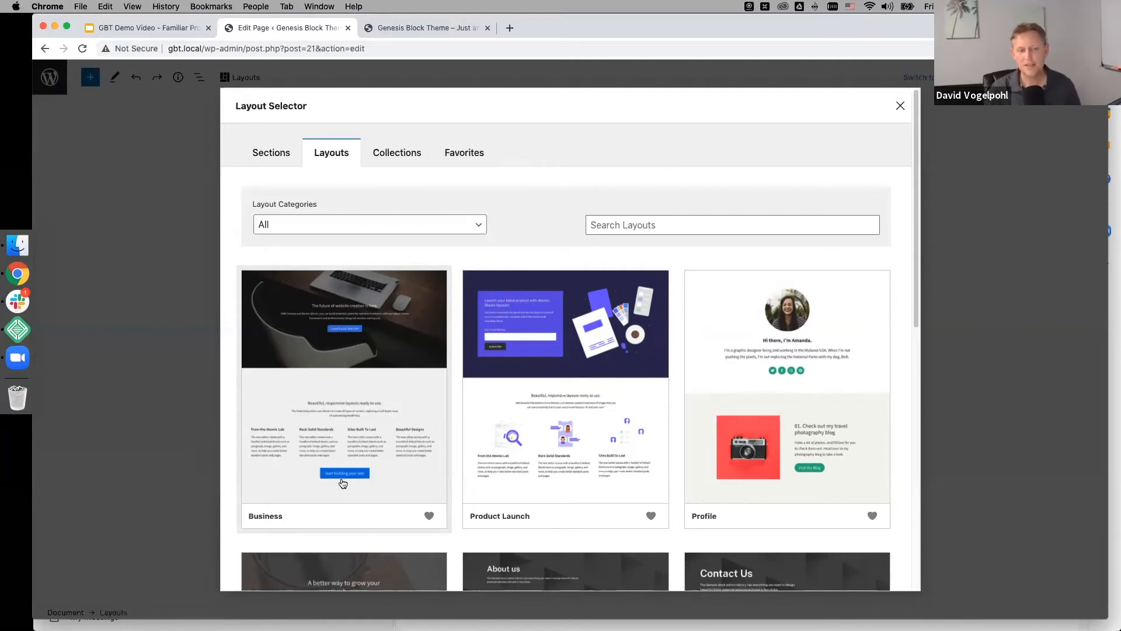
Open the Sample collection and examine its page sections and page layouts
{"action": "left_click", "coordinate": [387, 153]}
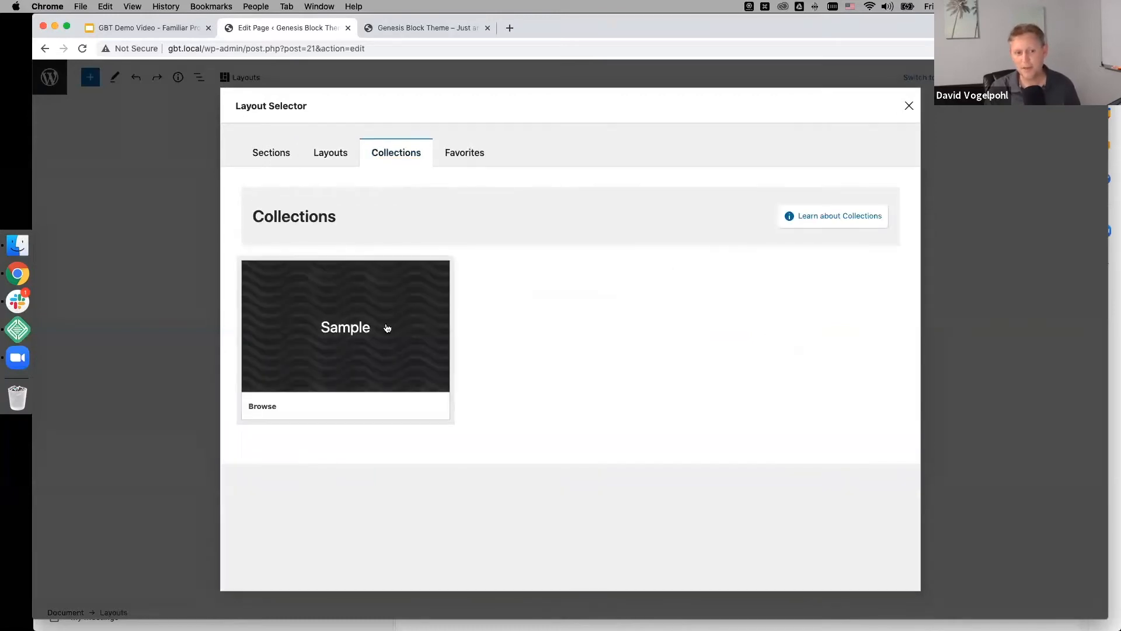
{"action": "left_click", "coordinate": [385, 327]}
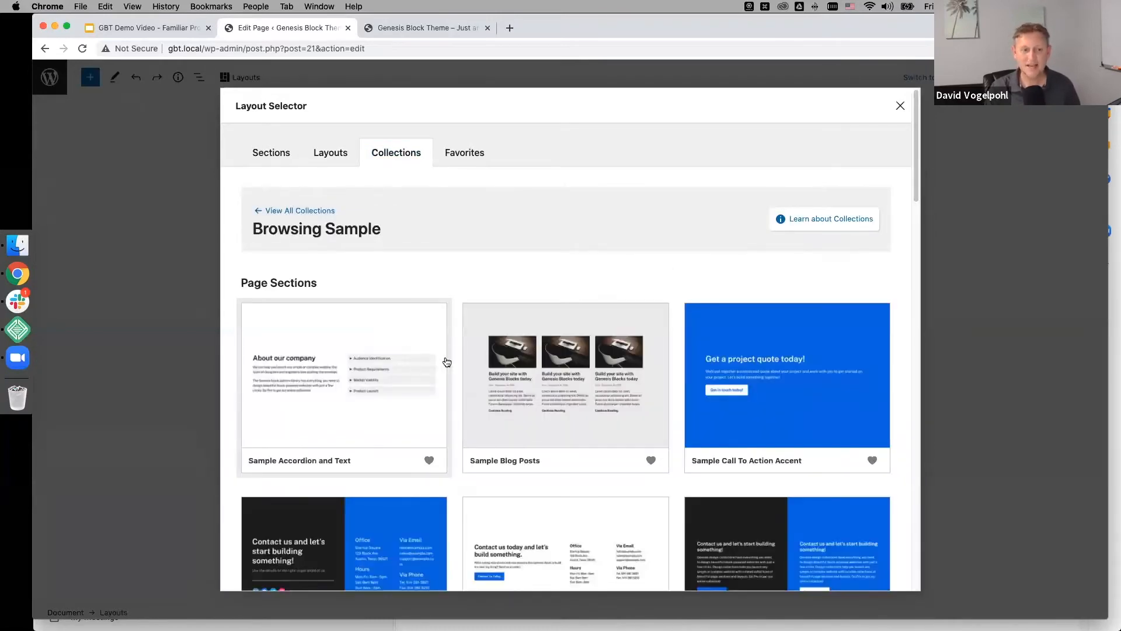
{"action": "scroll", "coordinate": [353, 432], "scroll_direction": "down", "scroll_amount": 6}
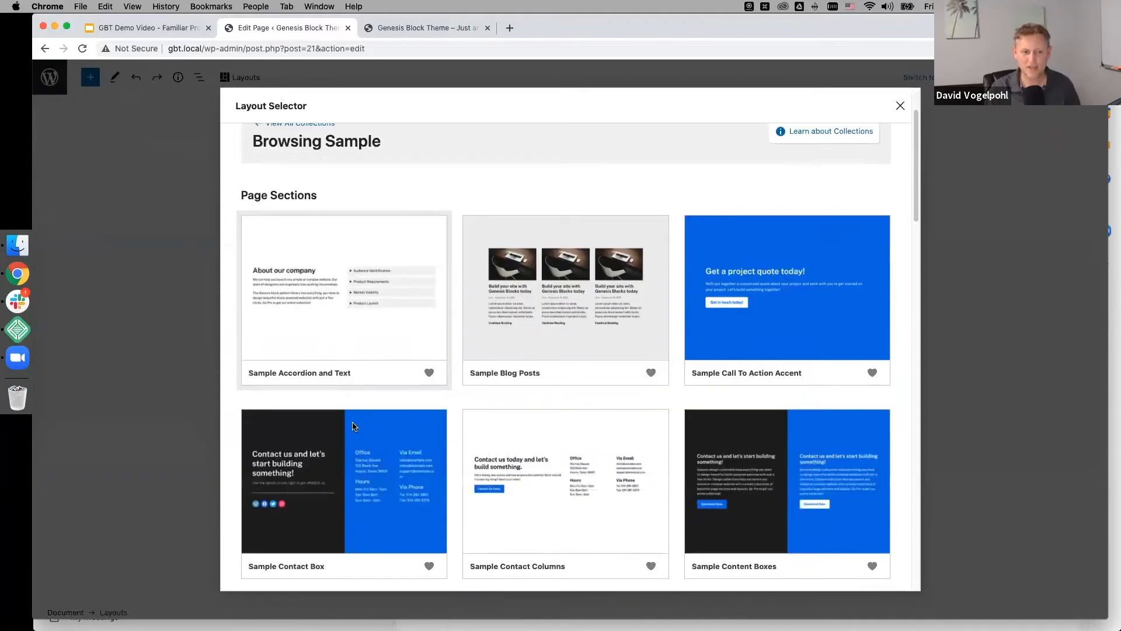
{"action": "scroll", "coordinate": [354, 448], "scroll_direction": "down", "scroll_amount": 15}
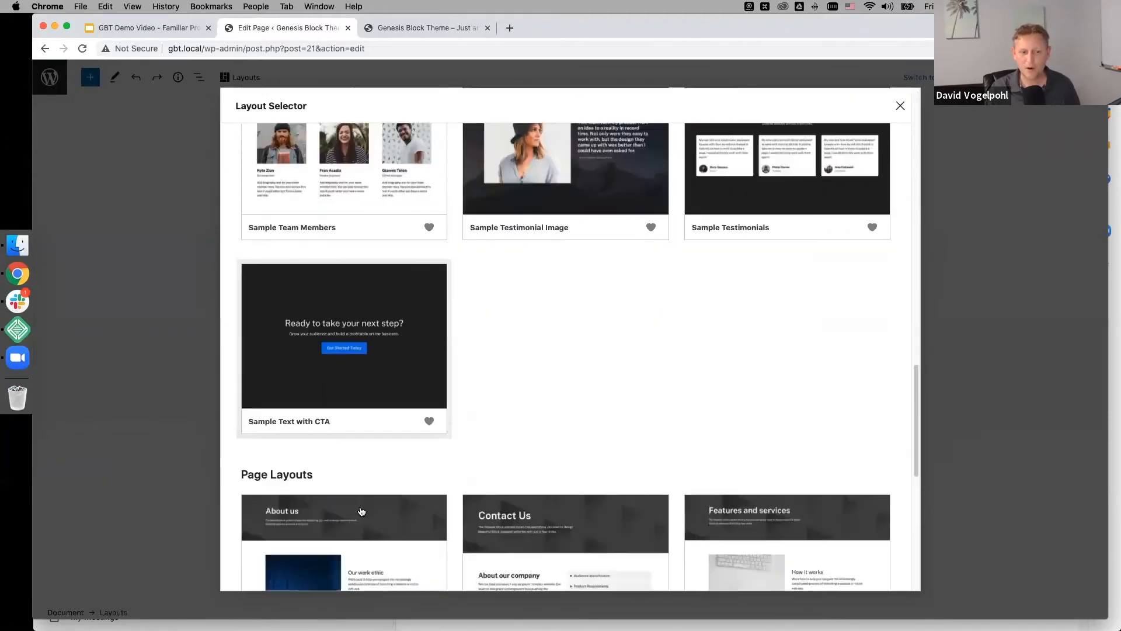
{"action": "scroll", "coordinate": [363, 512], "scroll_direction": "down", "scroll_amount": 3}
{"action": "scroll", "coordinate": [363, 512], "scroll_direction": "down", "scroll_amount": 2}
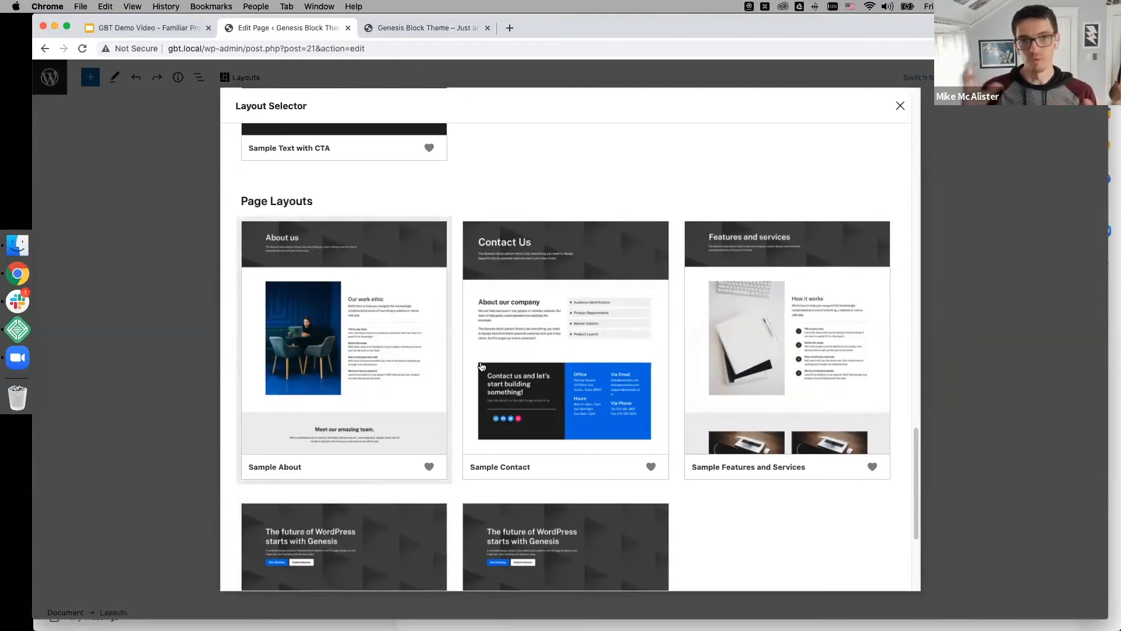
{"action": "scroll", "coordinate": [492, 365], "scroll_direction": "up", "scroll_amount": 5}
{"action": "scroll", "coordinate": [492, 365], "scroll_direction": "up", "scroll_amount": 15}
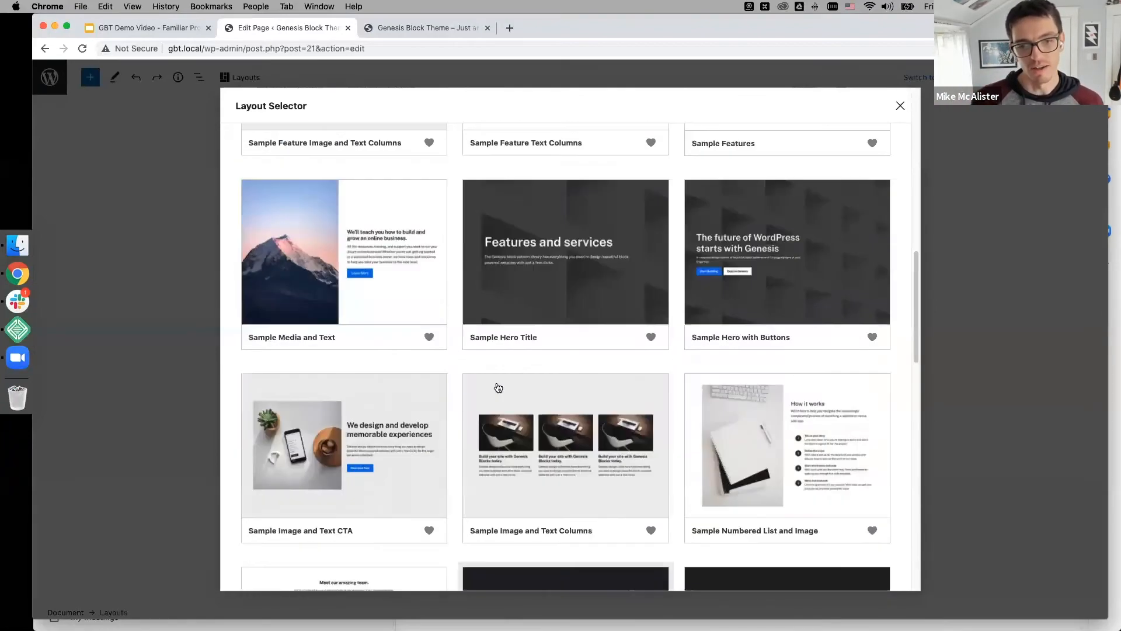
{"action": "scroll", "coordinate": [498, 392], "scroll_direction": "up", "scroll_amount": 3}
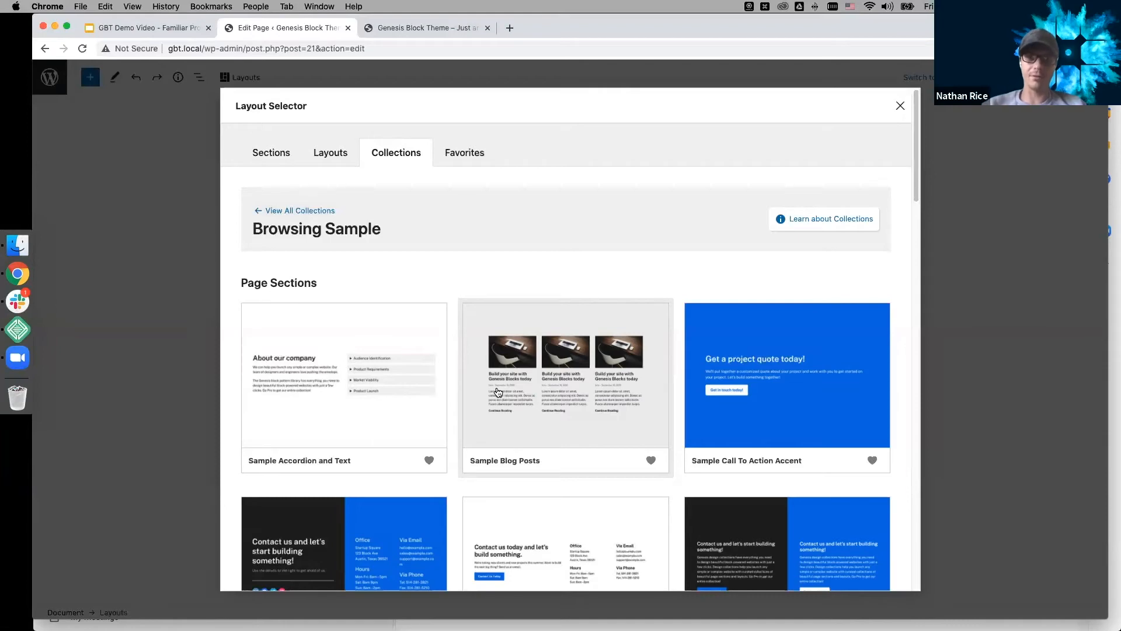
Try the Sample Contact Box section from the Sample collection on the Home page and undo its insertion
{"action": "scroll", "coordinate": [498, 392], "scroll_direction": "down", "scroll_amount": 5}
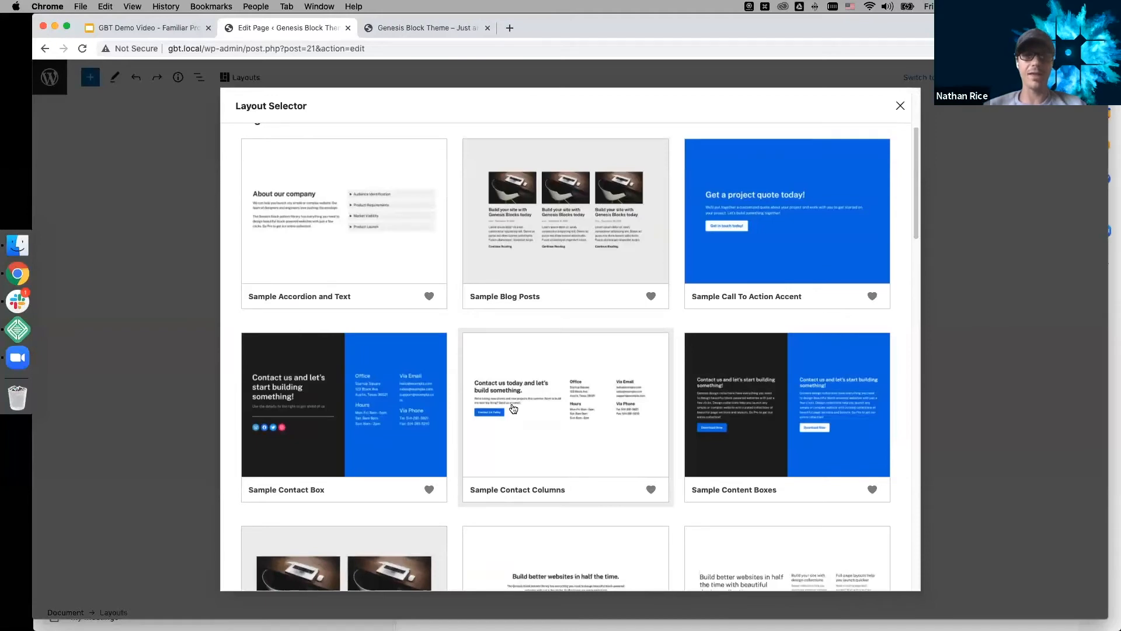
{"action": "scroll", "coordinate": [514, 408], "scroll_direction": "down", "scroll_amount": 6}
{"action": "scroll", "coordinate": [526, 467], "scroll_direction": "down", "scroll_amount": 7}
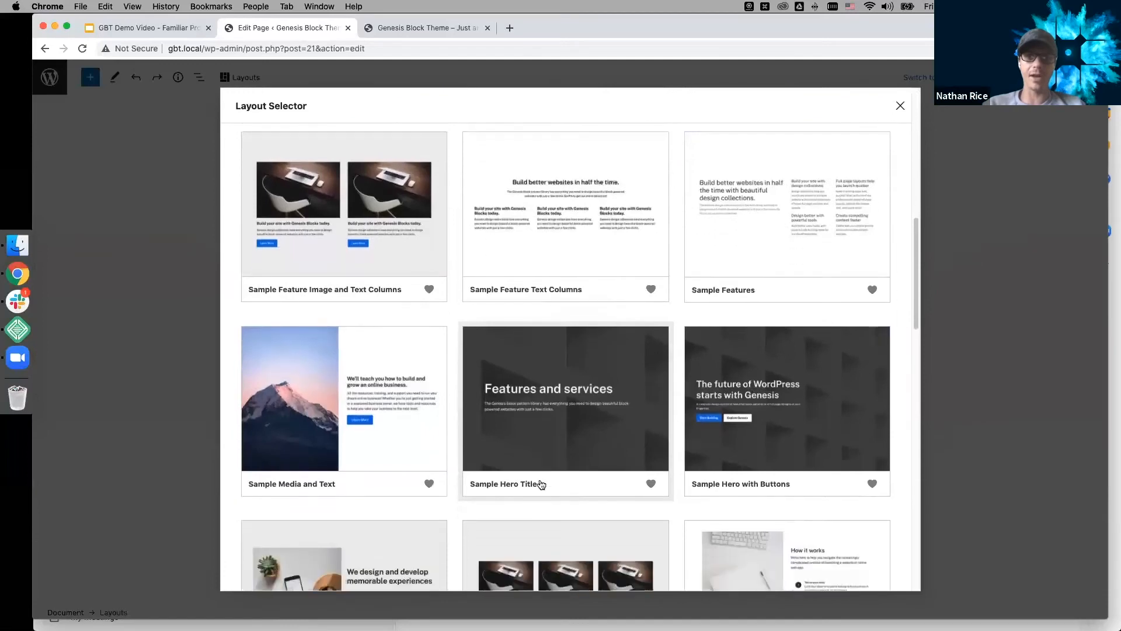
{"action": "scroll", "coordinate": [542, 485], "scroll_direction": "down", "scroll_amount": 3}
{"action": "scroll", "coordinate": [556, 502], "scroll_direction": "up", "scroll_amount": 1}
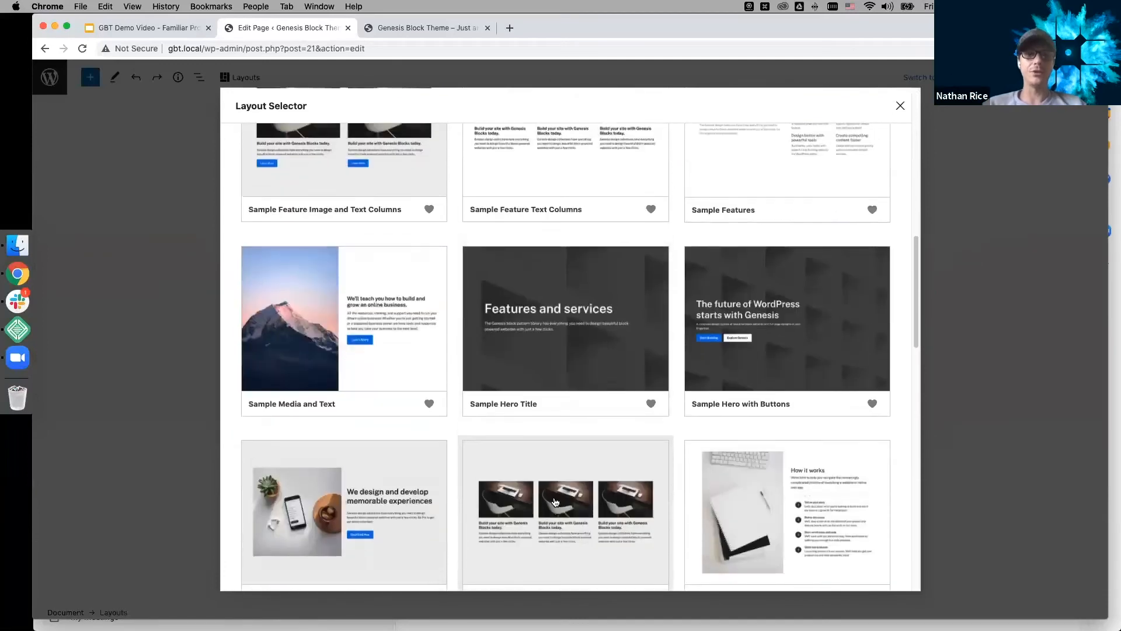
{"action": "scroll", "coordinate": [555, 503], "scroll_direction": "up", "scroll_amount": 18}
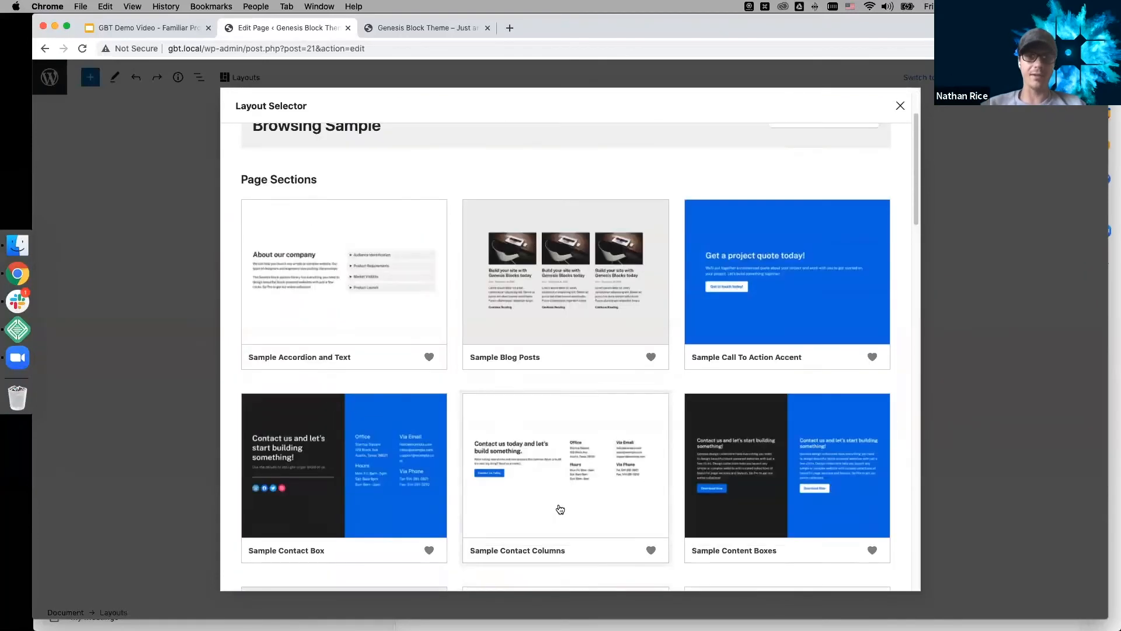
{"action": "scroll", "coordinate": [526, 491], "scroll_direction": "down", "scroll_amount": 1}
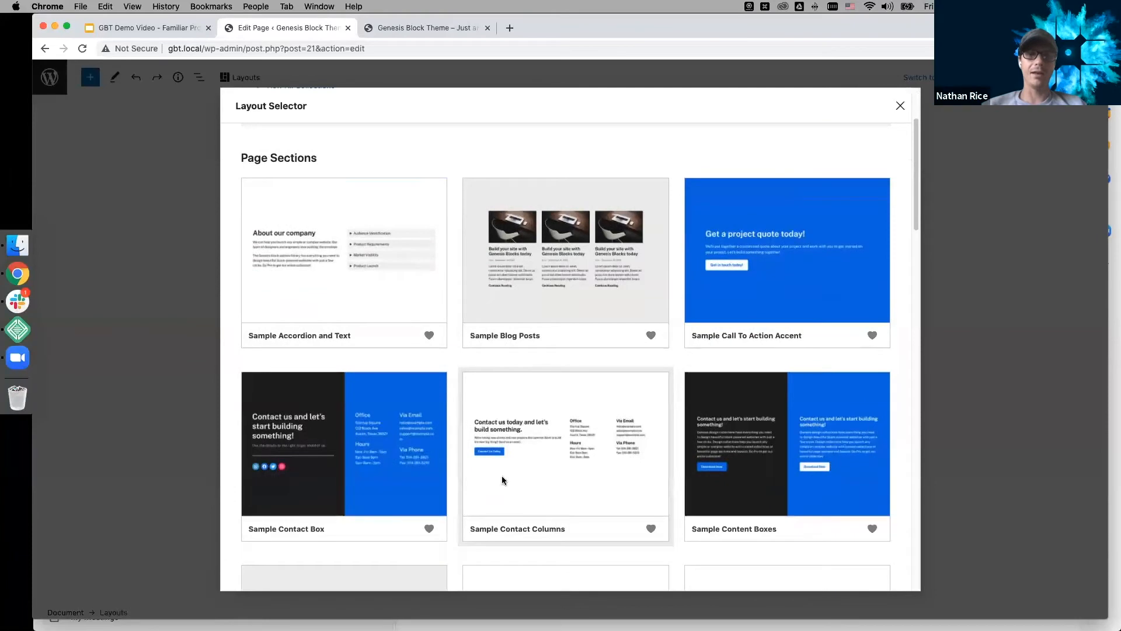
{"action": "left_click", "coordinate": [391, 453]}
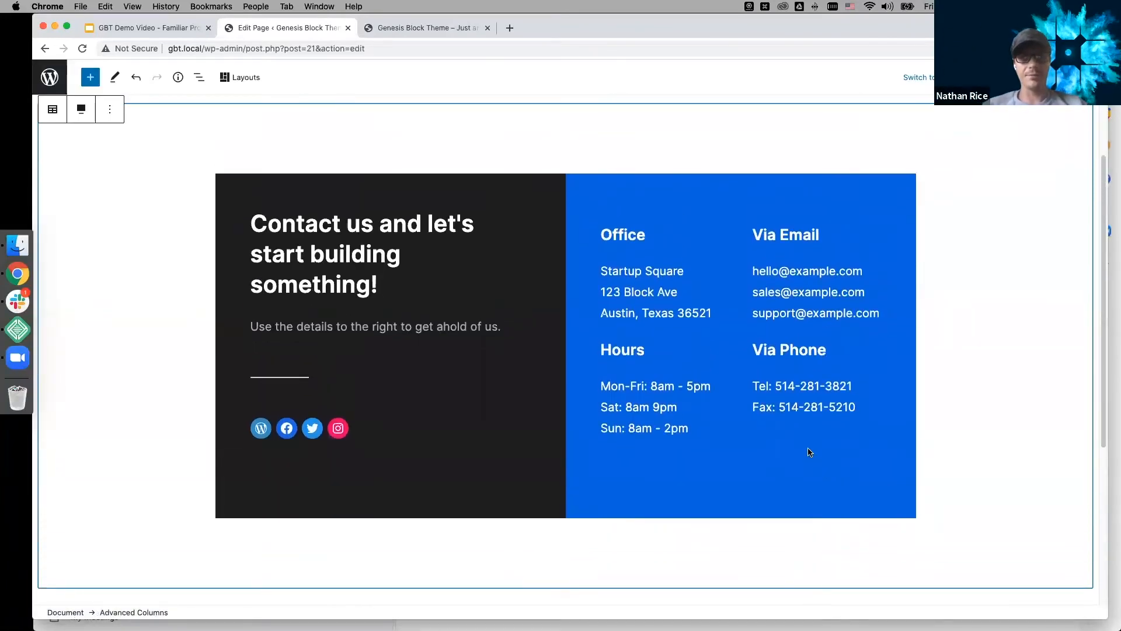
{"action": "key", "text": "super+z"}
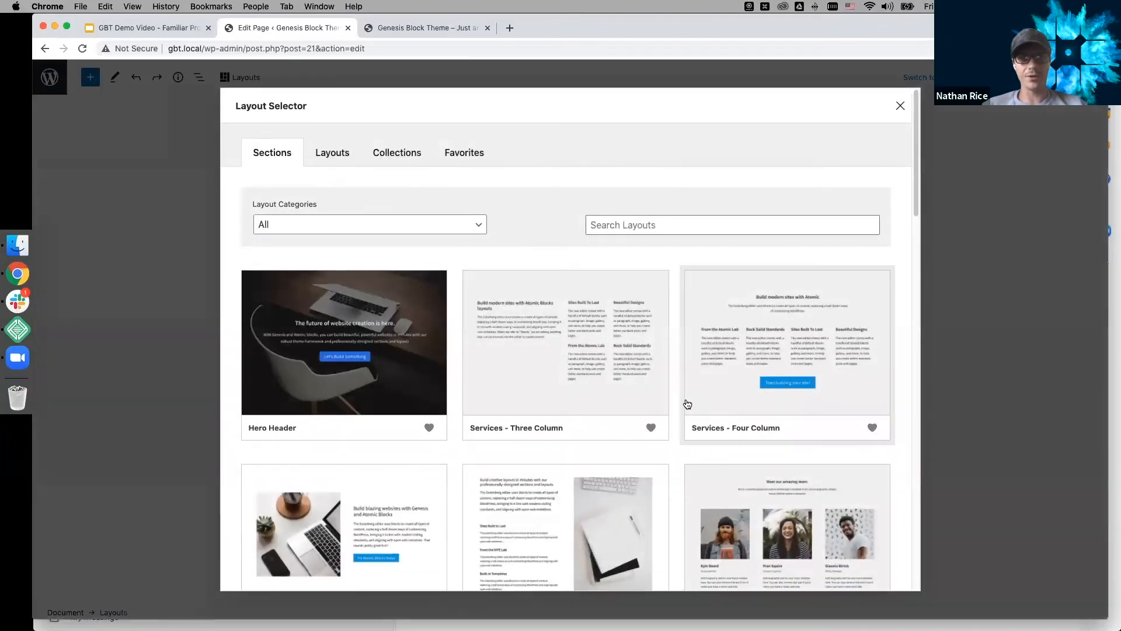
Insert the Sample Testimonials section from the Sample collection into the Home page and look it over
{"action": "scroll", "coordinate": [680, 418], "scroll_direction": "down", "scroll_amount": 2}
{"action": "scroll", "coordinate": [671, 431], "scroll_direction": "up", "scroll_amount": 2}
{"action": "left_click", "coordinate": [407, 151]}
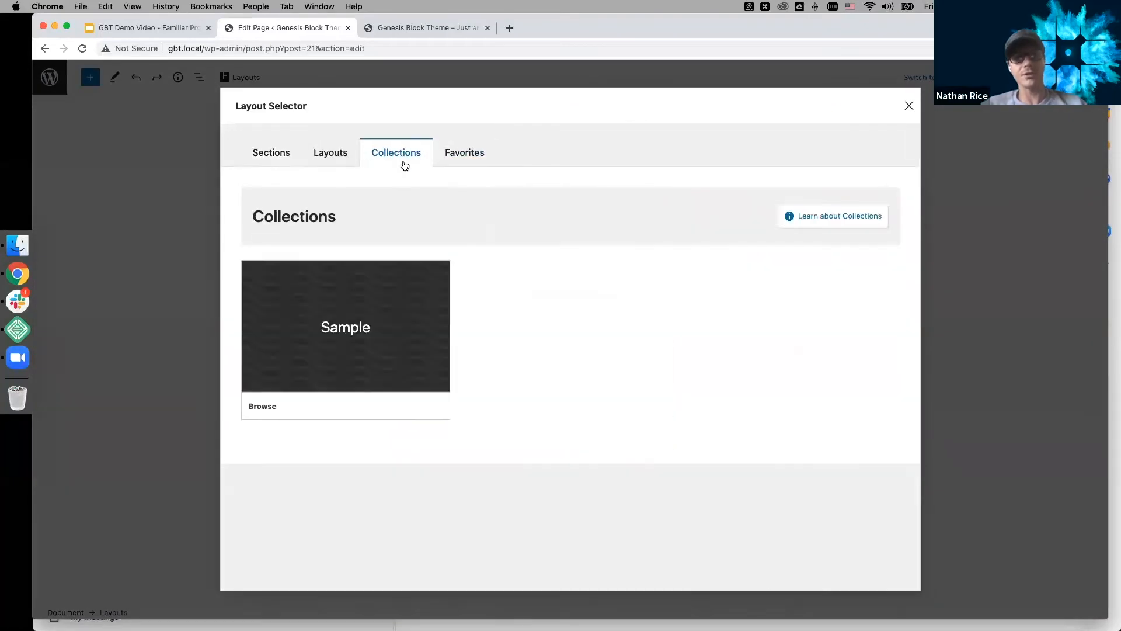
{"action": "left_click", "coordinate": [388, 327]}
{"action": "scroll", "coordinate": [587, 439], "scroll_direction": "down", "scroll_amount": 1}
{"action": "scroll", "coordinate": [587, 439], "scroll_direction": "down", "scroll_amount": 5}
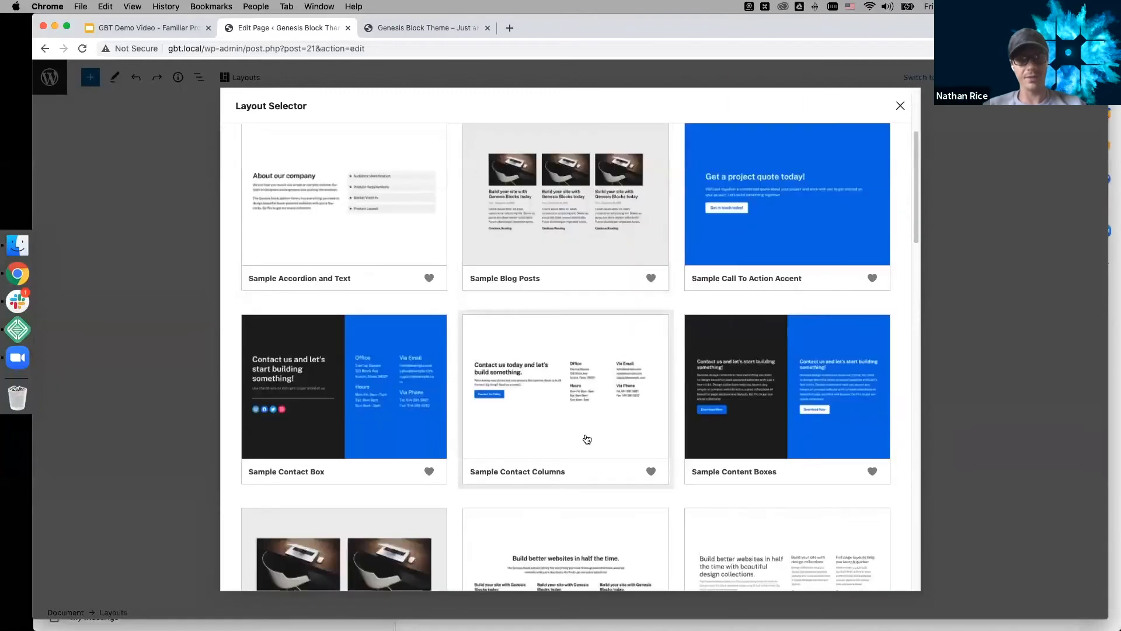
{"action": "scroll", "coordinate": [597, 439], "scroll_direction": "down", "scroll_amount": 10}
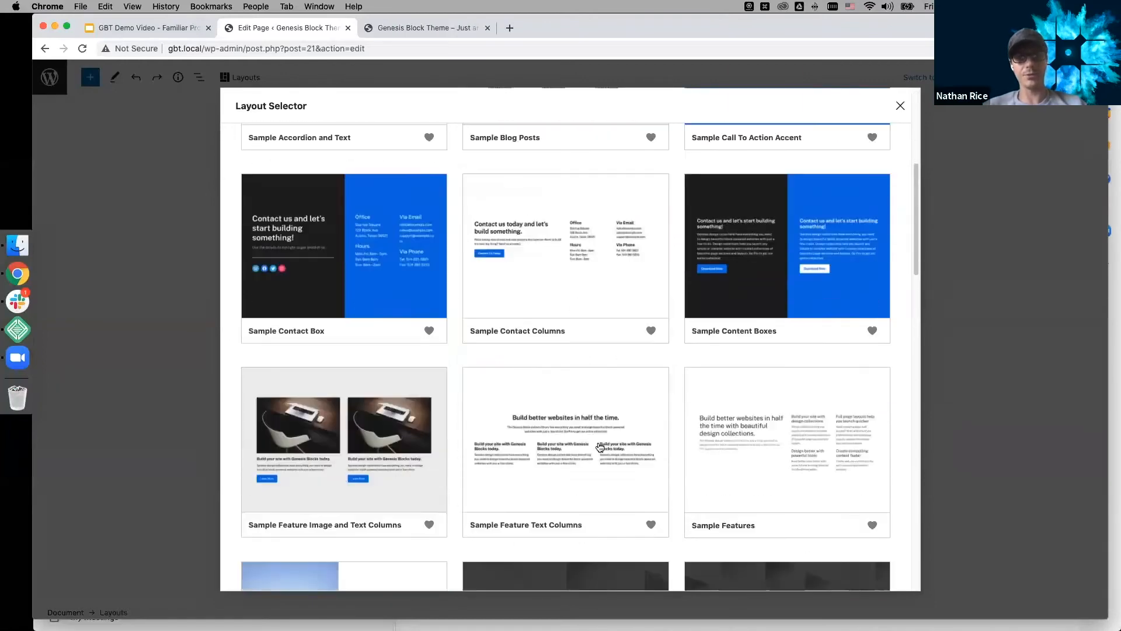
{"action": "scroll", "coordinate": [603, 456], "scroll_direction": "down", "scroll_amount": 5}
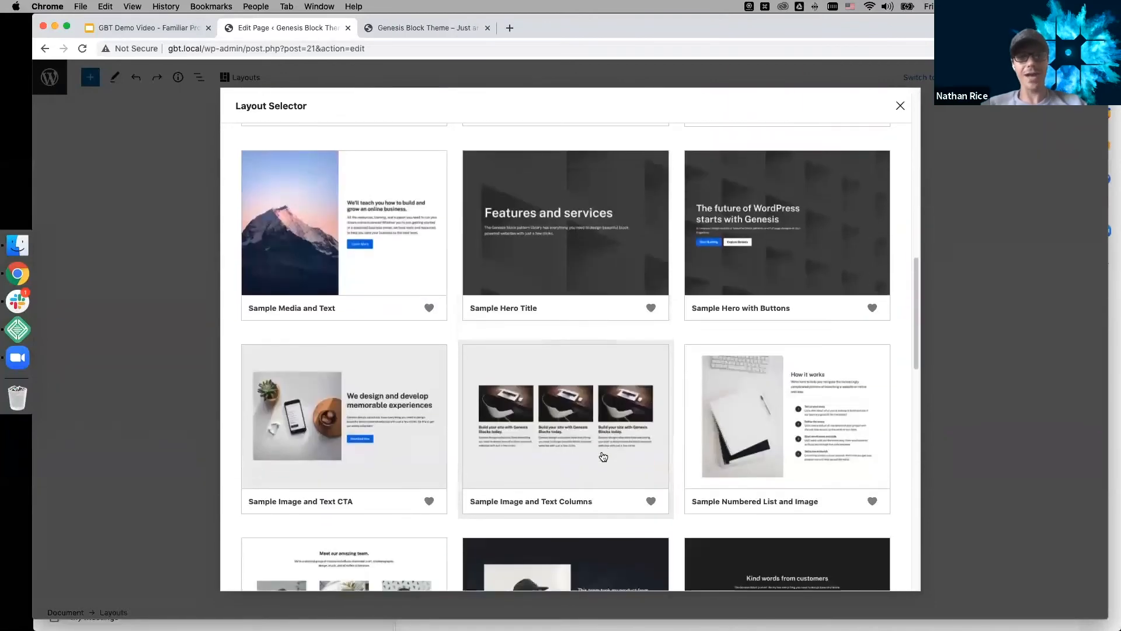
{"action": "scroll", "coordinate": [603, 456], "scroll_direction": "down", "scroll_amount": 3}
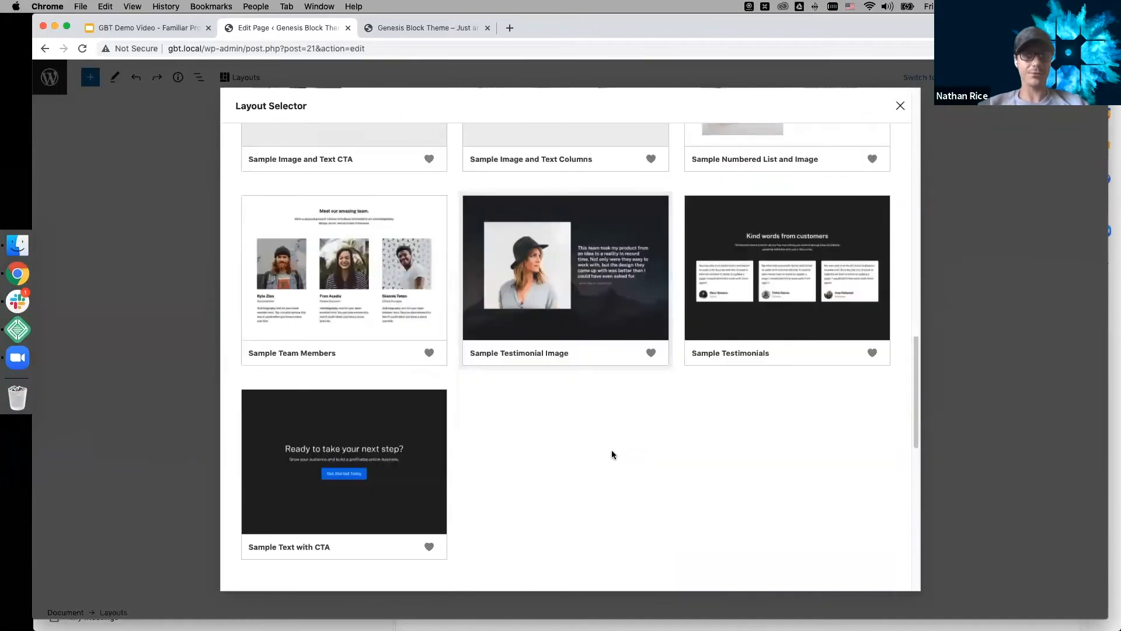
{"action": "left_click", "coordinate": [777, 320]}
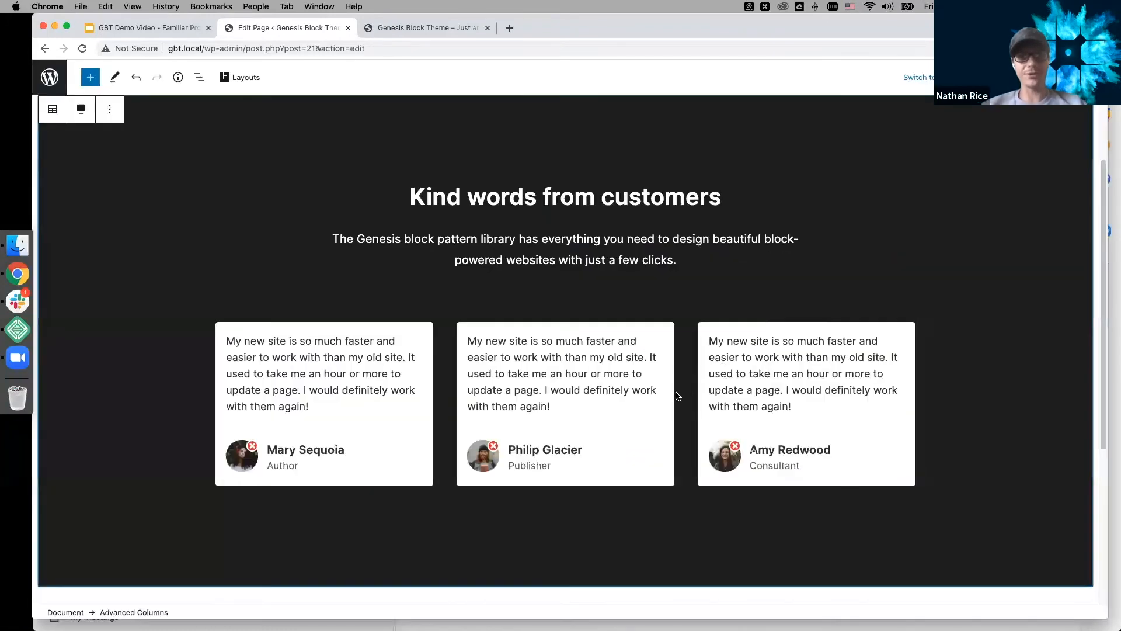
{"action": "scroll", "coordinate": [675, 399], "scroll_direction": "down", "scroll_amount": 2}
{"action": "scroll", "coordinate": [678, 399], "scroll_direction": "up", "scroll_amount": 2}
{"action": "scroll", "coordinate": [680, 400], "scroll_direction": "up", "scroll_amount": 2}
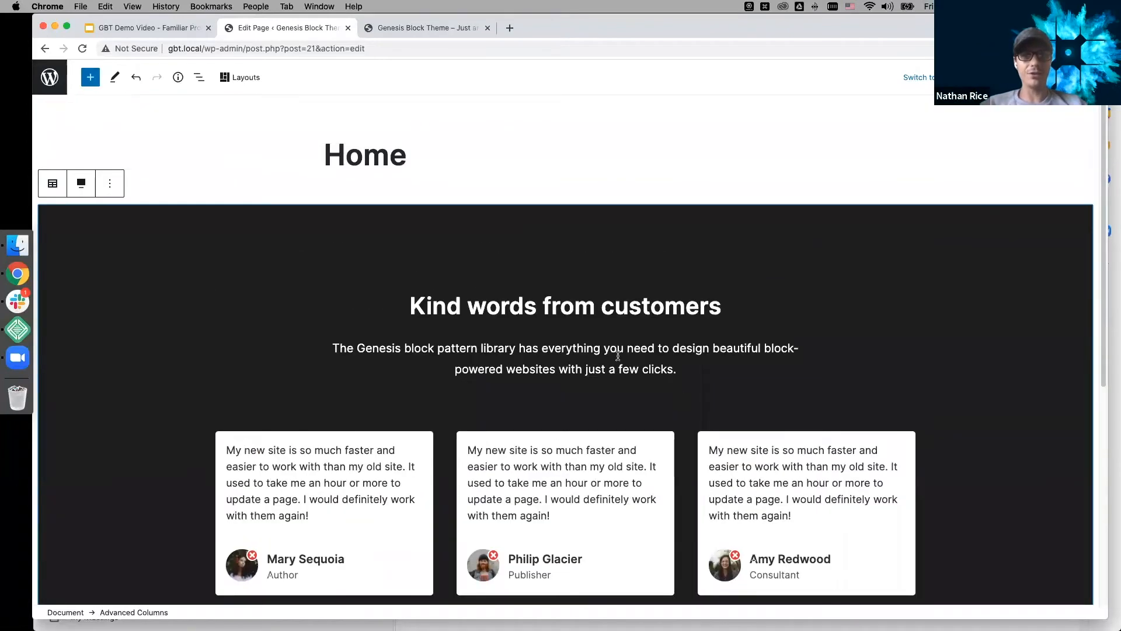
{"action": "scroll", "coordinate": [607, 368], "scroll_direction": "down", "scroll_amount": 10}
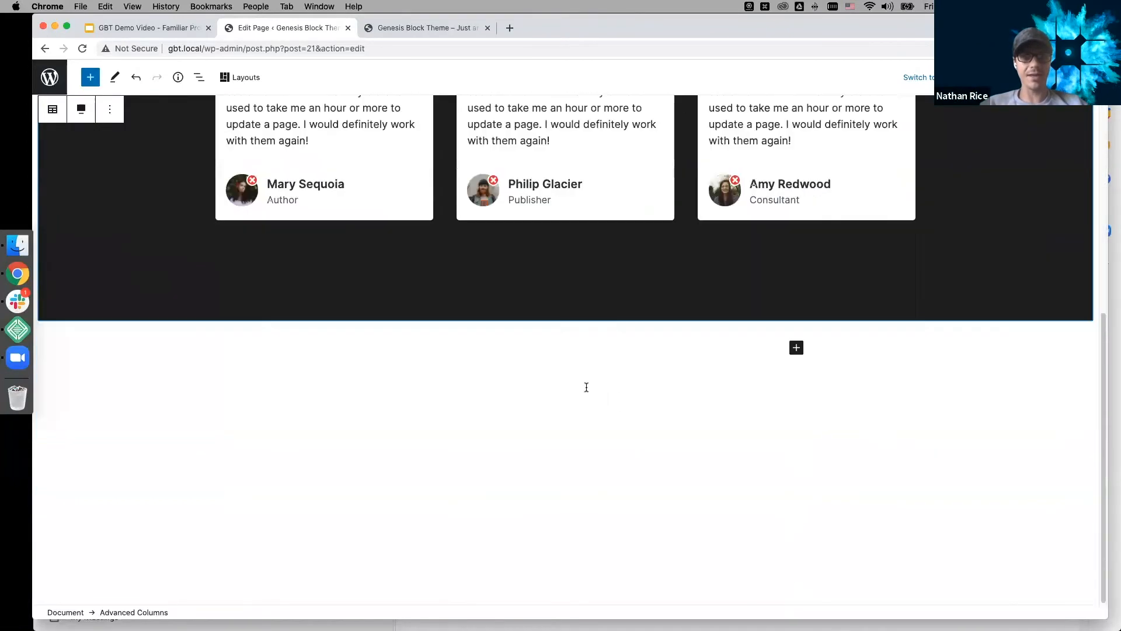
Try the Sample Media and Text section from the Sample collection below the testimonials on the Home page and look it over
{"action": "left_click", "coordinate": [562, 372]}
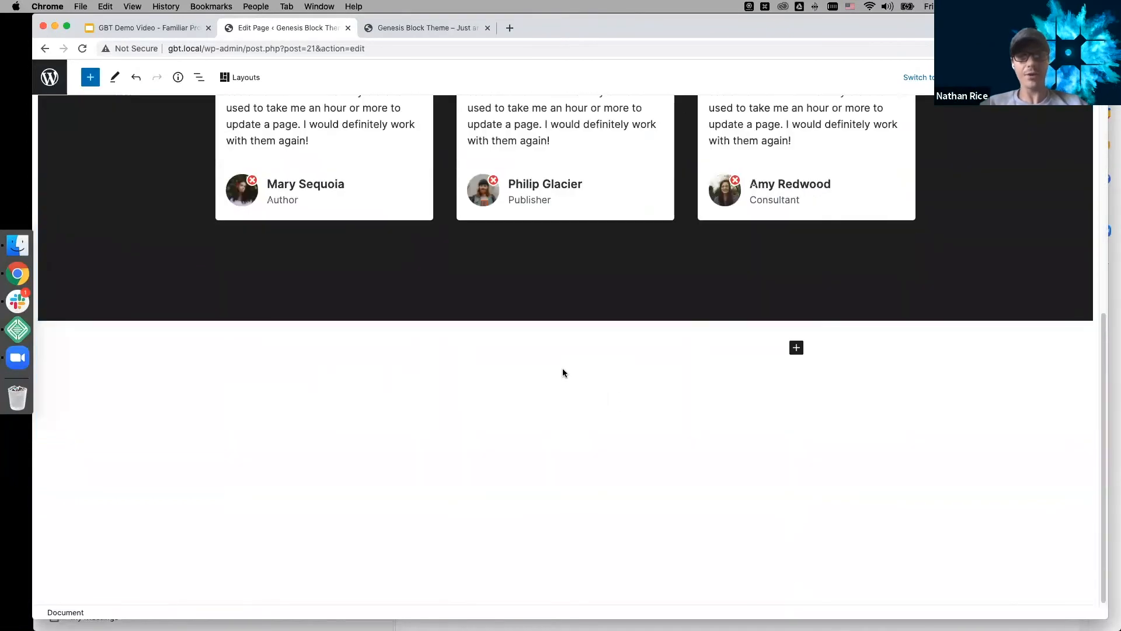
{"action": "left_click", "coordinate": [243, 85]}
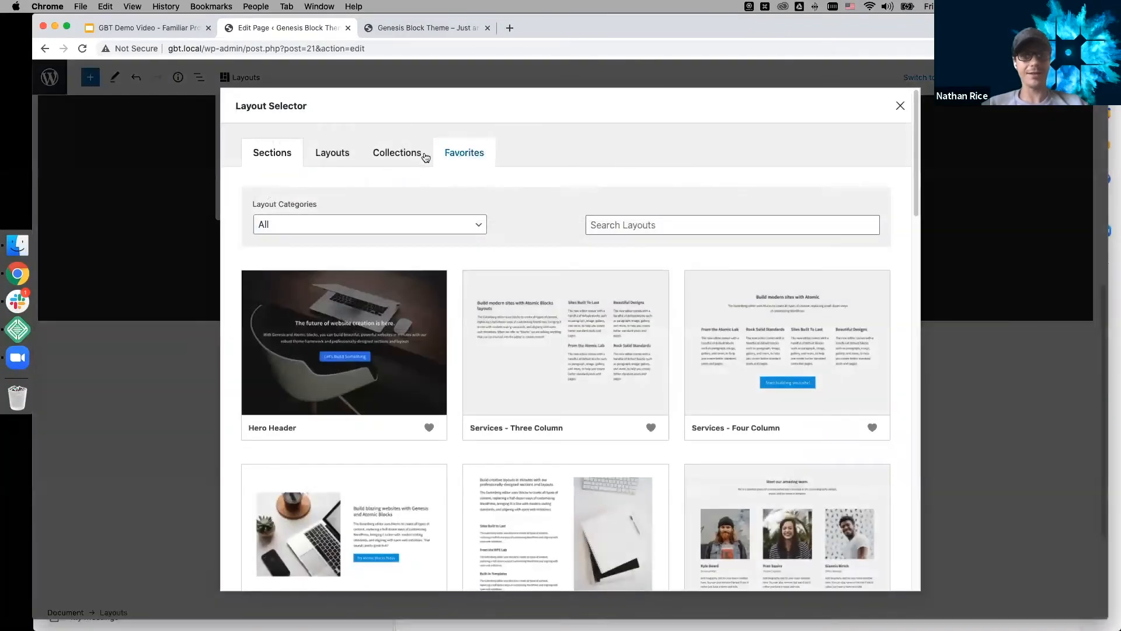
{"action": "left_click", "coordinate": [408, 163]}
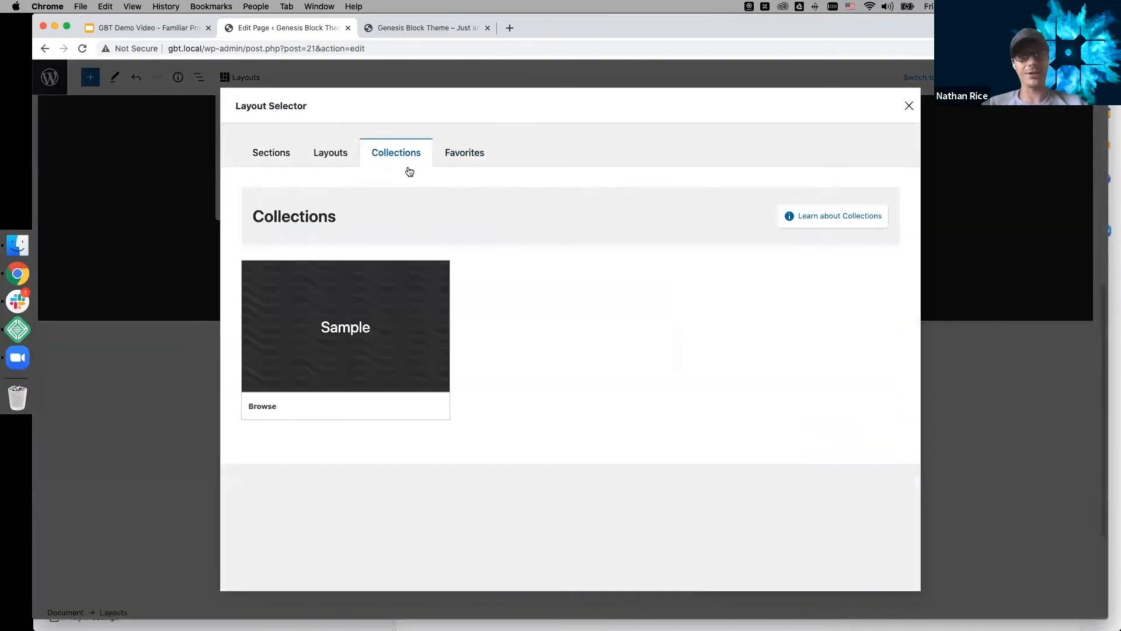
{"action": "left_click", "coordinate": [393, 319]}
{"action": "scroll", "coordinate": [489, 395], "scroll_direction": "down", "scroll_amount": 2}
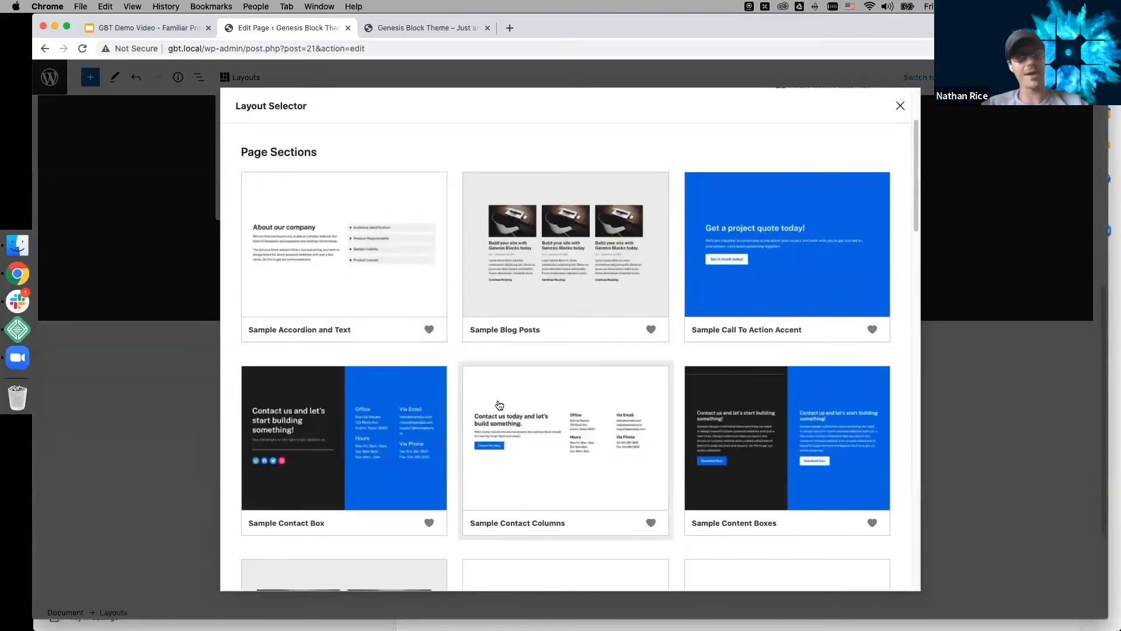
{"action": "scroll", "coordinate": [496, 403], "scroll_direction": "down", "scroll_amount": 6}
{"action": "scroll", "coordinate": [474, 403], "scroll_direction": "down", "scroll_amount": 2}
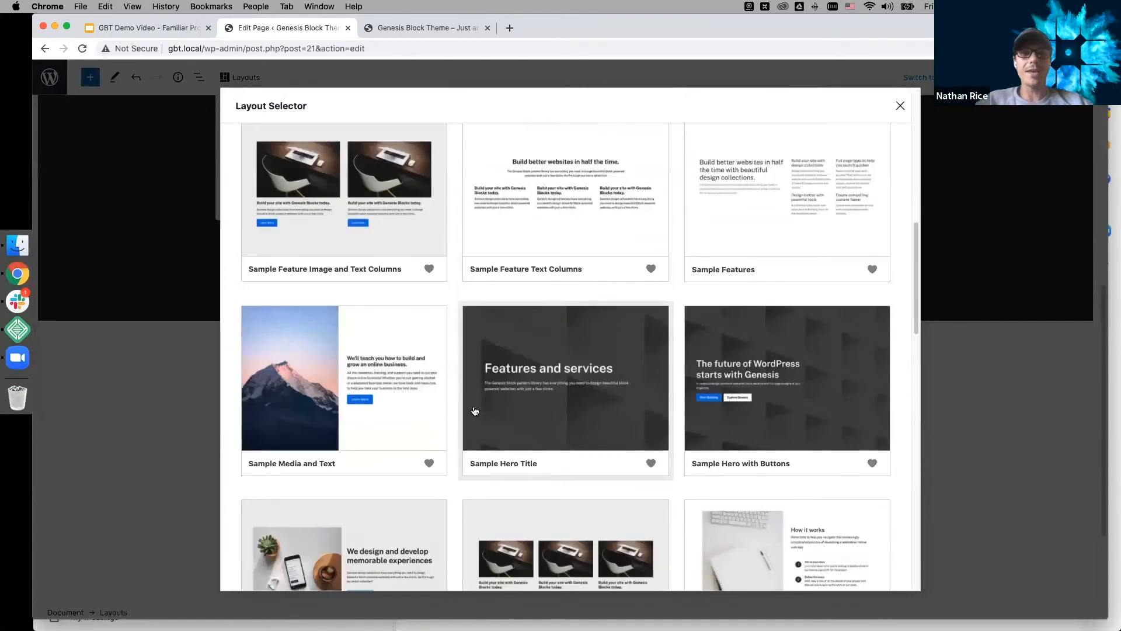
{"action": "left_click", "coordinate": [426, 394]}
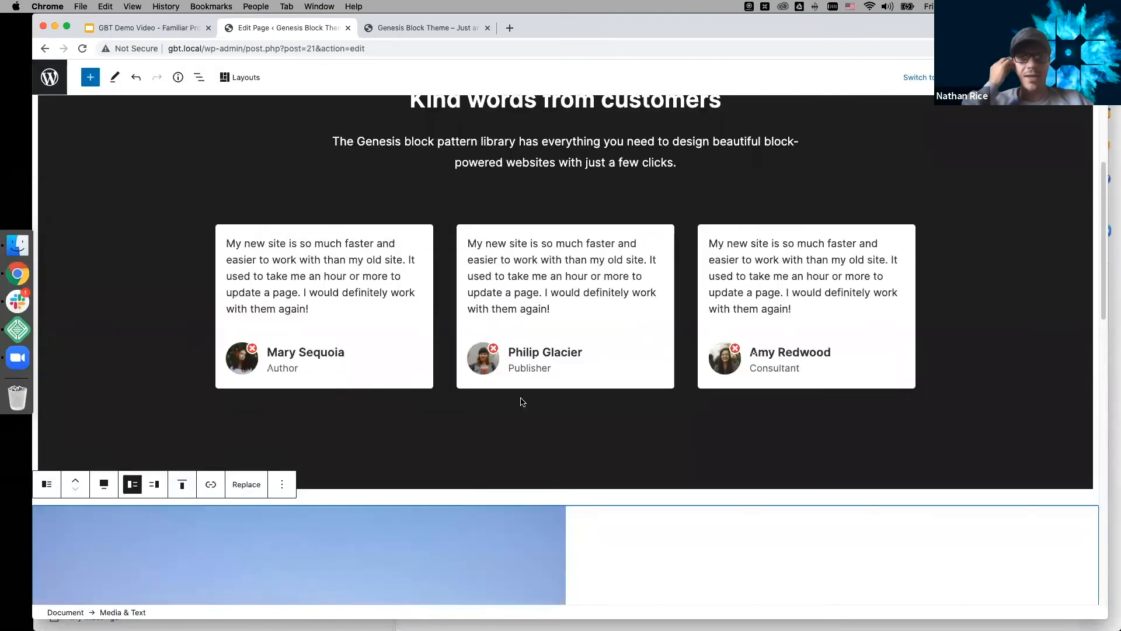
{"action": "scroll", "coordinate": [523, 400], "scroll_direction": "down", "scroll_amount": 9}
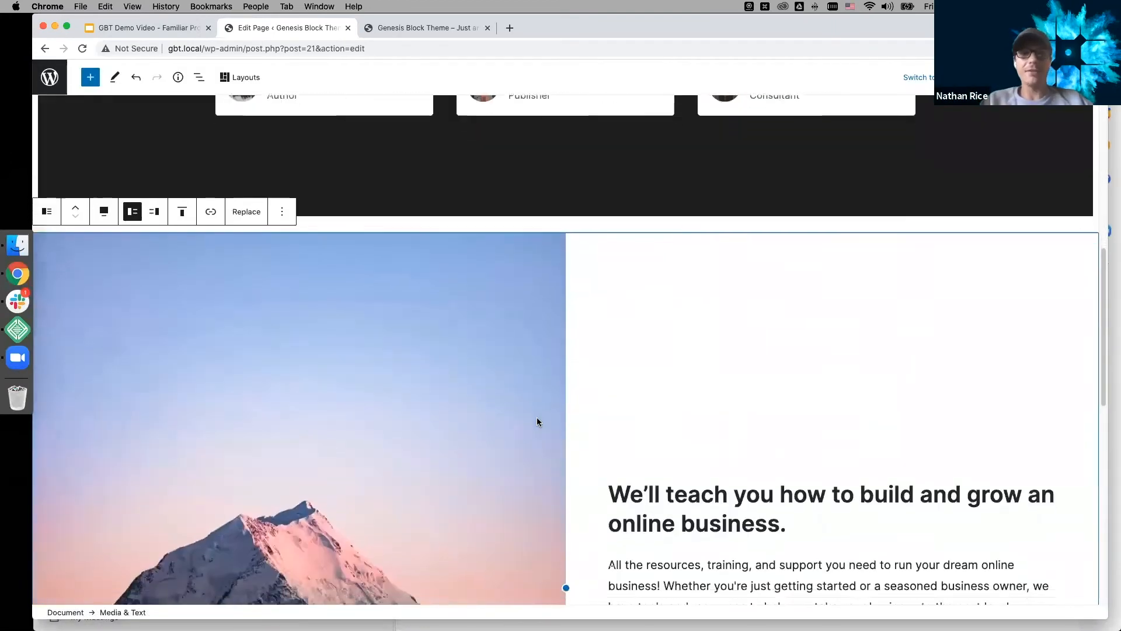
{"action": "scroll", "coordinate": [551, 438], "scroll_direction": "down", "scroll_amount": 5}
{"action": "scroll", "coordinate": [558, 455], "scroll_direction": "up", "scroll_amount": 7}
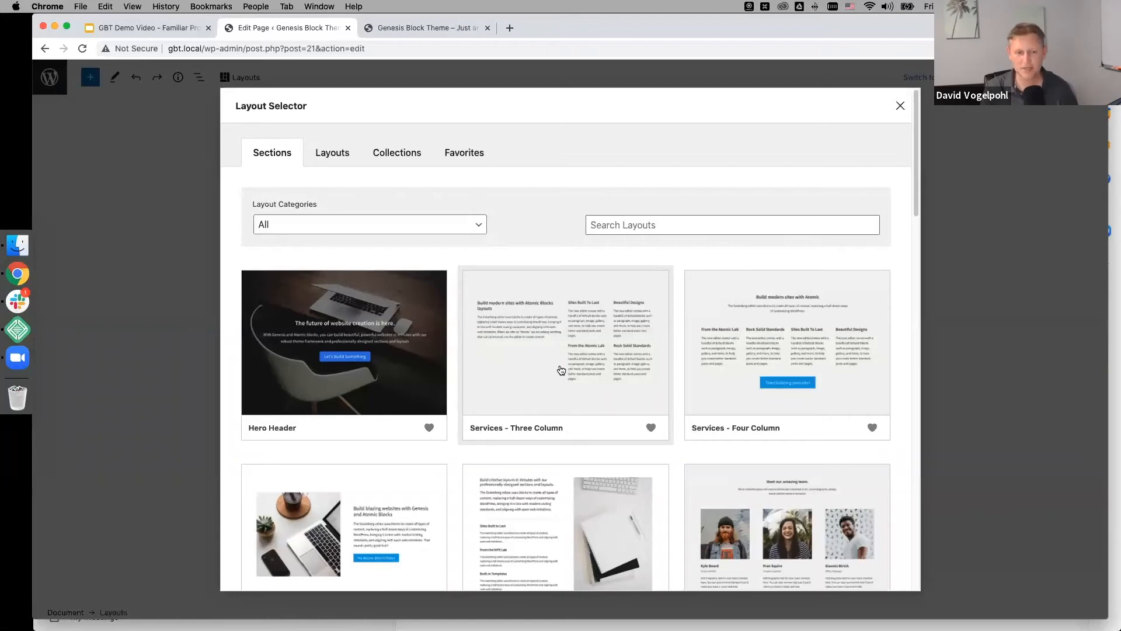
Examine the full range of prebuilt sections offered in the Layout Selector
{"action": "scroll", "coordinate": [559, 380], "scroll_direction": "down", "scroll_amount": 2}
{"action": "scroll", "coordinate": [559, 474], "scroll_direction": "down", "scroll_amount": 10}
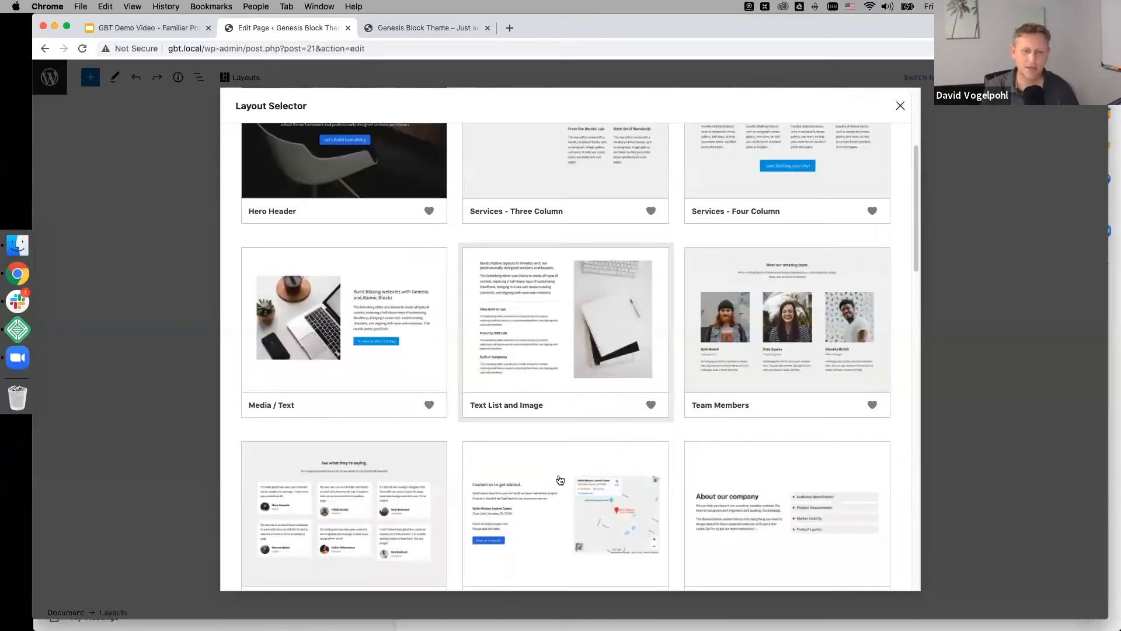
{"action": "scroll", "coordinate": [561, 480], "scroll_direction": "down", "scroll_amount": 20}
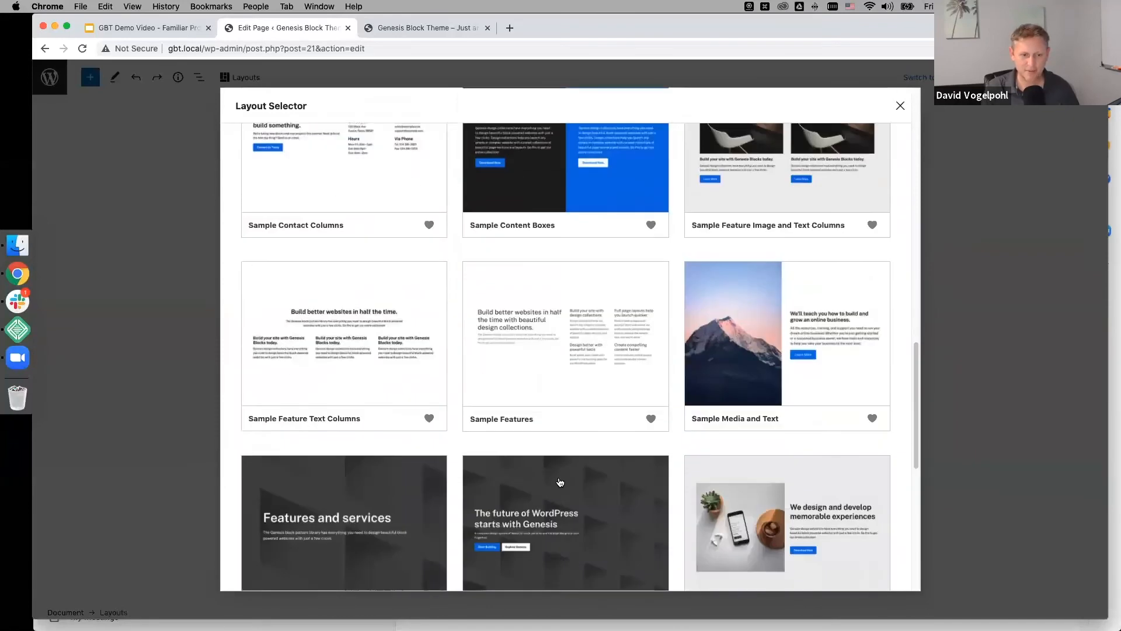
{"action": "scroll", "coordinate": [559, 483], "scroll_direction": "down", "scroll_amount": 2}
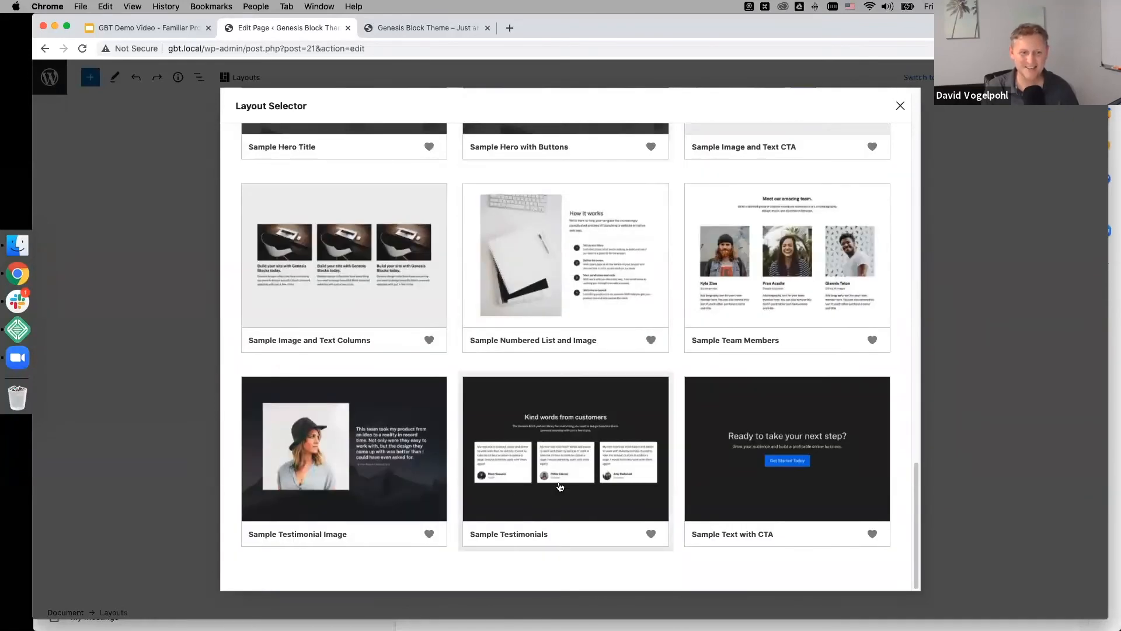
{"action": "scroll", "coordinate": [557, 488], "scroll_direction": "up", "scroll_amount": 6}
{"action": "scroll", "coordinate": [557, 488], "scroll_direction": "up", "scroll_amount": 14}
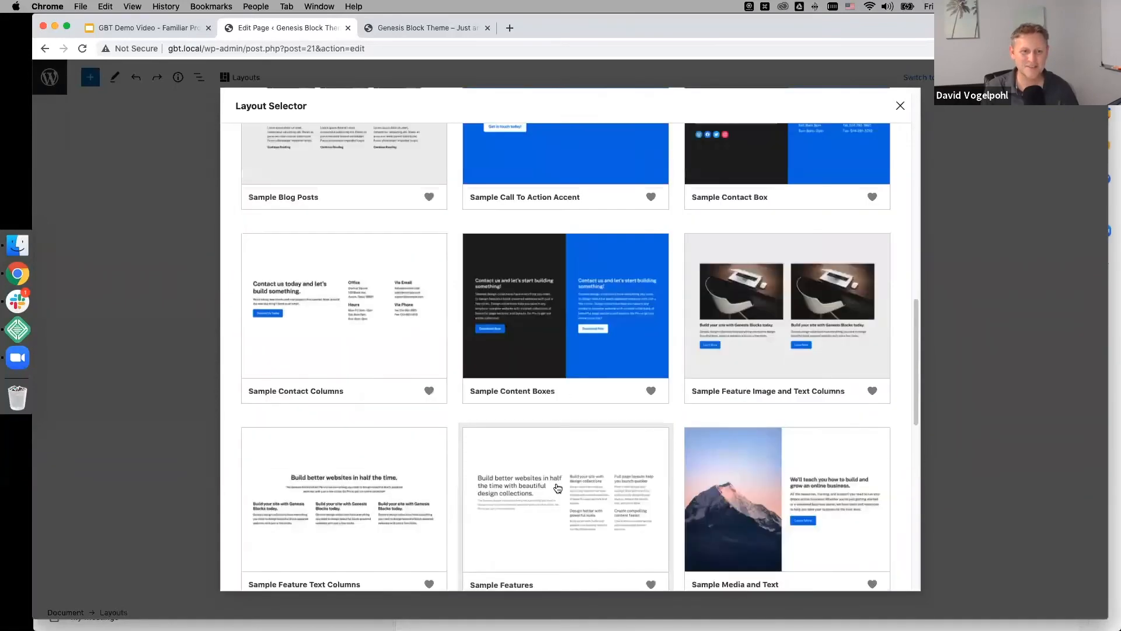
{"action": "scroll", "coordinate": [558, 483], "scroll_direction": "up", "scroll_amount": 12}
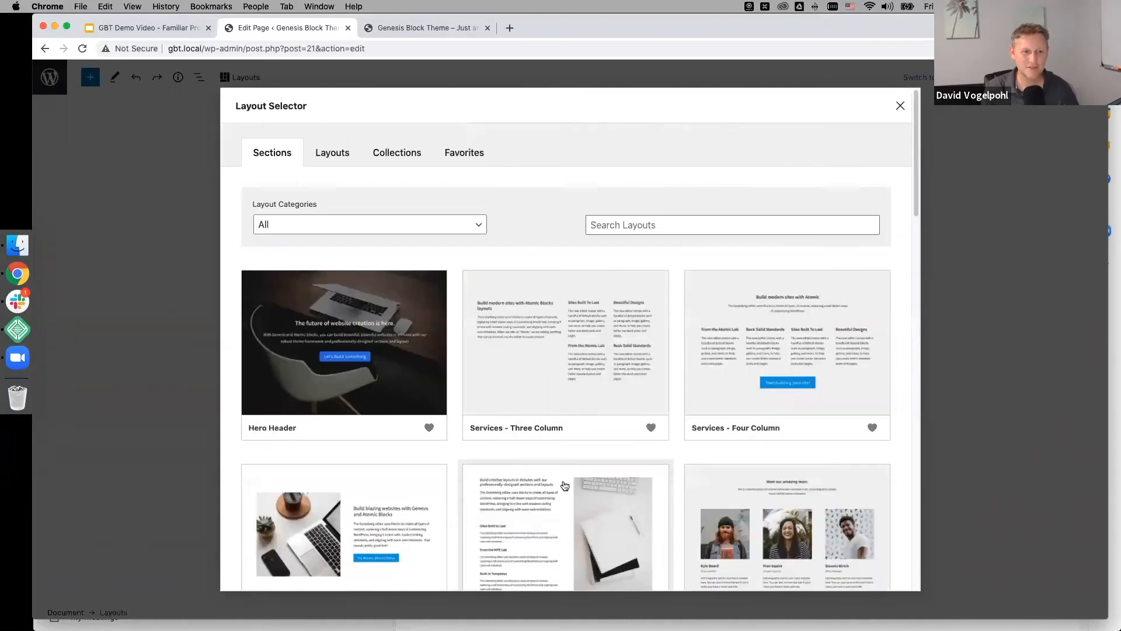
Try the Sample Contact page layout from the Sample collection on the Home page
{"action": "left_click", "coordinate": [424, 166]}
{"action": "left_click", "coordinate": [383, 316]}
{"action": "scroll", "coordinate": [425, 463], "scroll_direction": "down", "scroll_amount": 20}
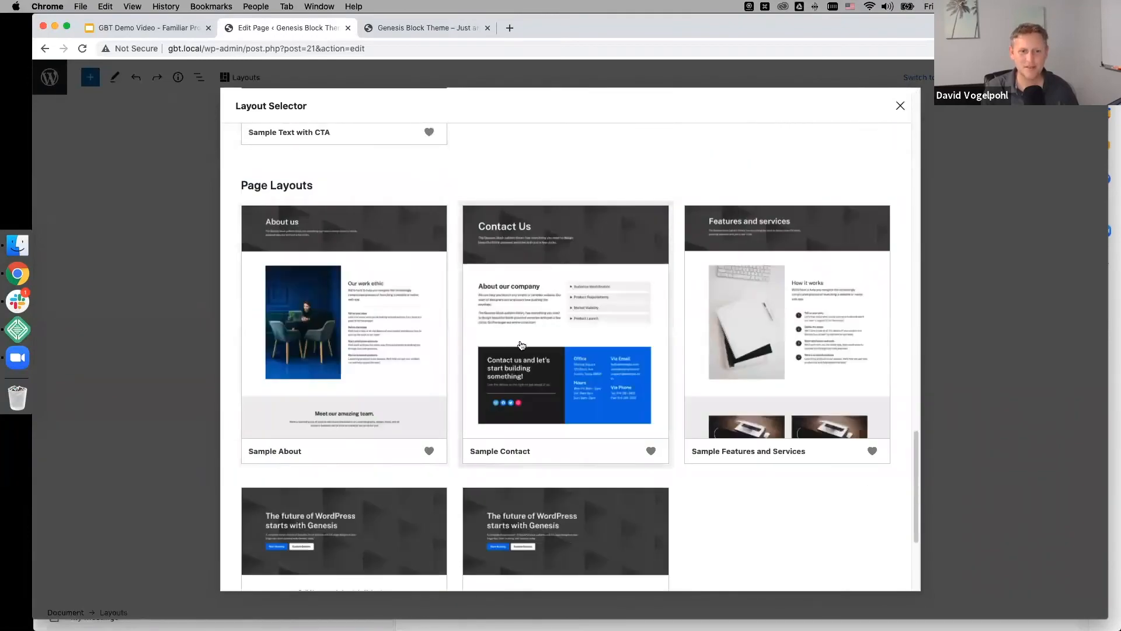
{"action": "left_click", "coordinate": [521, 343]}
{"action": "scroll", "coordinate": [518, 393], "scroll_direction": "up", "scroll_amount": 10}
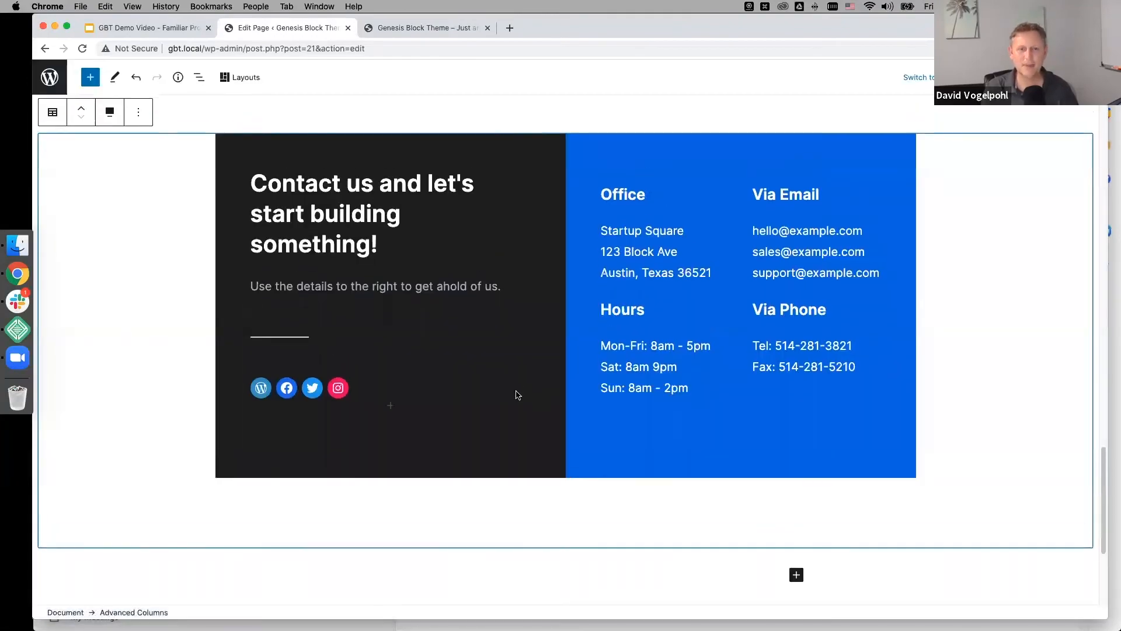
{"action": "scroll", "coordinate": [519, 407], "scroll_direction": "up", "scroll_amount": 10}
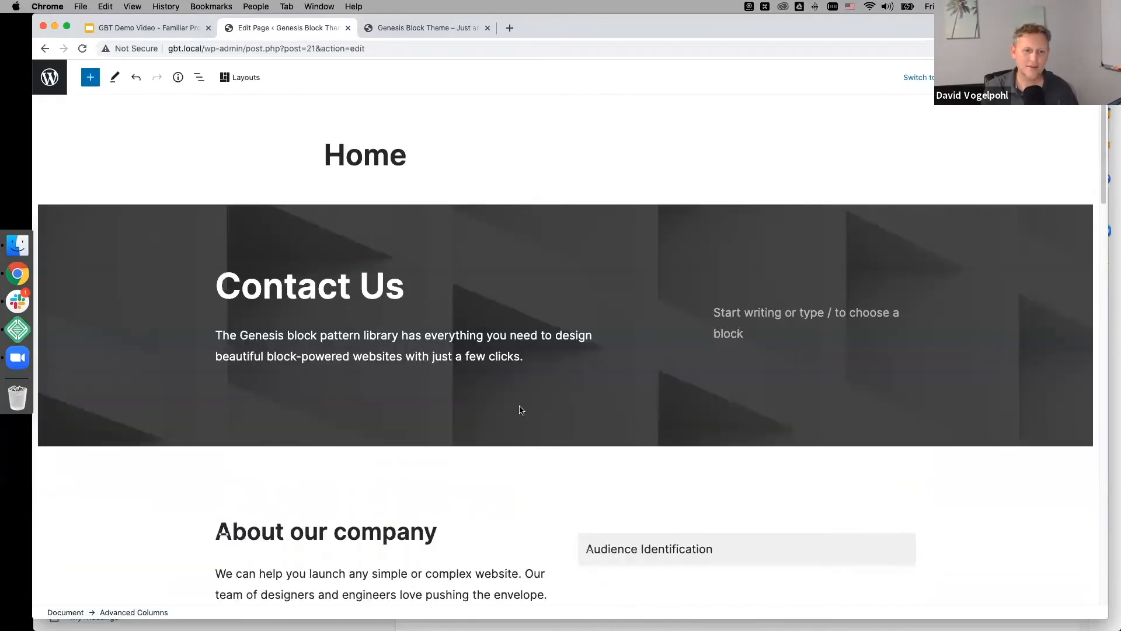
Examine the inserted contact layout's header, company accordion and contact box
{"action": "scroll", "coordinate": [521, 410], "scroll_direction": "down", "scroll_amount": 3}
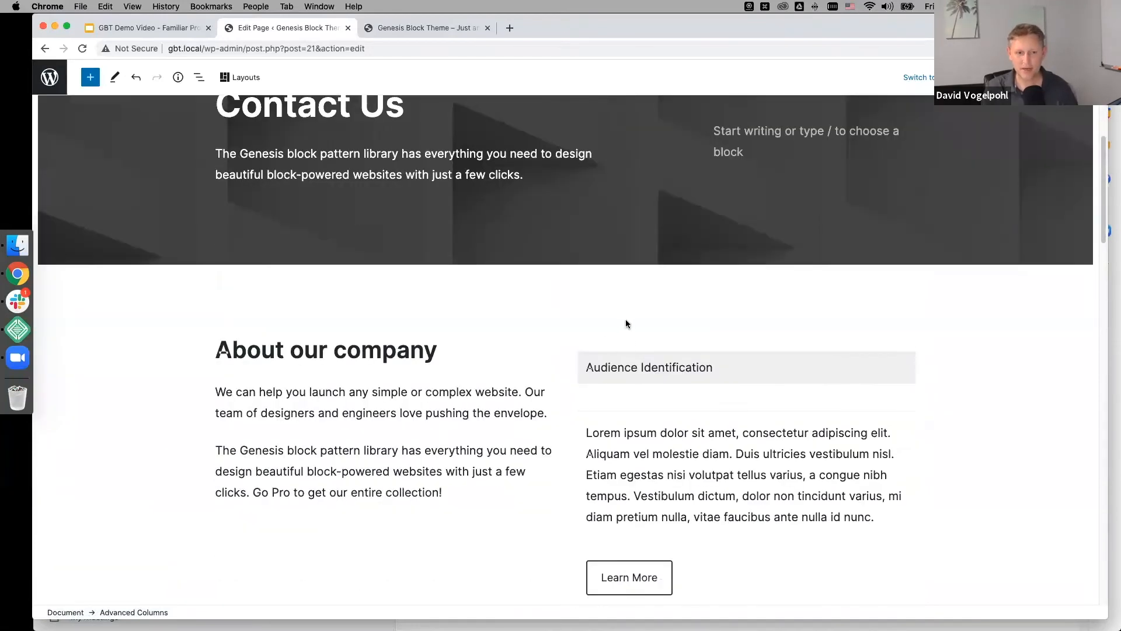
{"action": "scroll", "coordinate": [562, 426], "scroll_direction": "down", "scroll_amount": 1}
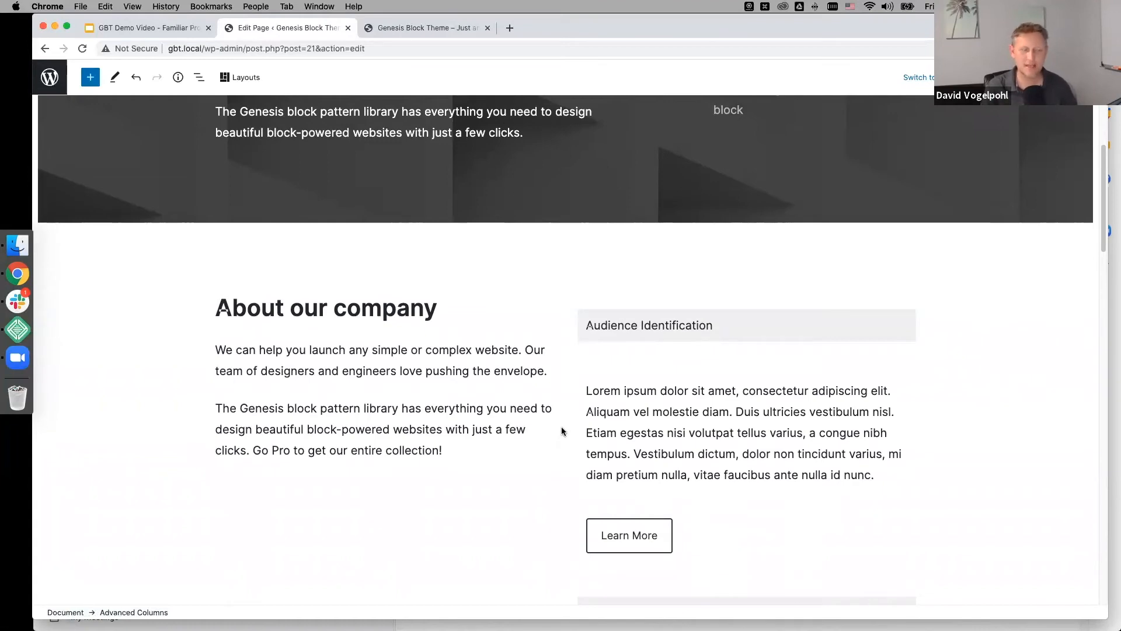
{"action": "scroll", "coordinate": [561, 433], "scroll_direction": "down", "scroll_amount": 5}
{"action": "scroll", "coordinate": [560, 438], "scroll_direction": "down", "scroll_amount": 15}
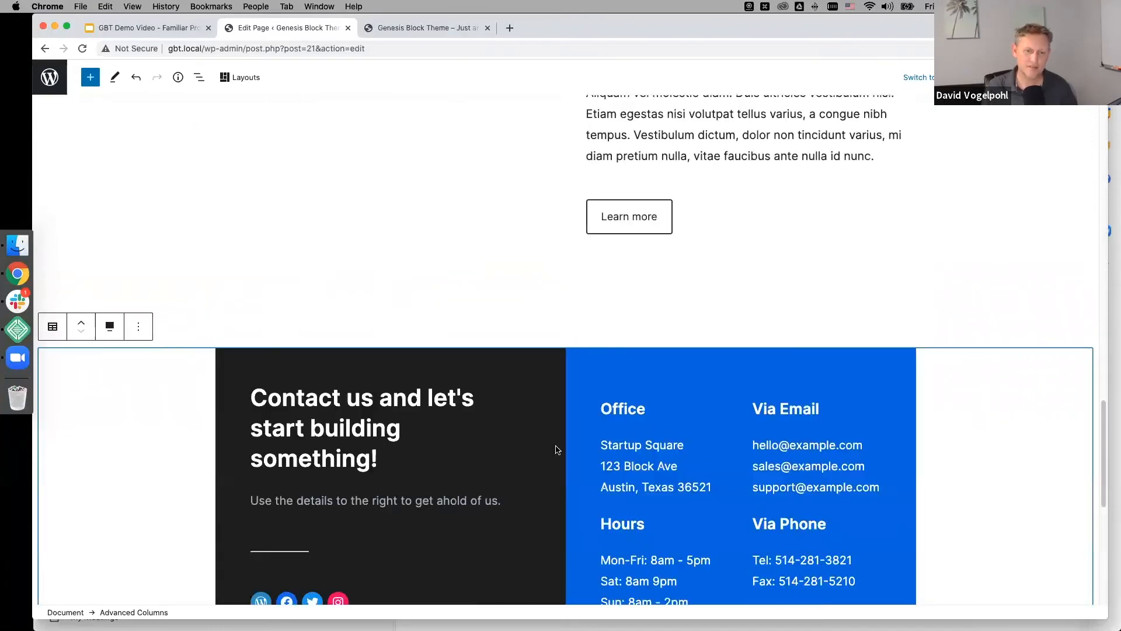
{"action": "scroll", "coordinate": [556, 449], "scroll_direction": "down", "scroll_amount": 4}
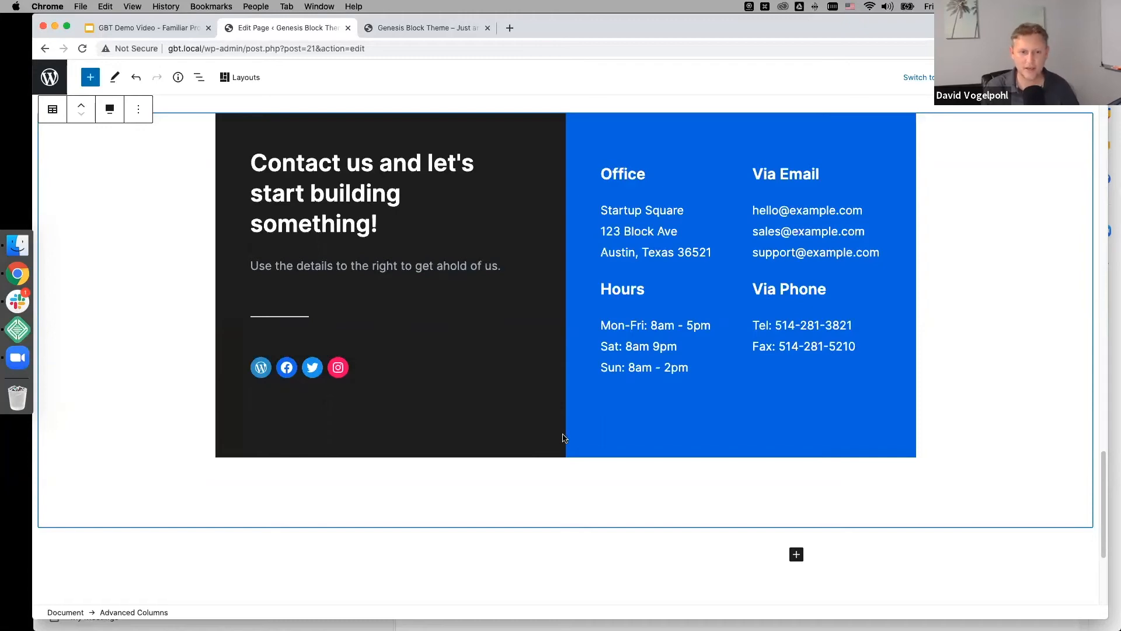
{"action": "scroll", "coordinate": [552, 446], "scroll_direction": "up", "scroll_amount": 3}
{"action": "scroll", "coordinate": [549, 508], "scroll_direction": "up", "scroll_amount": 4}
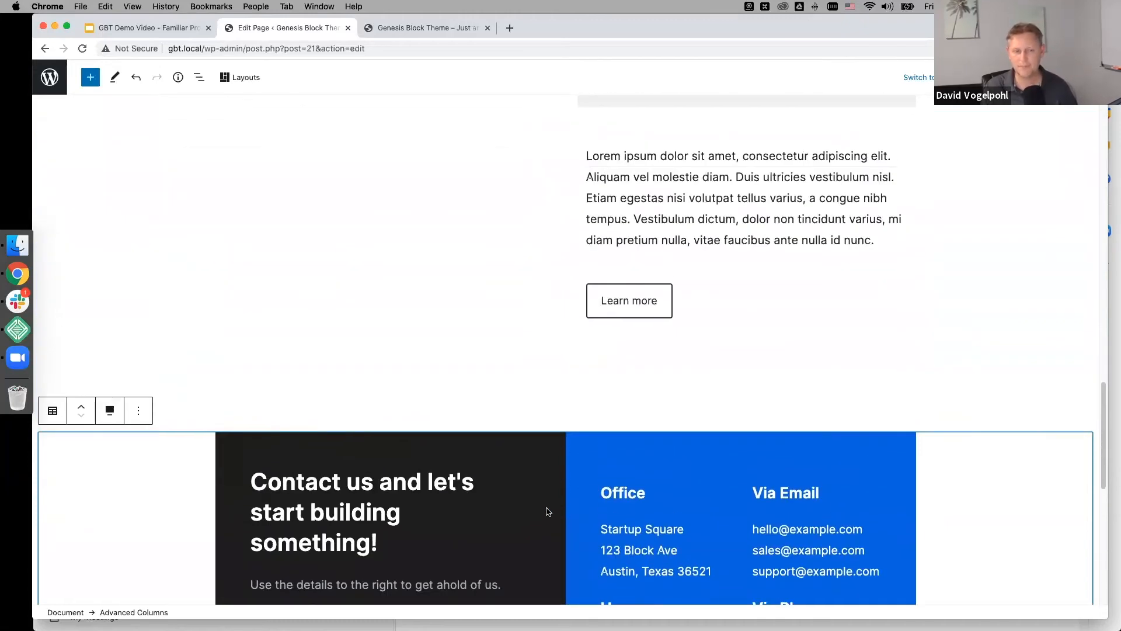
{"action": "scroll", "coordinate": [547, 511], "scroll_direction": "up", "scroll_amount": 7}
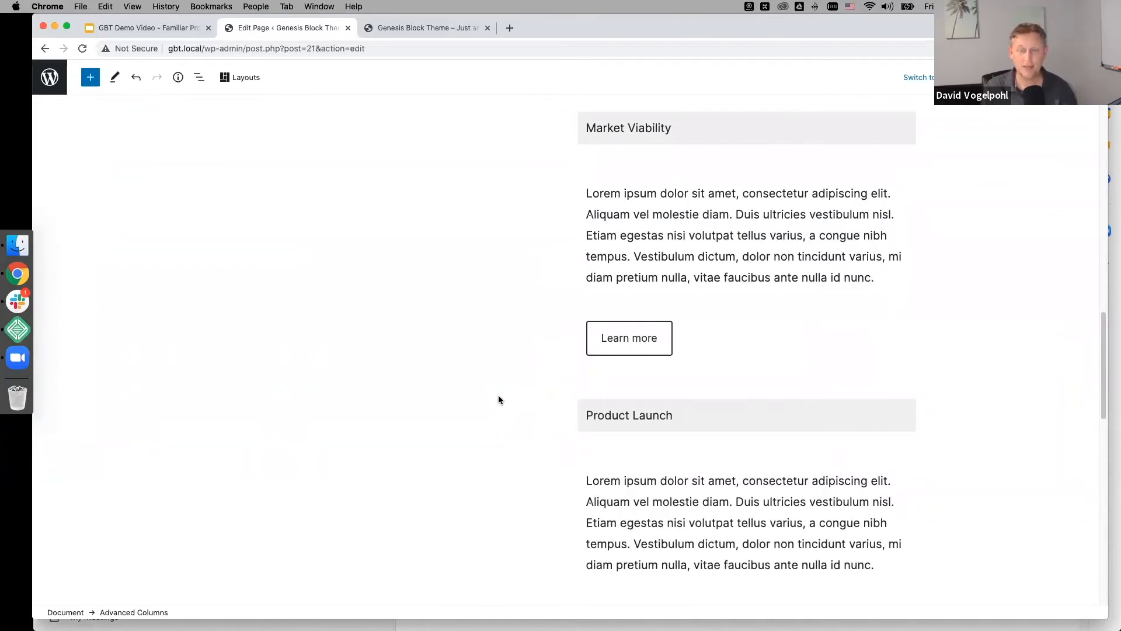
Undo the insertion of the Sample Contact layout on the Home page
{"action": "key", "text": "super+z"}
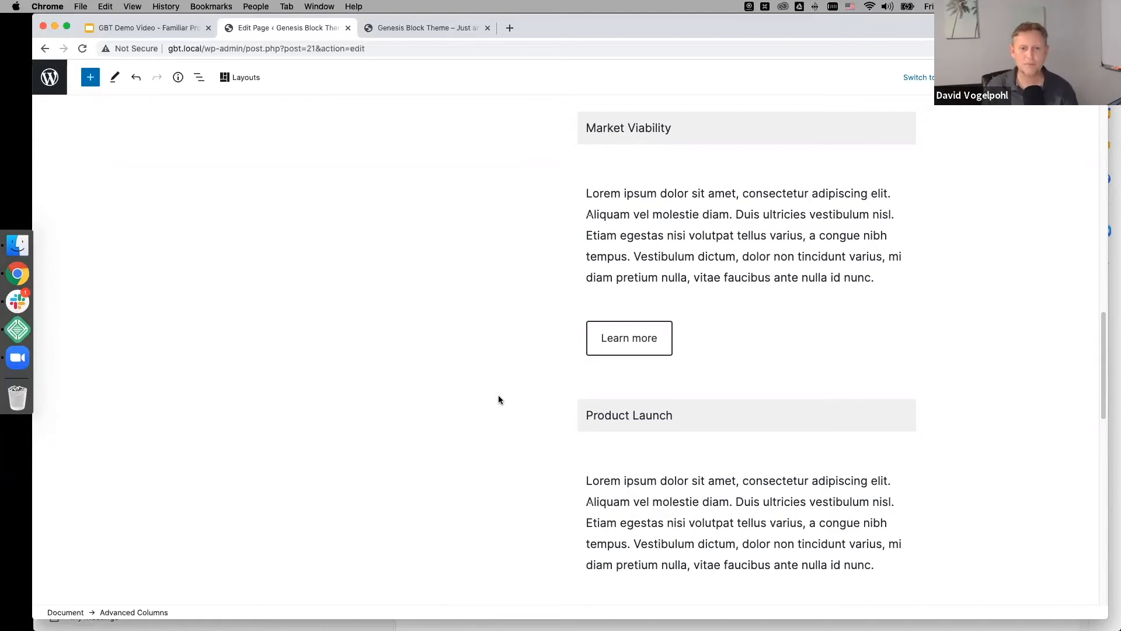
{"action": "left_click", "coordinate": [444, 338]}
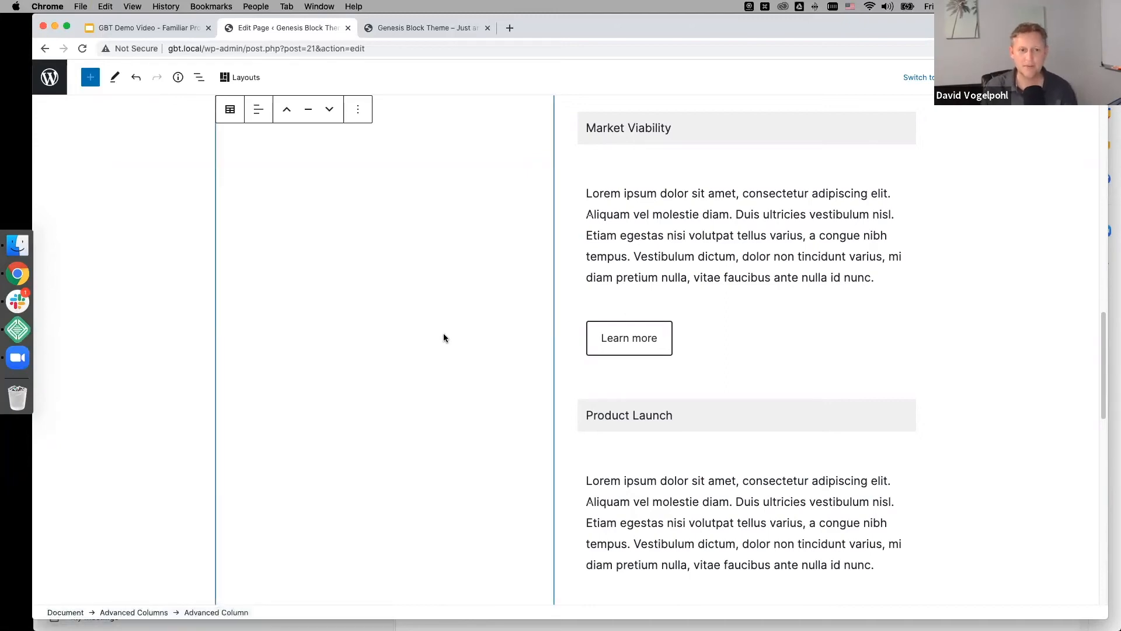
{"action": "key", "text": "super+z"}
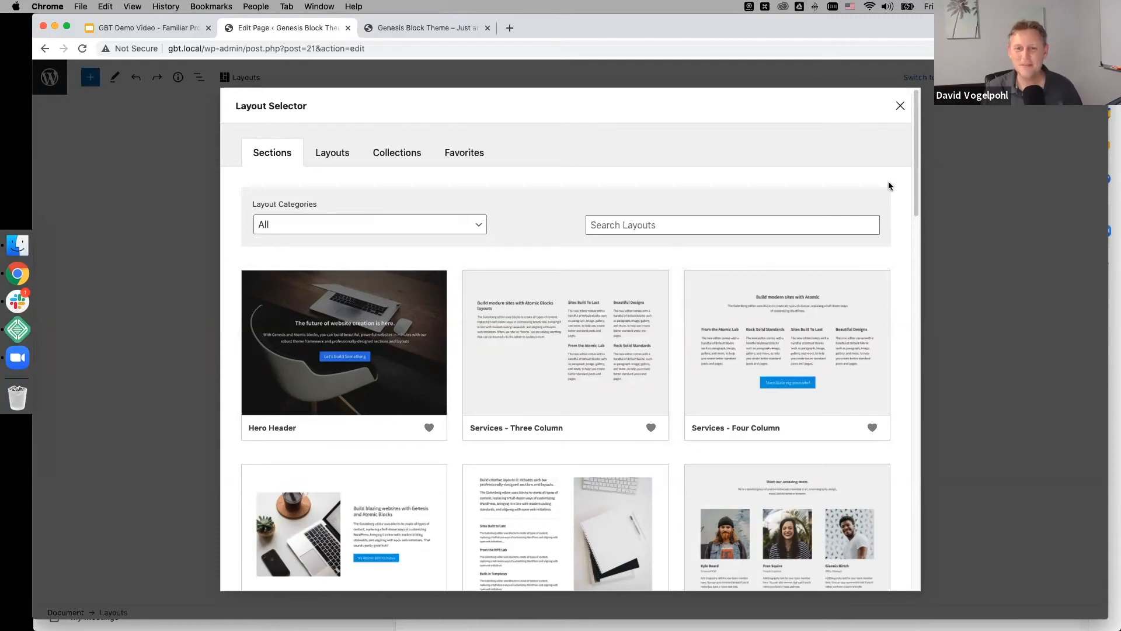
Close the Layout Selector and check the Home page on the live site before returning to the editor
{"action": "left_click", "coordinate": [900, 104]}
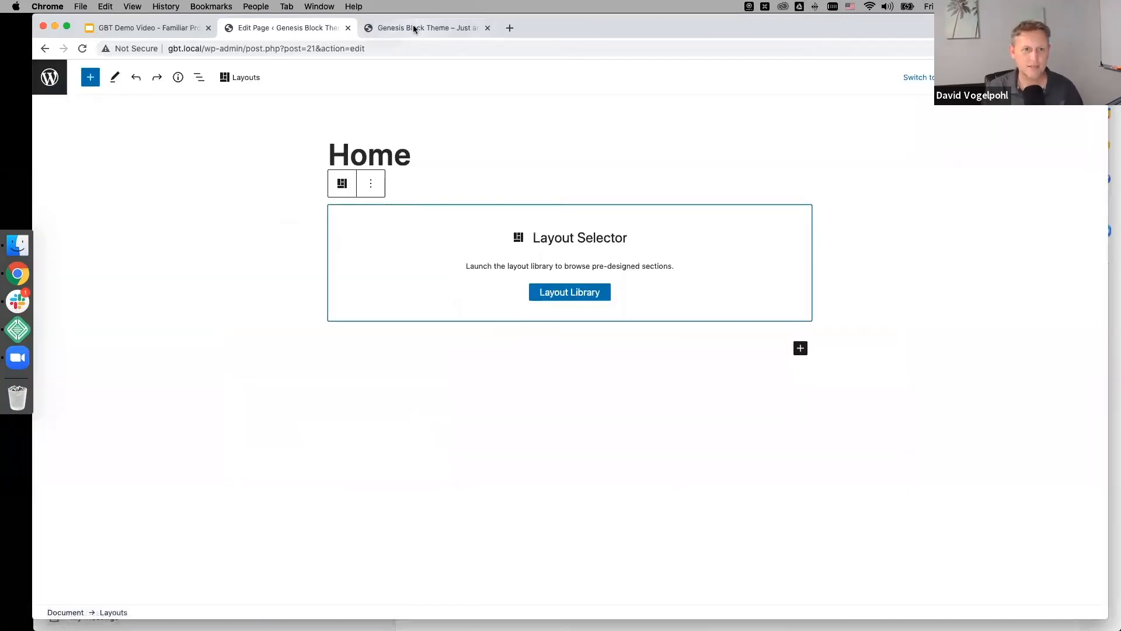
{"action": "left_click", "coordinate": [411, 27]}
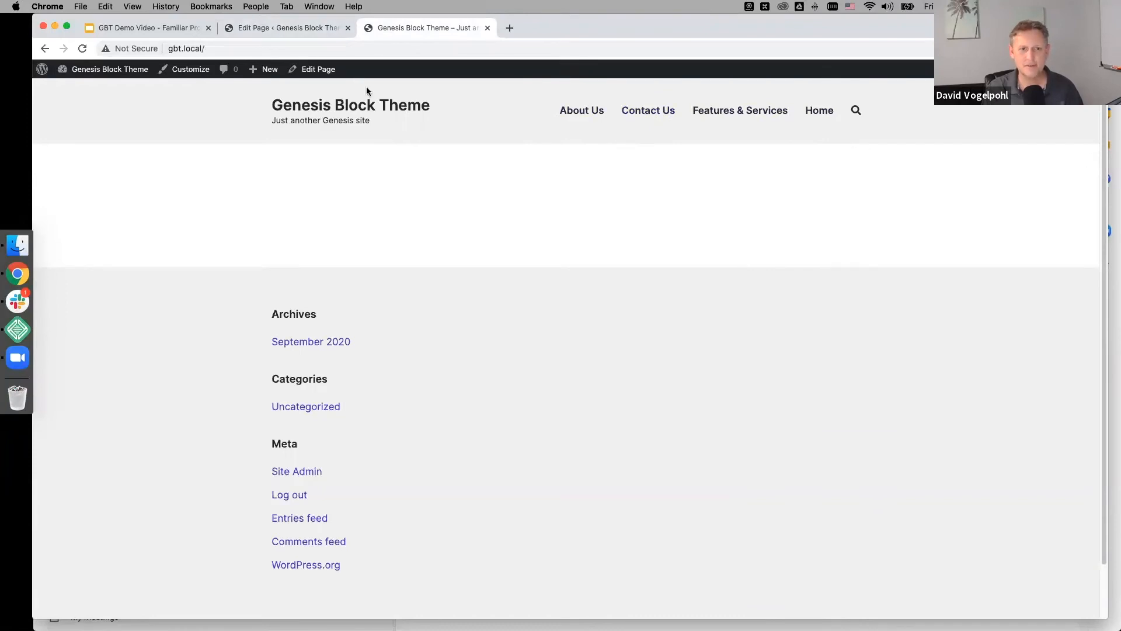
{"action": "left_click", "coordinate": [285, 30]}
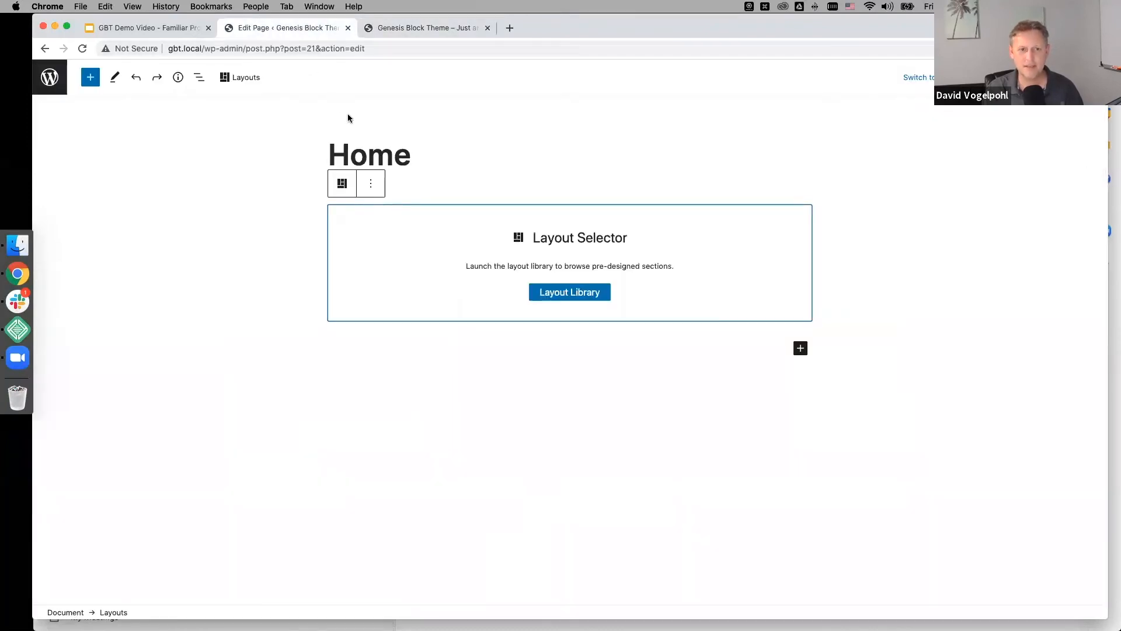
Build the Home page from the Sample collection's Homepage layout, update it and return to the Pages list
{"action": "left_click", "coordinate": [570, 292]}
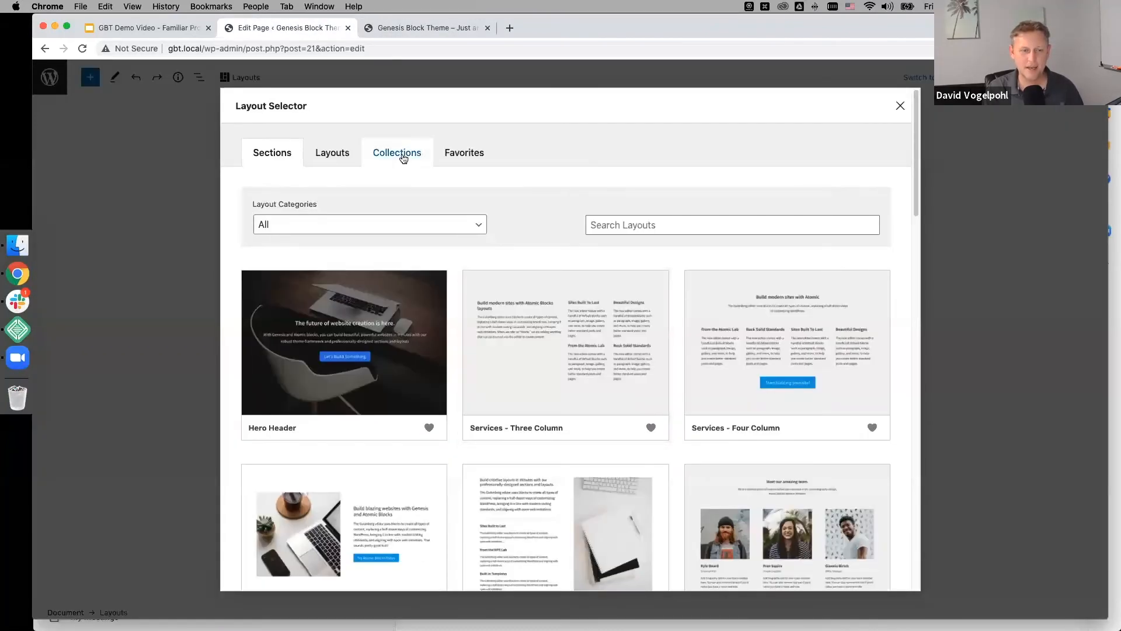
{"action": "left_click", "coordinate": [403, 158]}
{"action": "left_click", "coordinate": [383, 328]}
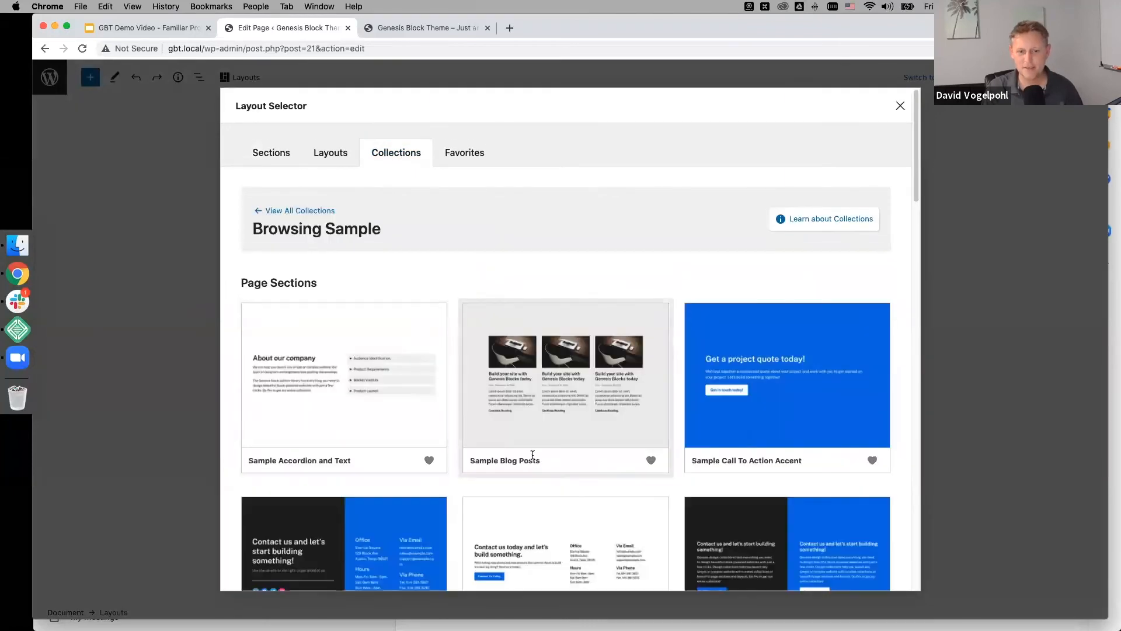
{"action": "scroll", "coordinate": [513, 461], "scroll_direction": "down", "scroll_amount": 5}
{"action": "scroll", "coordinate": [507, 456], "scroll_direction": "down", "scroll_amount": 8}
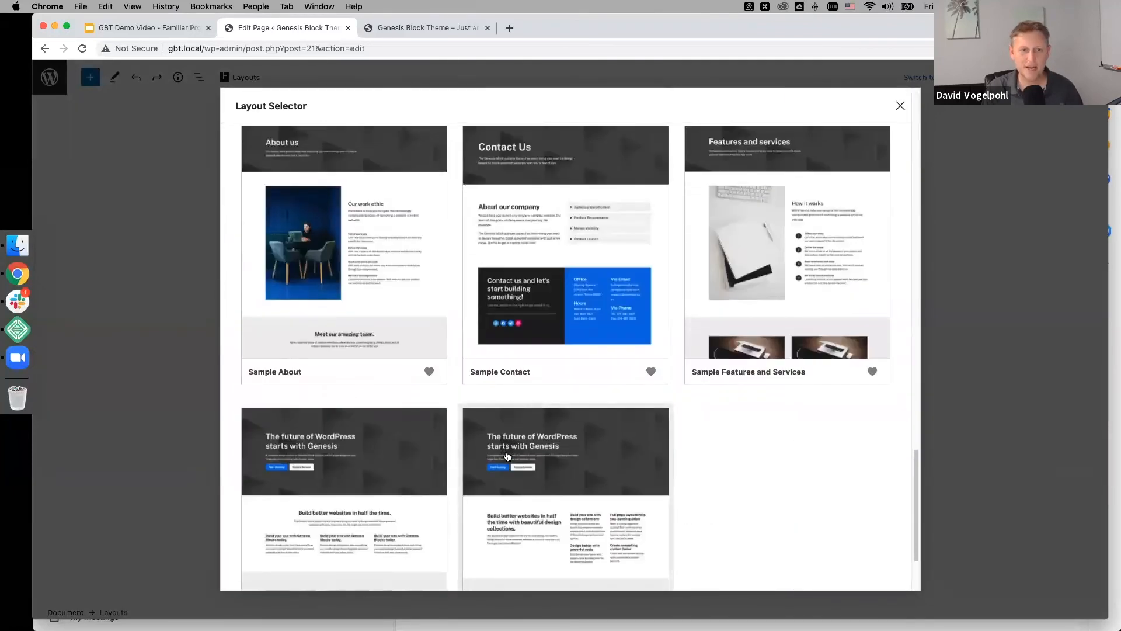
{"action": "scroll", "coordinate": [511, 450], "scroll_direction": "up", "scroll_amount": 15}
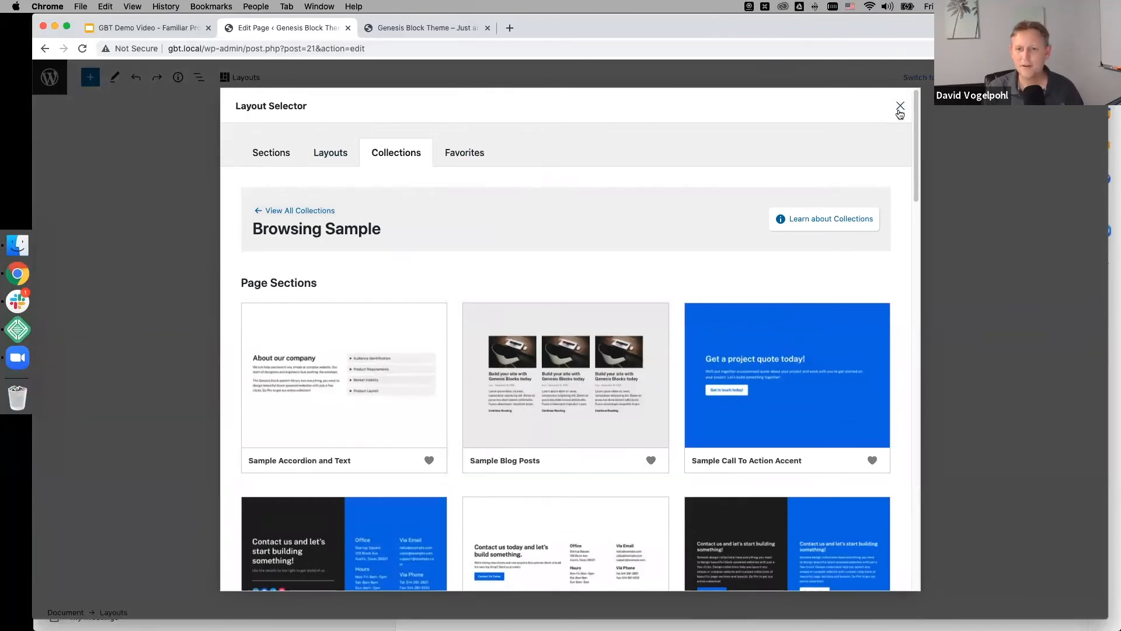
{"action": "scroll", "coordinate": [600, 435], "scroll_direction": "down", "scroll_amount": 15}
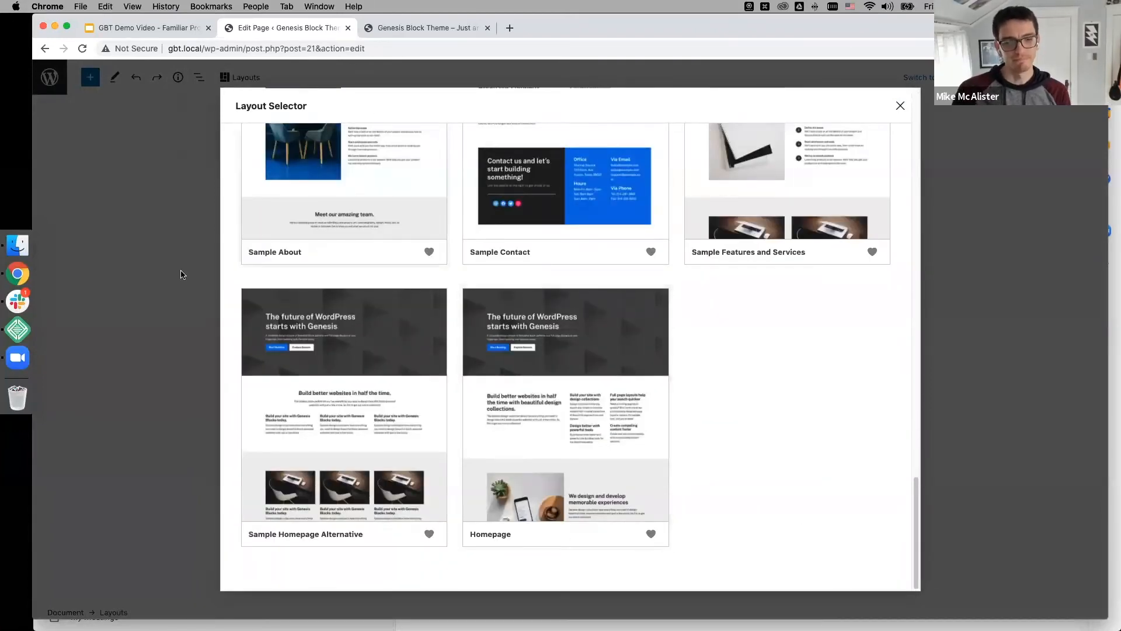
{"action": "left_click", "coordinate": [573, 443]}
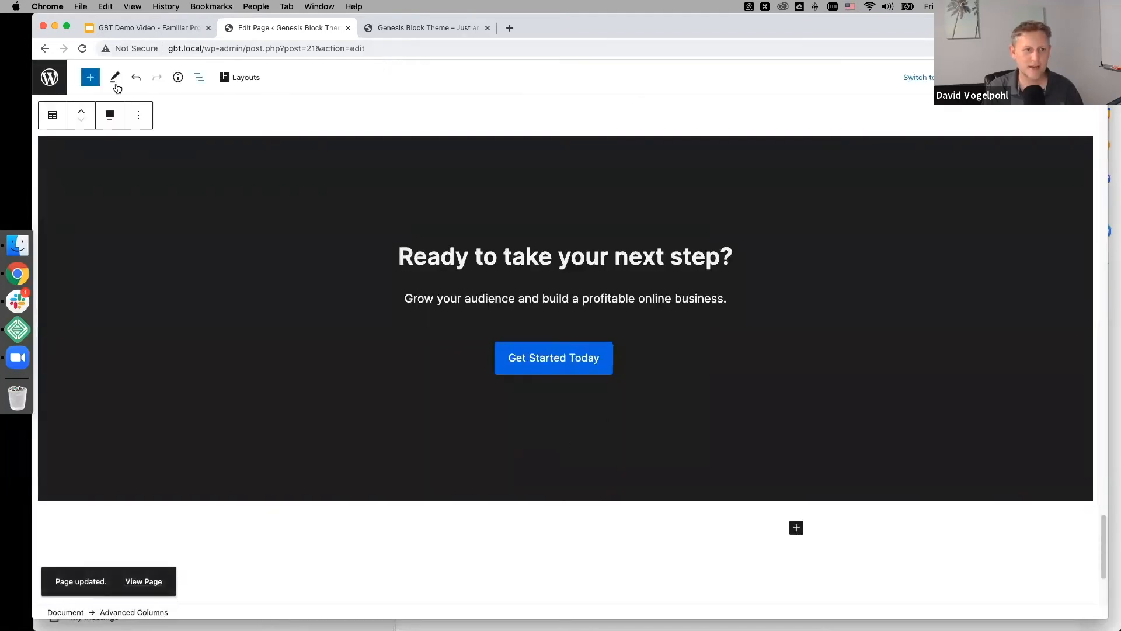
{"action": "left_click", "coordinate": [45, 78]}
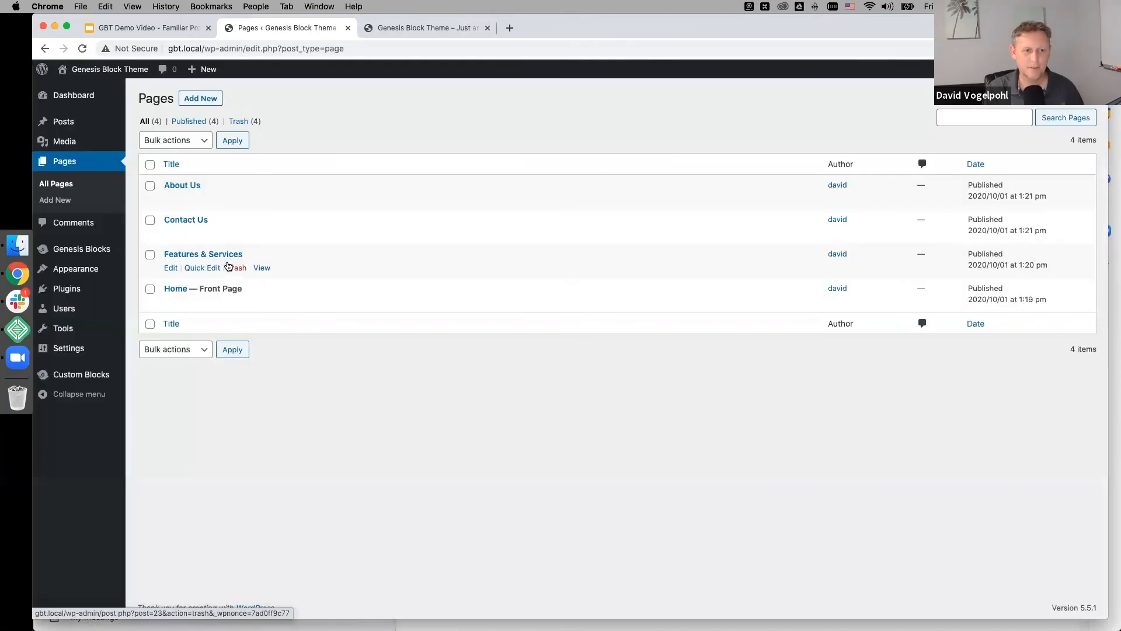
Open the Contact Us, Features & Services and About Us pages for editing in separate browser tabs
{"action": "left_click", "coordinate": [170, 234], "text": "super"}
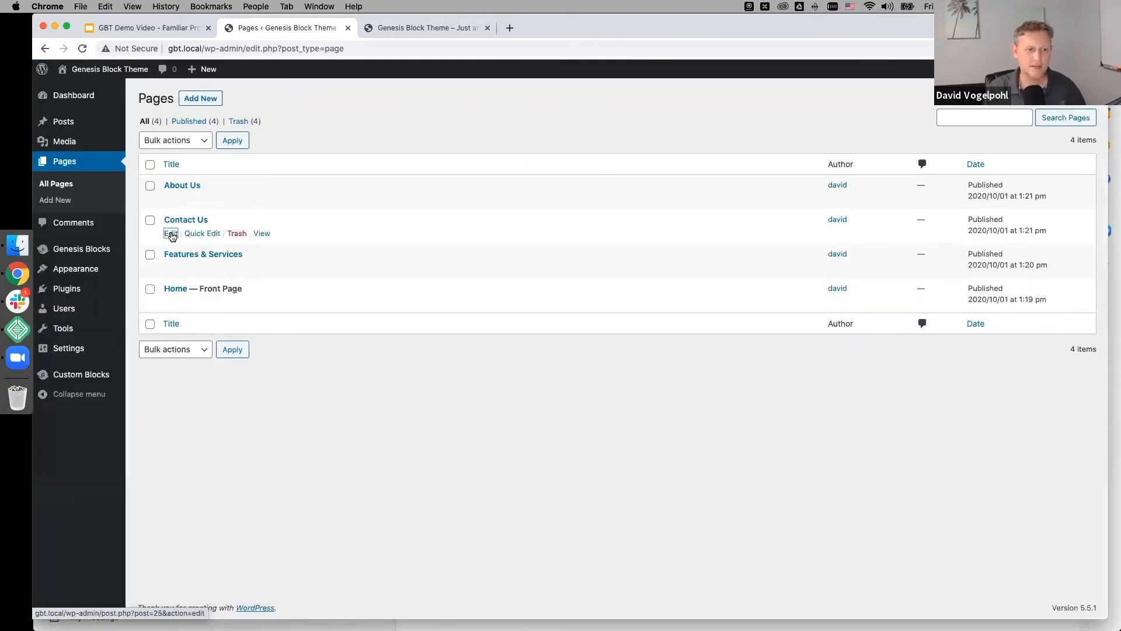
{"action": "left_click", "coordinate": [171, 268], "text": "super"}
{"action": "left_click", "coordinate": [171, 199], "text": "super"}
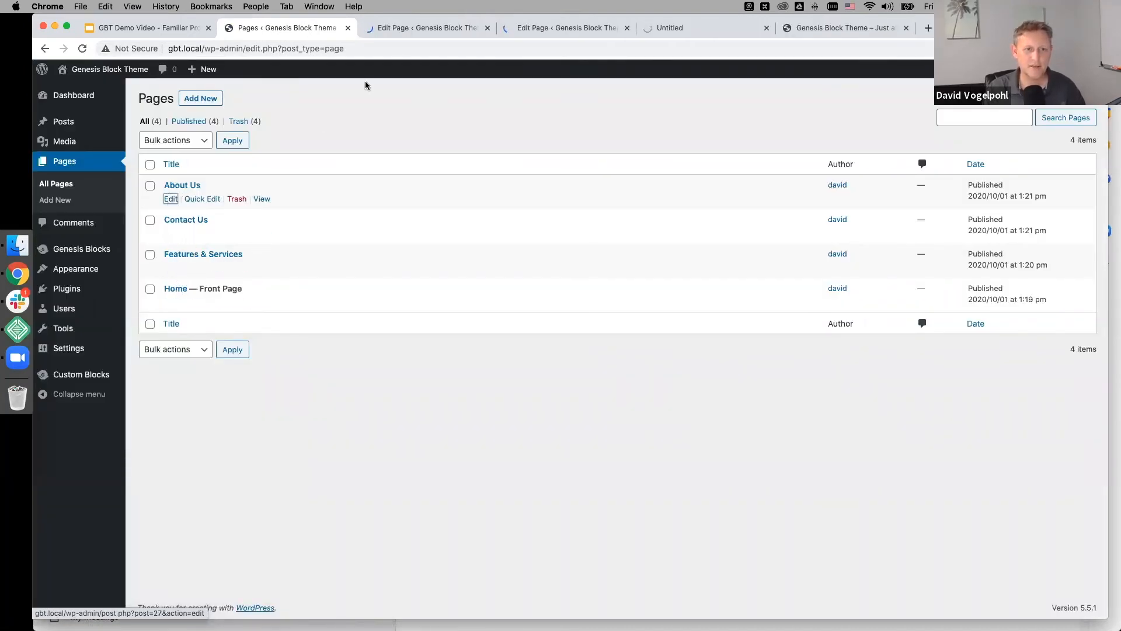
Insert the Sample About full-page layout from the Sample collection into the Contact Us page
{"action": "left_click", "coordinate": [408, 29]}
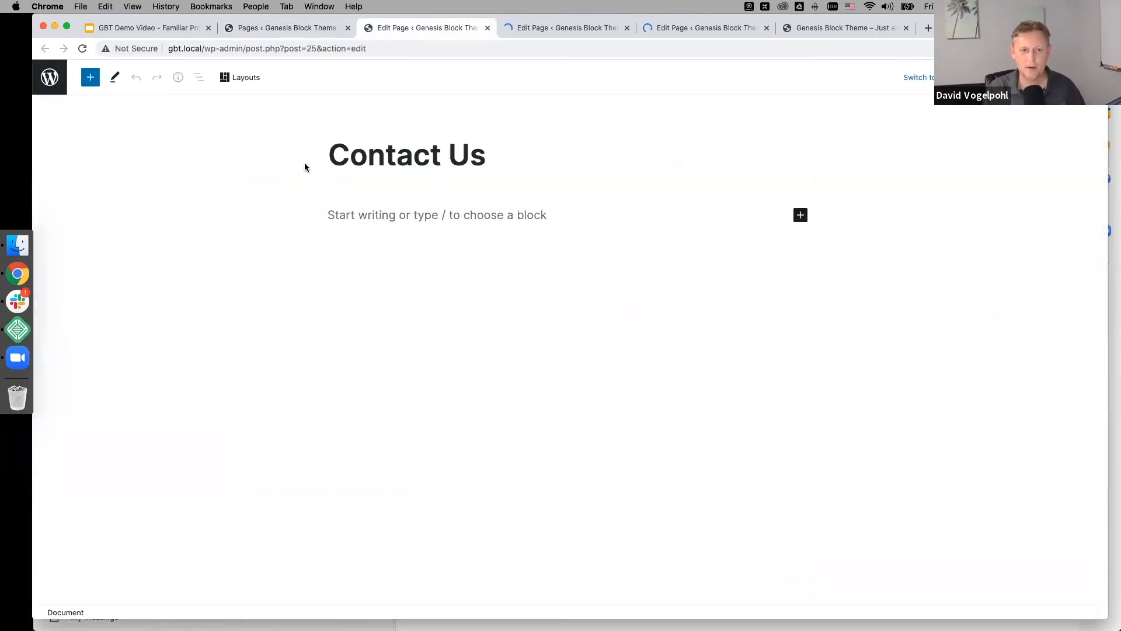
{"action": "left_click", "coordinate": [242, 80]}
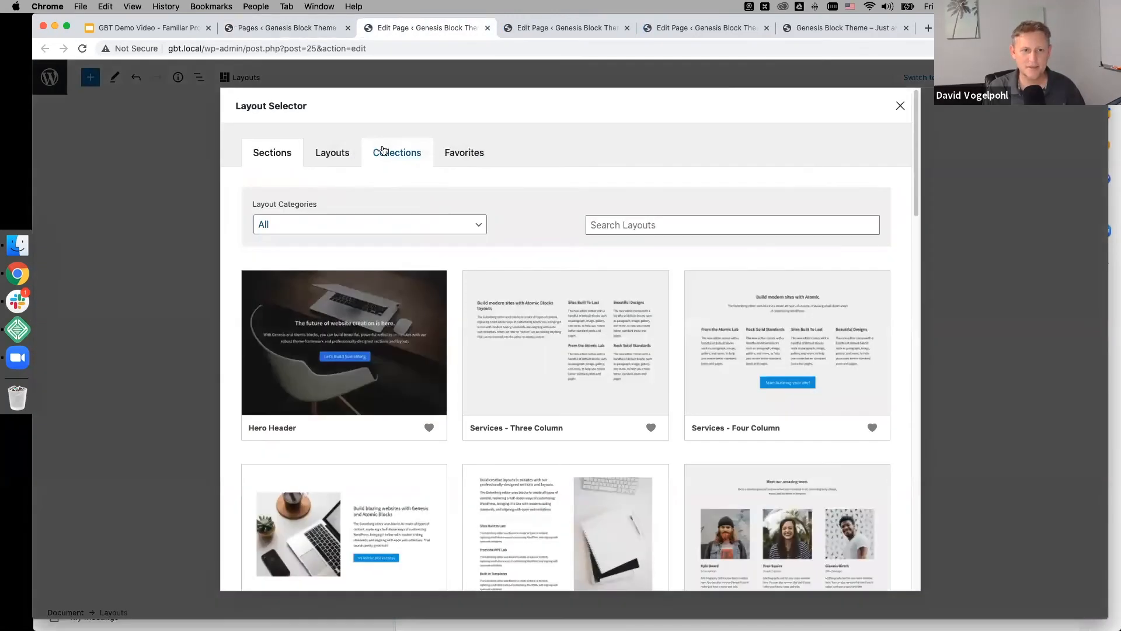
{"action": "left_click", "coordinate": [394, 152]}
{"action": "left_click", "coordinate": [416, 331]}
{"action": "scroll", "coordinate": [416, 333], "scroll_direction": "down", "scroll_amount": 15}
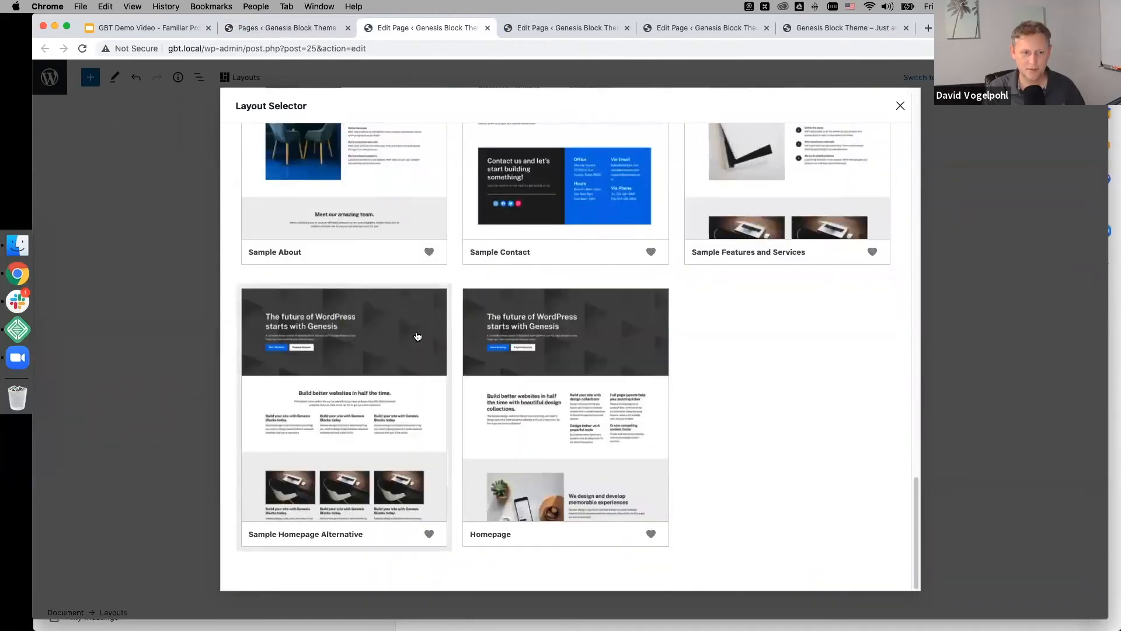
{"action": "scroll", "coordinate": [417, 335], "scroll_direction": "up", "scroll_amount": 2}
{"action": "left_click", "coordinate": [354, 254]}
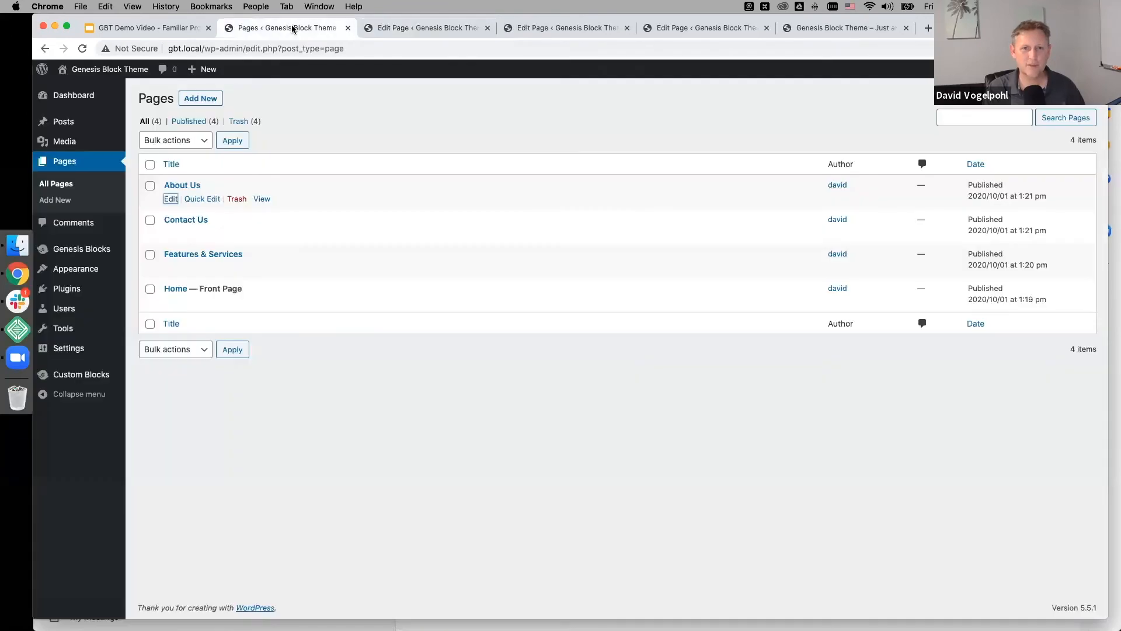
{"action": "left_click", "coordinate": [286, 28]}
Build the Features & Services page from the Sample collection's Sample Features and Services layout and update it
{"action": "left_click", "coordinate": [569, 29]}
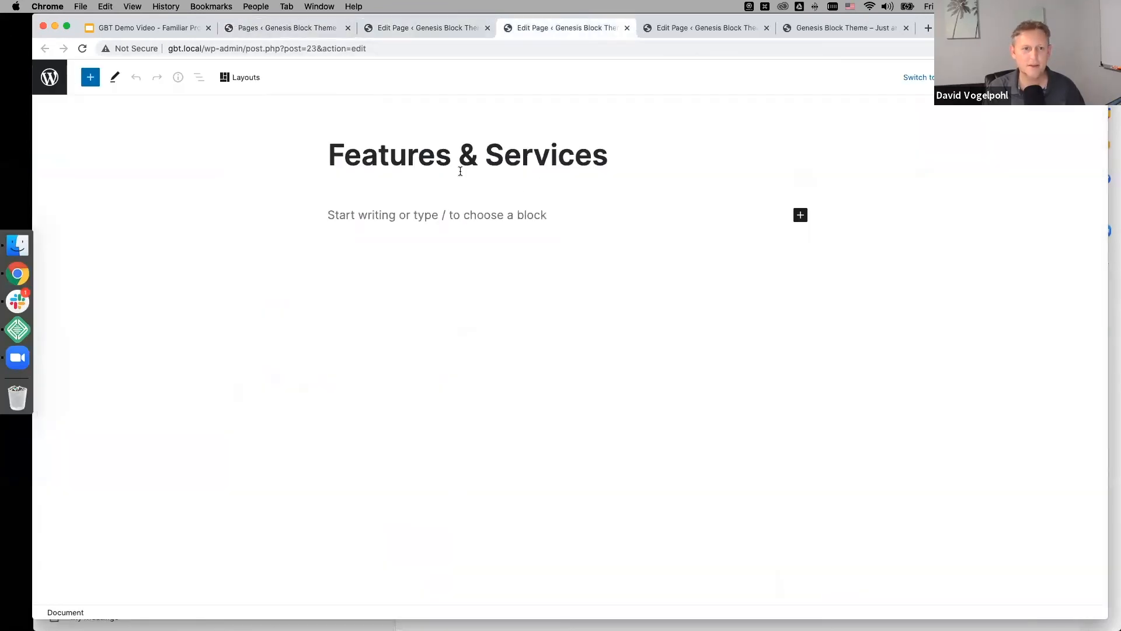
{"action": "left_click", "coordinate": [247, 79]}
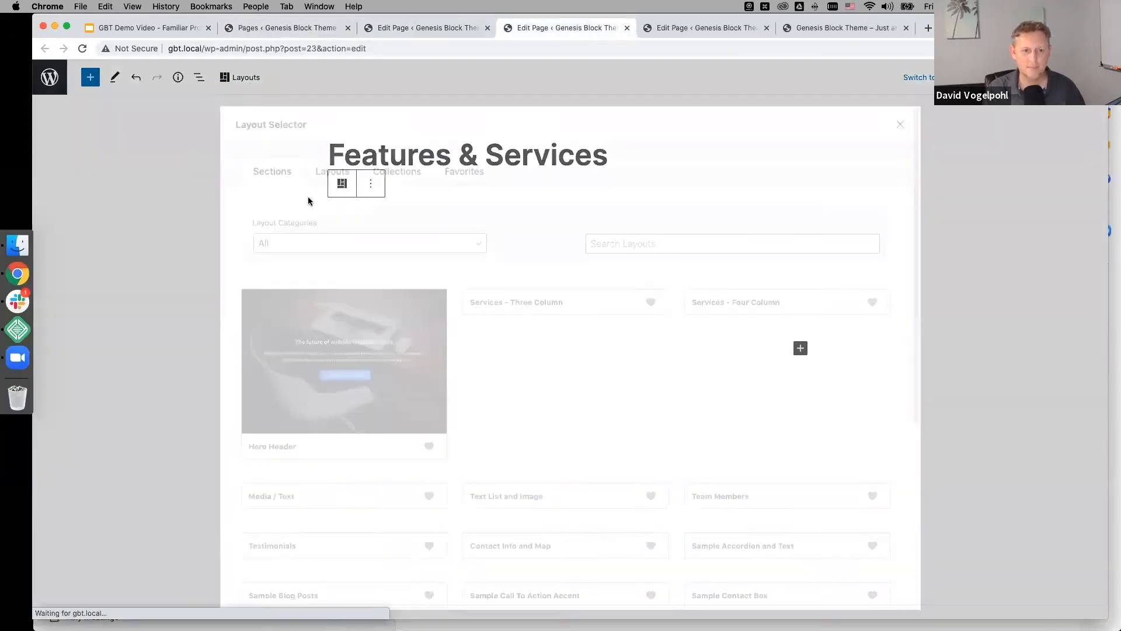
{"action": "left_click", "coordinate": [395, 155]}
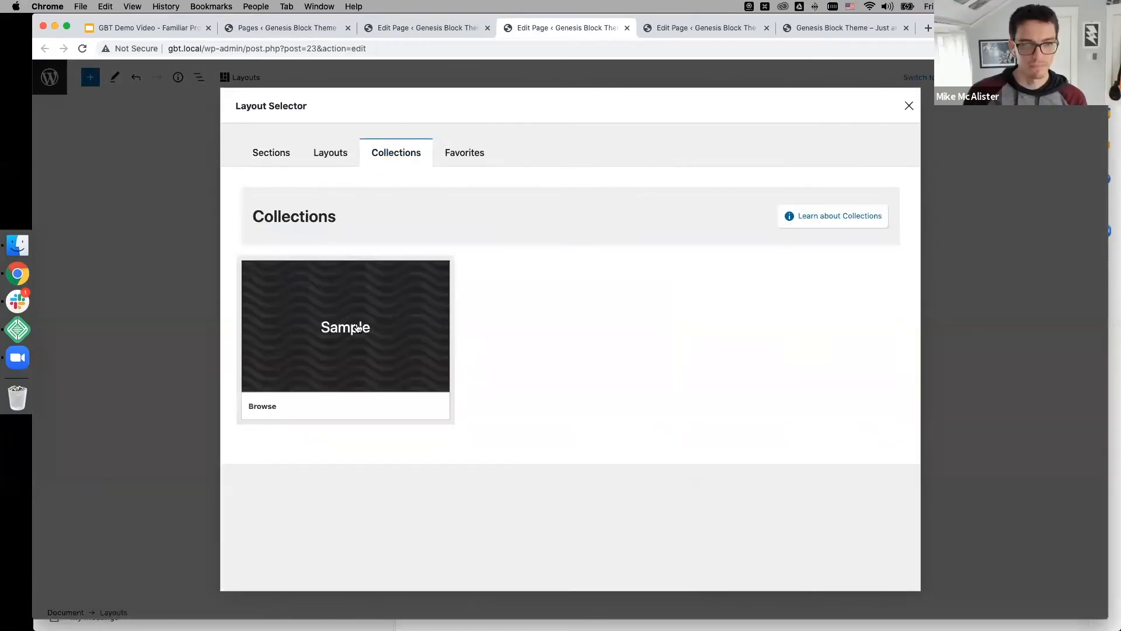
{"action": "left_click", "coordinate": [437, 397]}
{"action": "scroll", "coordinate": [454, 409], "scroll_direction": "down", "scroll_amount": 15}
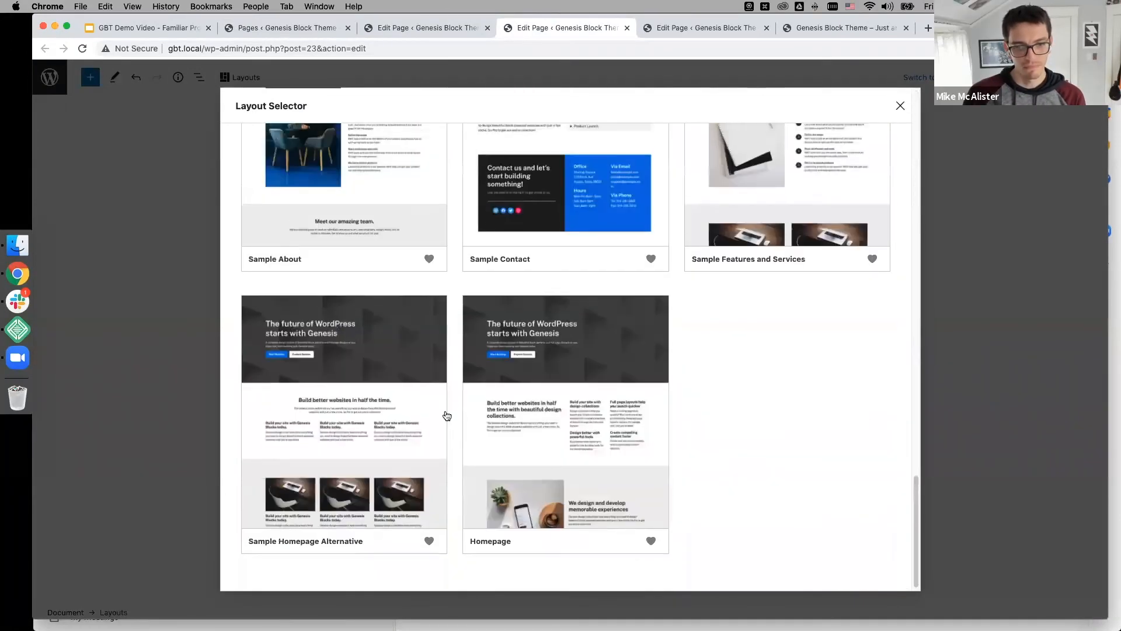
{"action": "left_click", "coordinate": [735, 223]}
{"action": "key", "text": "super+s"}
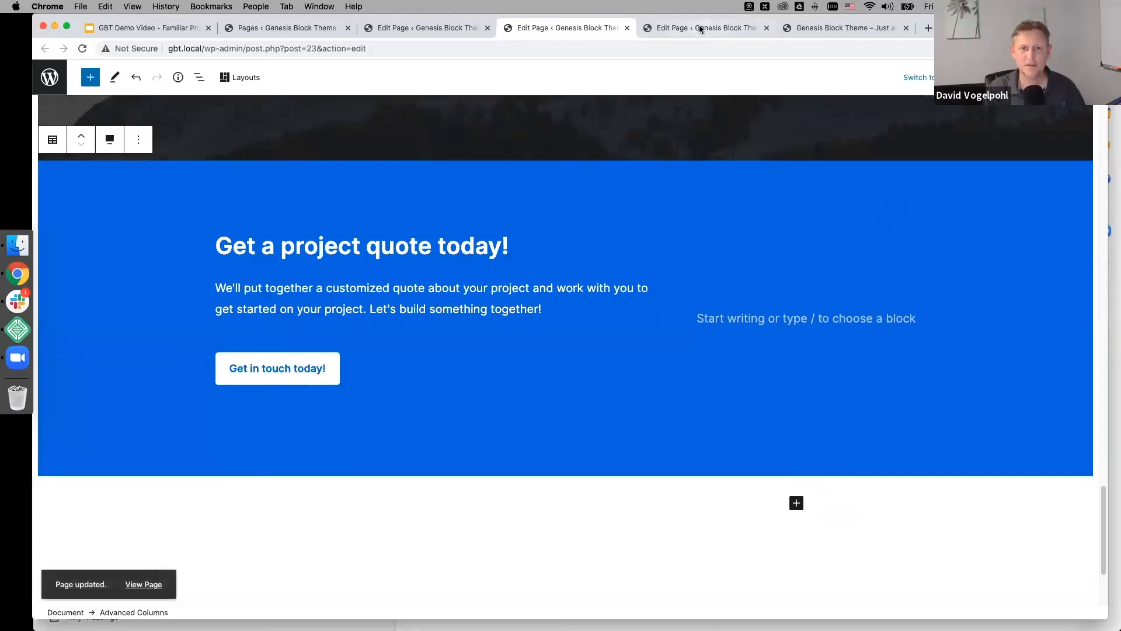
Insert one of the Sample collection's full-page layouts into the About Us page and update it
{"action": "left_click", "coordinate": [698, 28]}
{"action": "left_click", "coordinate": [245, 78]}
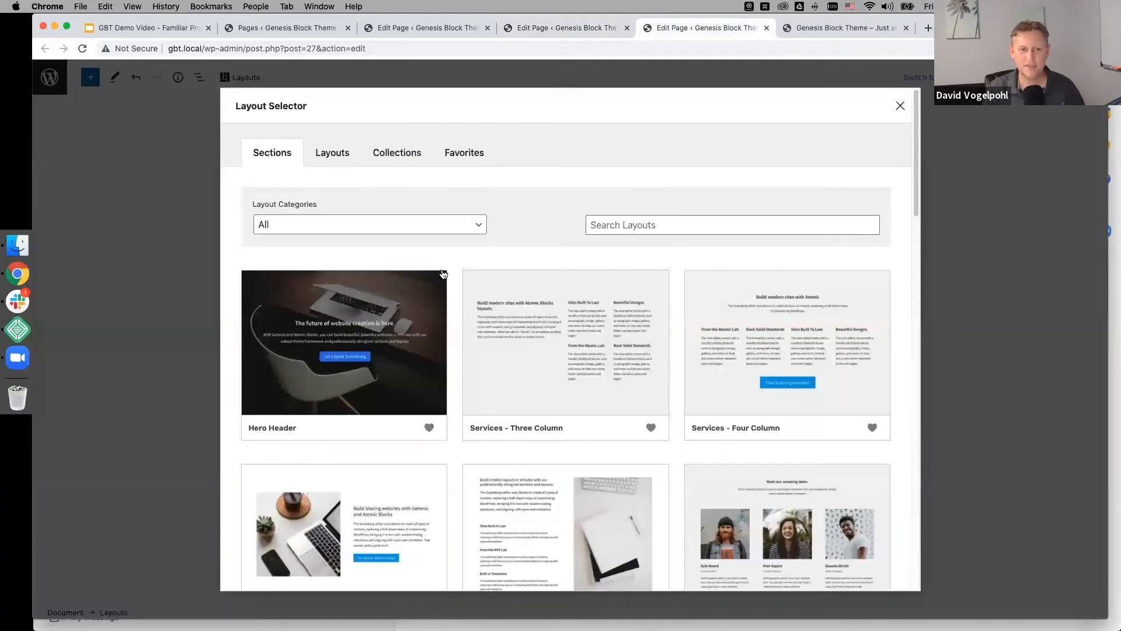
{"action": "left_click", "coordinate": [397, 152]}
{"action": "left_click", "coordinate": [420, 321]}
{"action": "scroll", "coordinate": [481, 401], "scroll_direction": "down", "scroll_amount": 15}
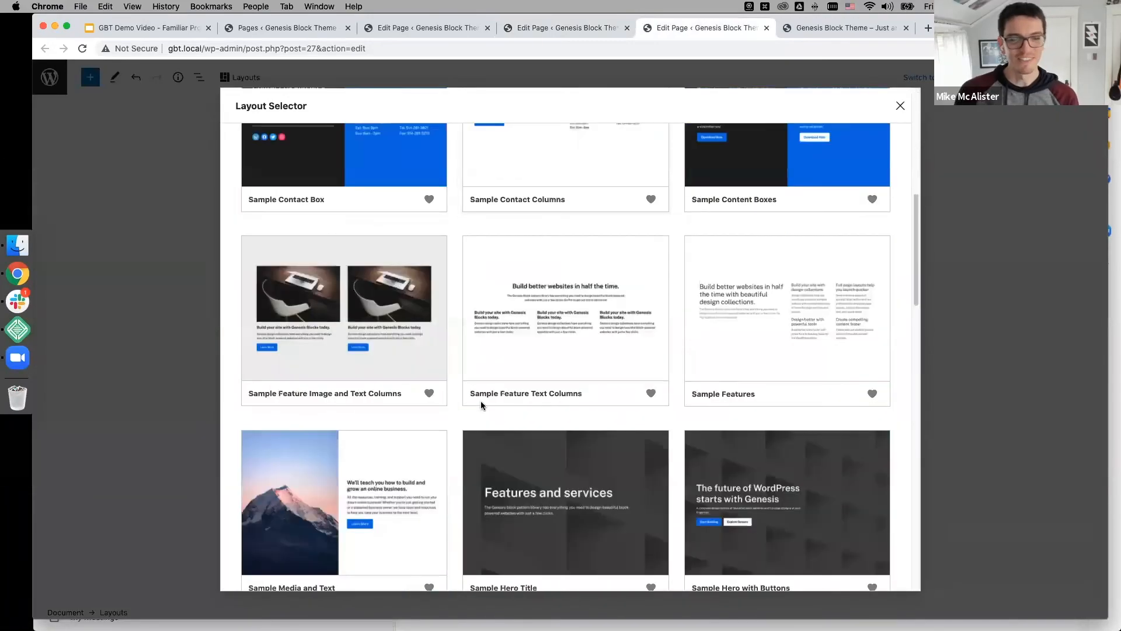
{"action": "scroll", "coordinate": [481, 405], "scroll_direction": "up", "scroll_amount": 10}
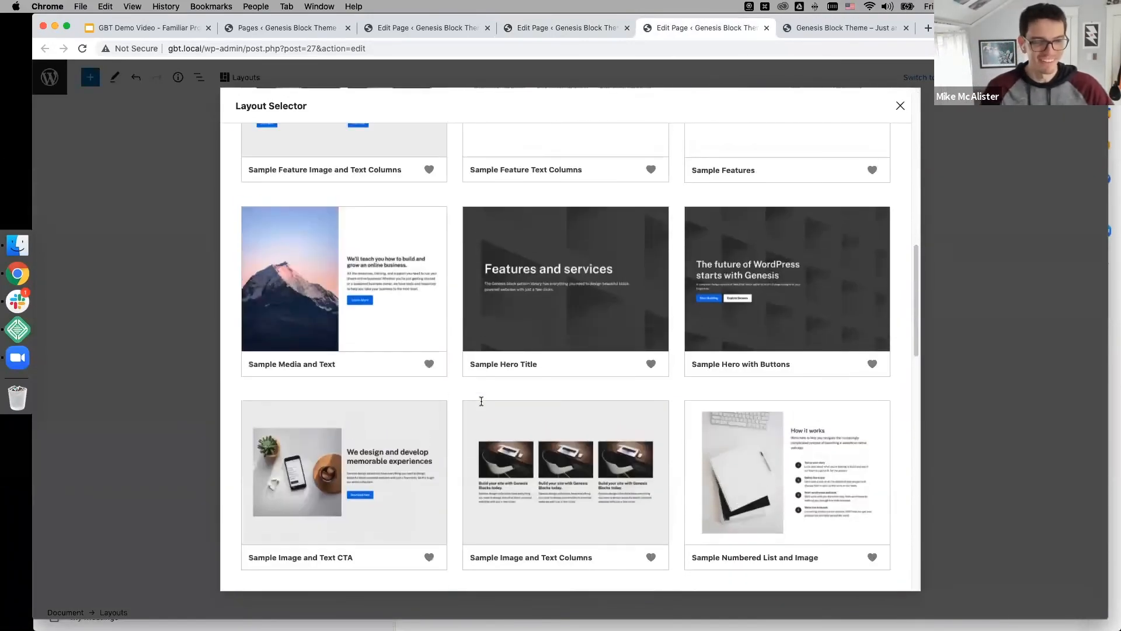
{"action": "scroll", "coordinate": [482, 405], "scroll_direction": "up", "scroll_amount": 3}
{"action": "scroll", "coordinate": [479, 405], "scroll_direction": "down", "scroll_amount": 15}
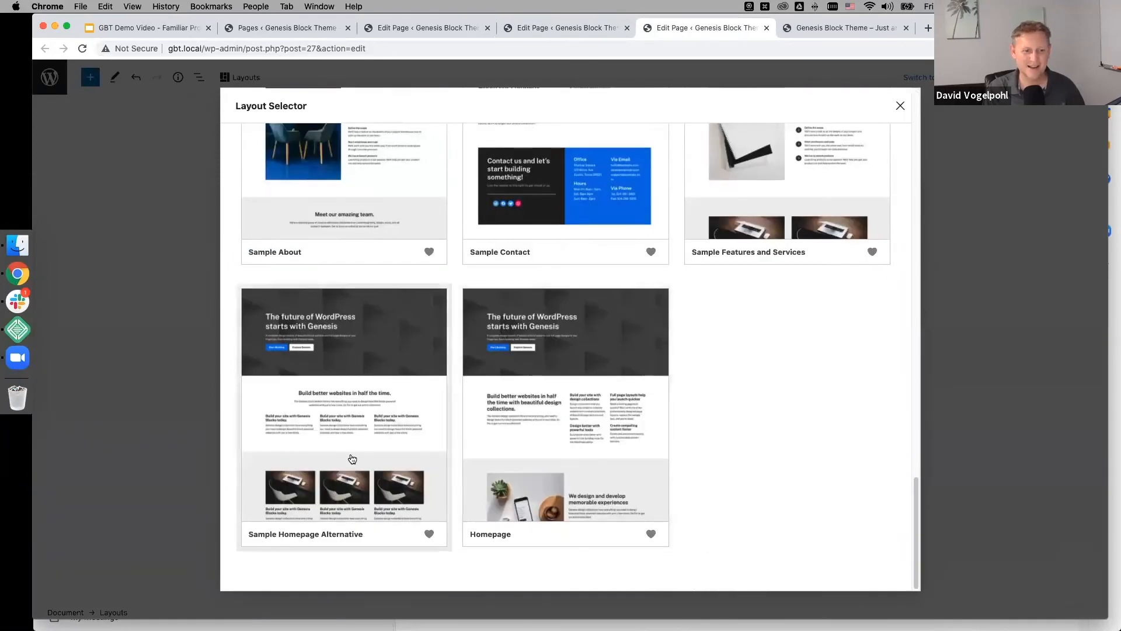
{"action": "left_click", "coordinate": [531, 251]}
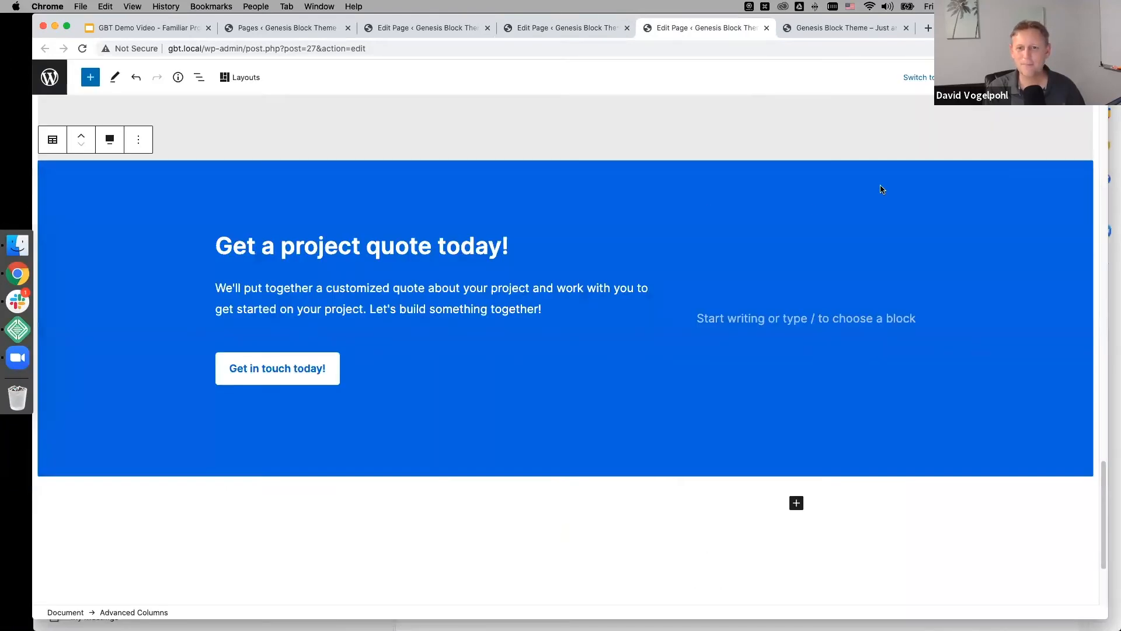
{"action": "left_click", "coordinate": [1023, 78]}
Reload the live site and review the Home page from its hero section to the customer testimonials
{"action": "left_click", "coordinate": [817, 35]}
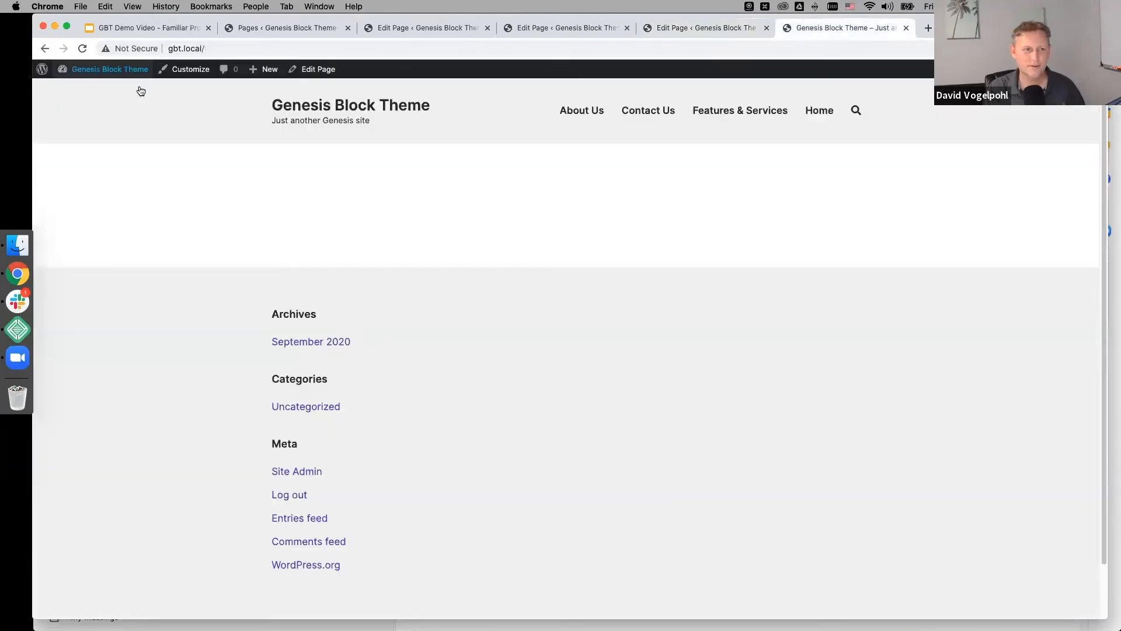
{"action": "left_click", "coordinate": [83, 49]}
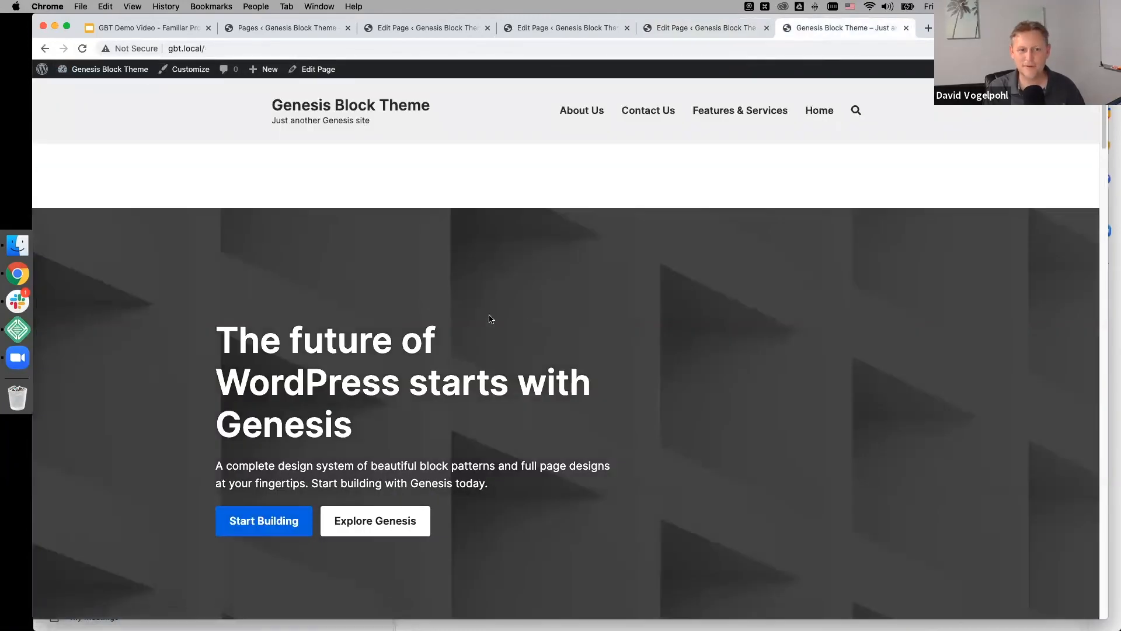
{"action": "scroll", "coordinate": [501, 354], "scroll_direction": "down", "scroll_amount": 10}
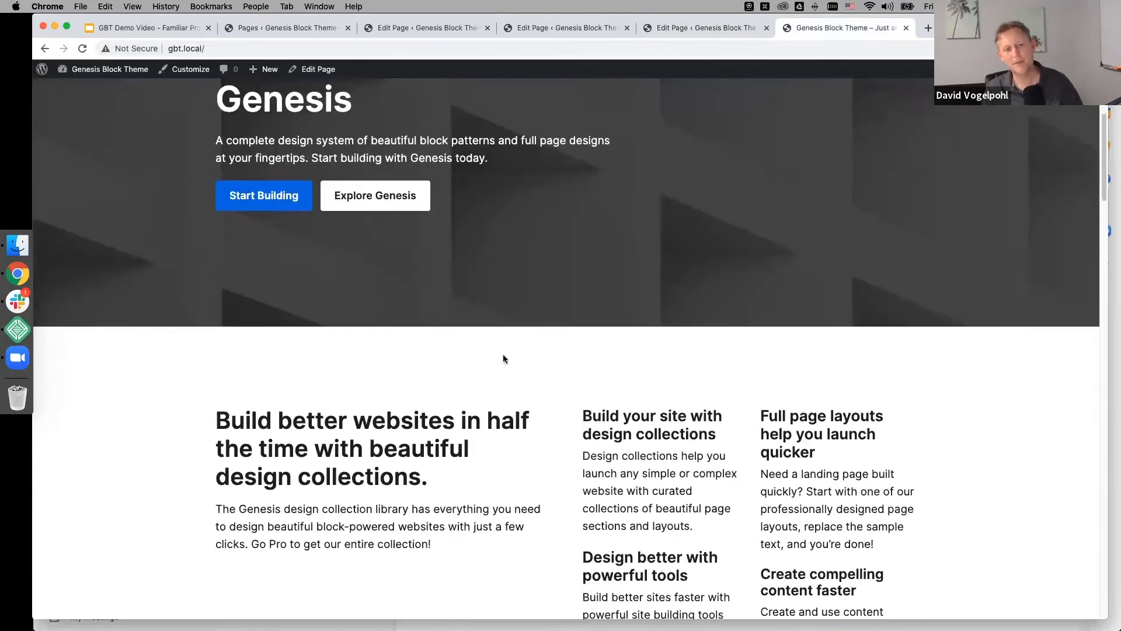
{"action": "scroll", "coordinate": [504, 354], "scroll_direction": "down", "scroll_amount": 20}
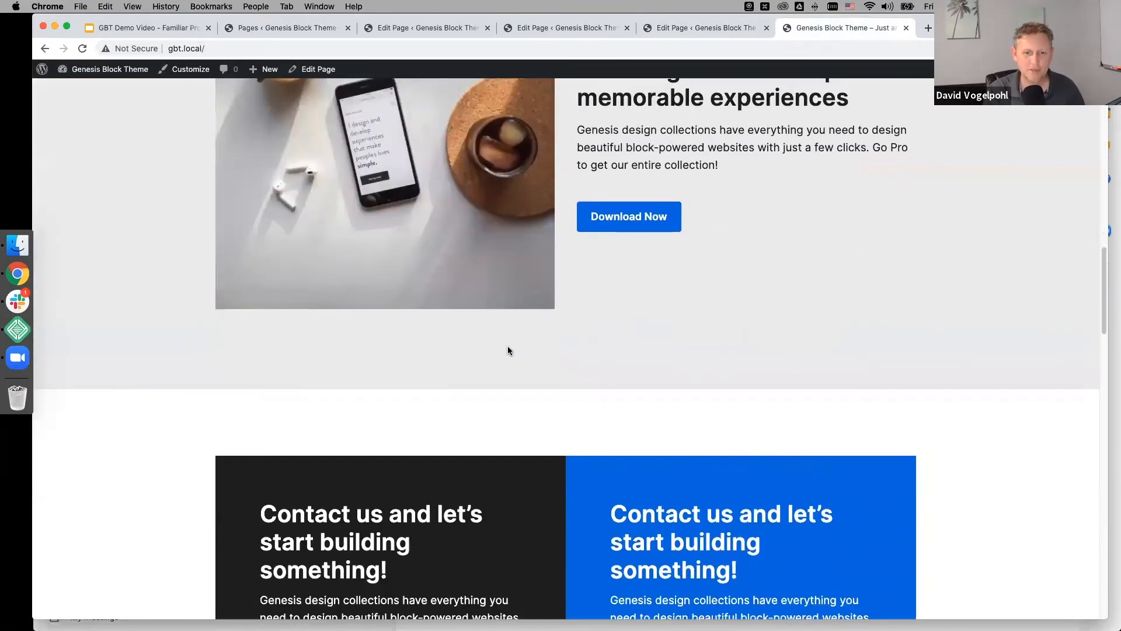
{"action": "scroll", "coordinate": [506, 349], "scroll_direction": "down", "scroll_amount": 3}
{"action": "scroll", "coordinate": [508, 347], "scroll_direction": "up", "scroll_amount": 20}
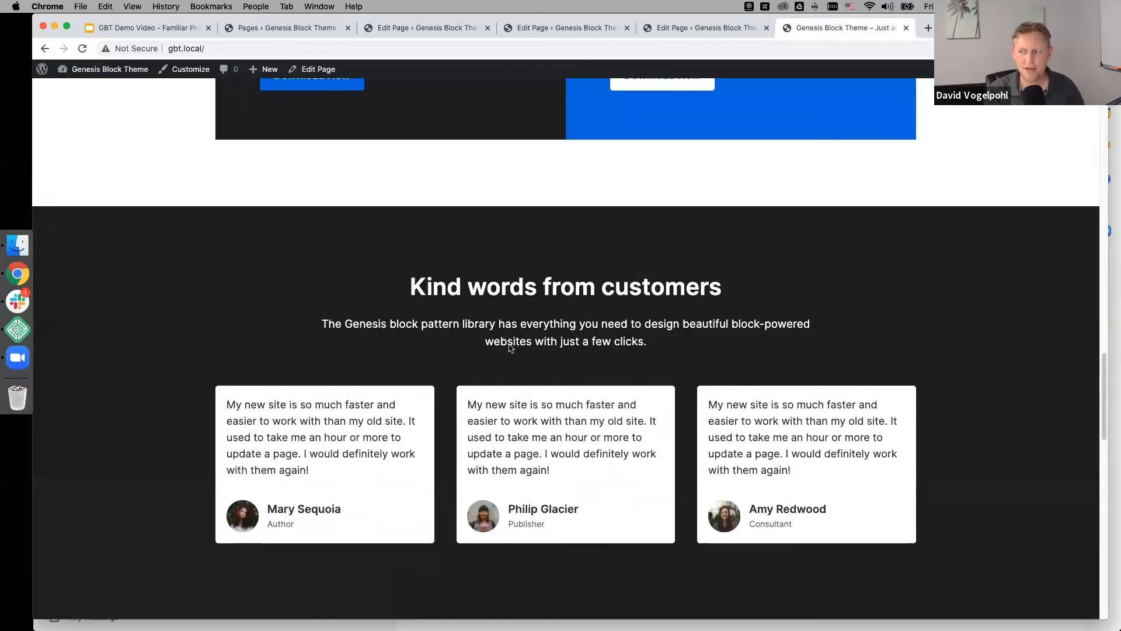
{"action": "scroll", "coordinate": [505, 354], "scroll_direction": "up", "scroll_amount": 10}
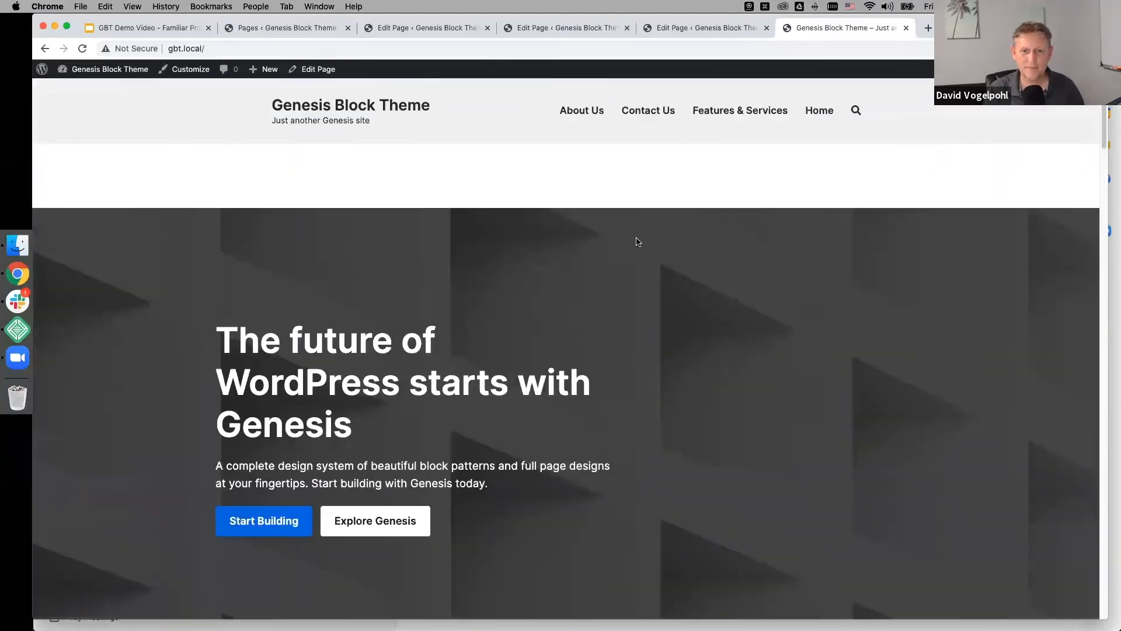
Review the Contact Us and Features & Services pages on the live site
{"action": "left_click", "coordinate": [631, 114]}
{"action": "scroll", "coordinate": [622, 281], "scroll_direction": "down", "scroll_amount": 15}
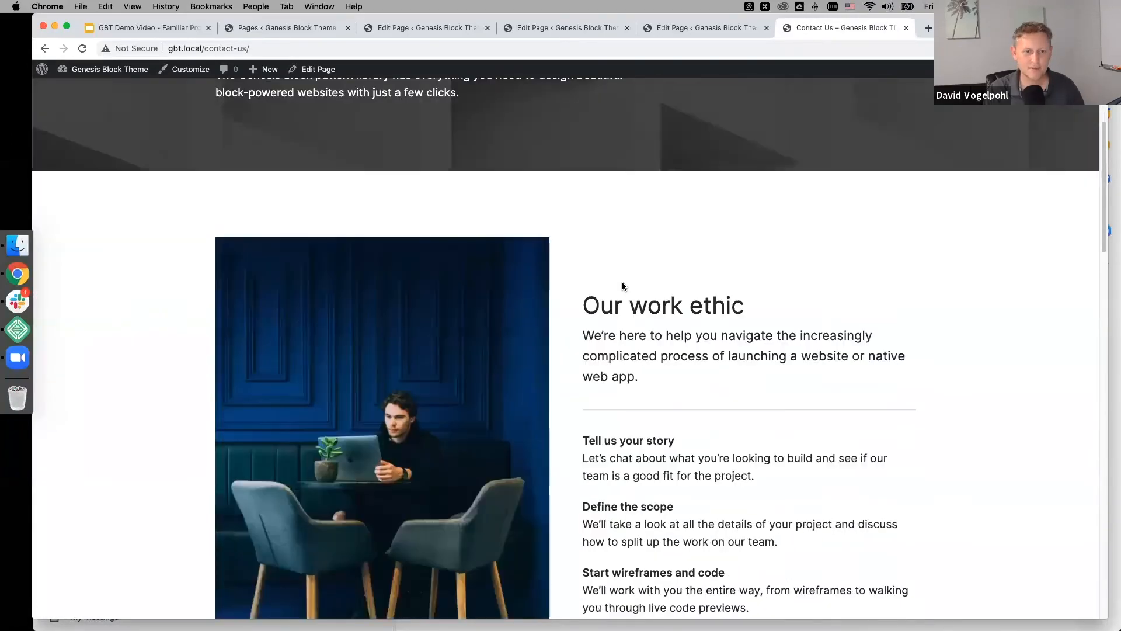
{"action": "scroll", "coordinate": [626, 284], "scroll_direction": "up", "scroll_amount": 15}
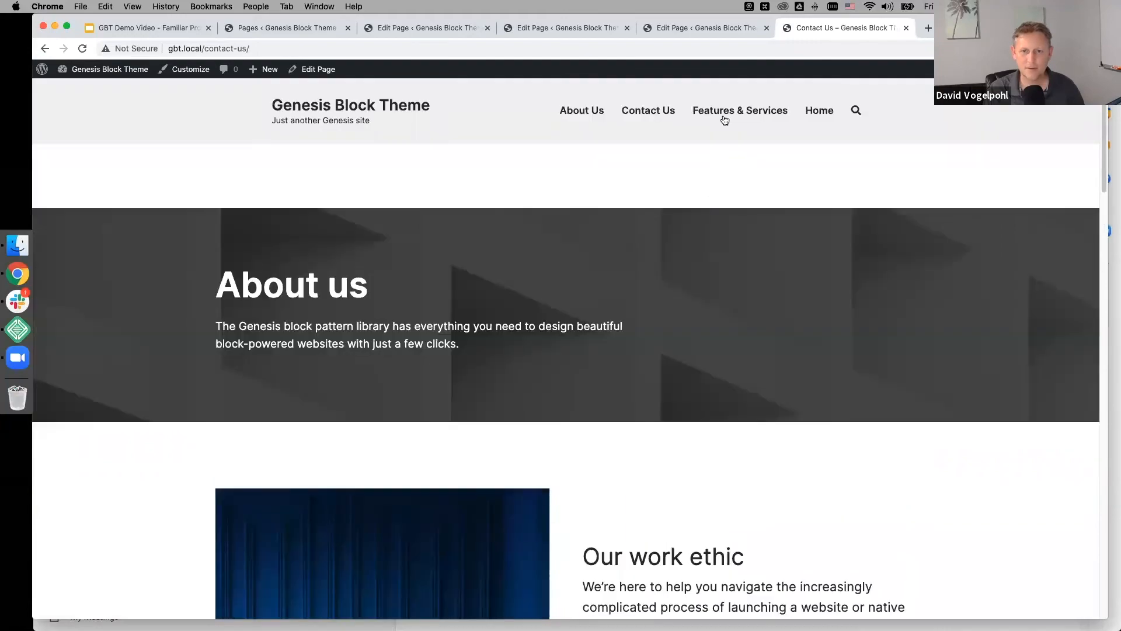
{"action": "left_click", "coordinate": [724, 117]}
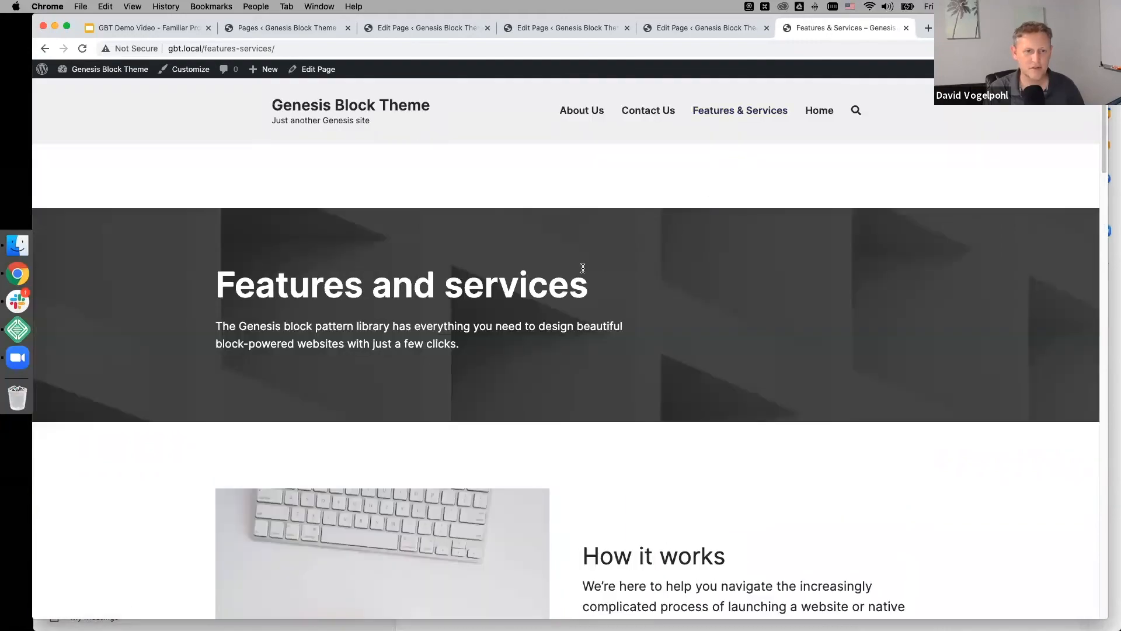
{"action": "scroll", "coordinate": [580, 271], "scroll_direction": "down", "scroll_amount": 10}
{"action": "scroll", "coordinate": [582, 274], "scroll_direction": "down", "scroll_amount": 5}
{"action": "scroll", "coordinate": [686, 223], "scroll_direction": "up", "scroll_amount": 15}
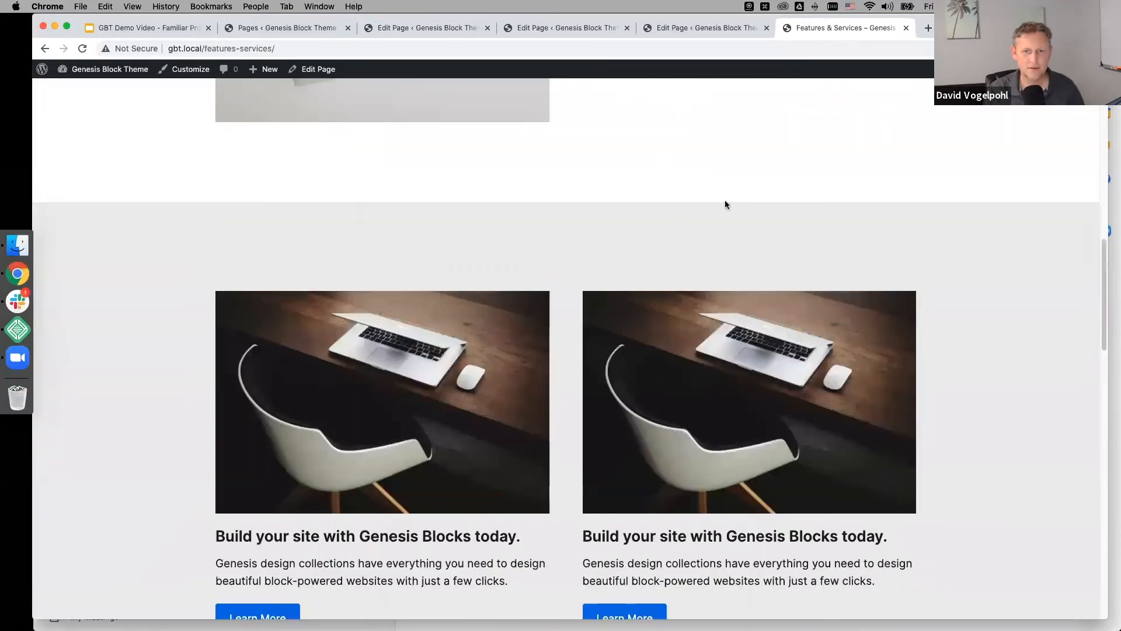
Go back to the live Home page, examine its sections down to the footer, and return to the About Us editor
{"action": "left_click", "coordinate": [810, 120]}
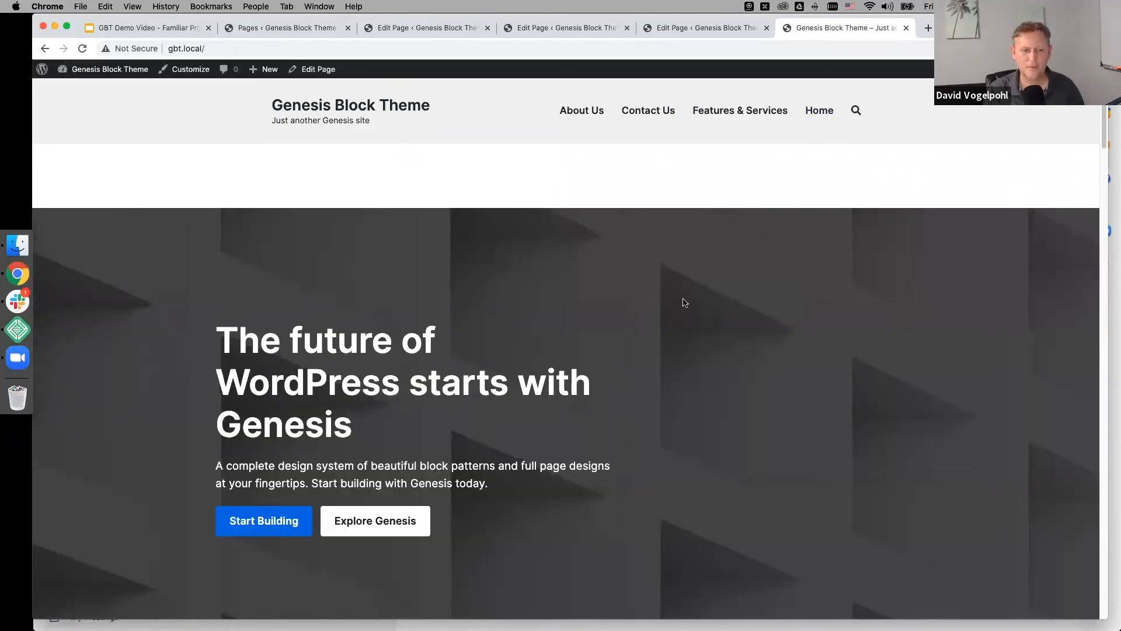
{"action": "scroll", "coordinate": [685, 303], "scroll_direction": "down", "scroll_amount": 20}
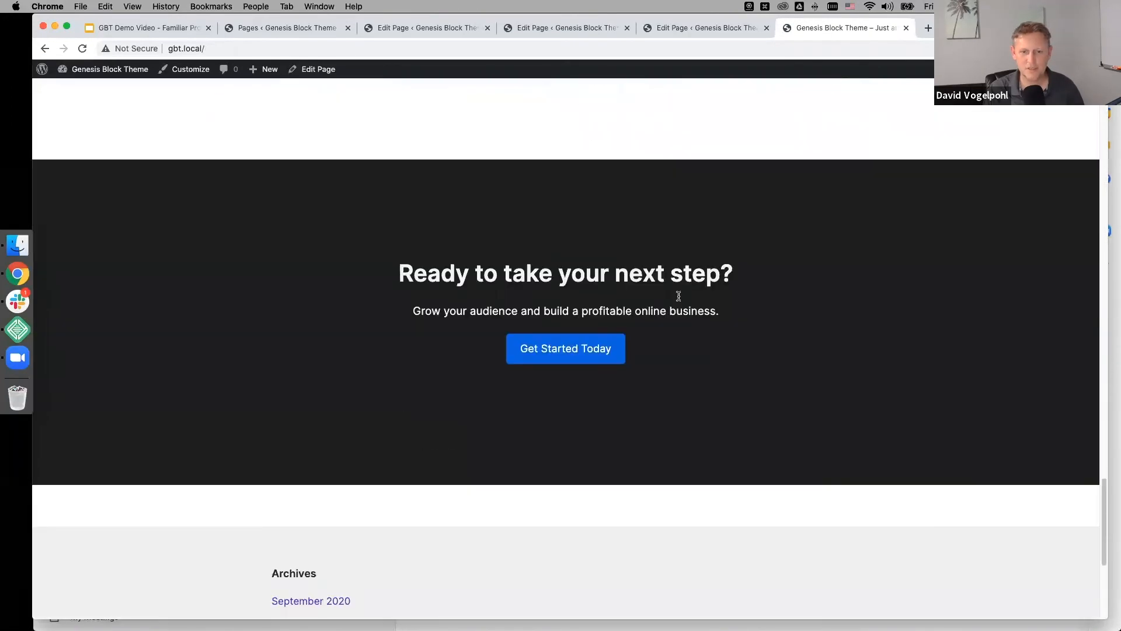
{"action": "scroll", "coordinate": [678, 296], "scroll_direction": "up", "scroll_amount": 15}
{"action": "scroll", "coordinate": [678, 302], "scroll_direction": "up", "scroll_amount": 8}
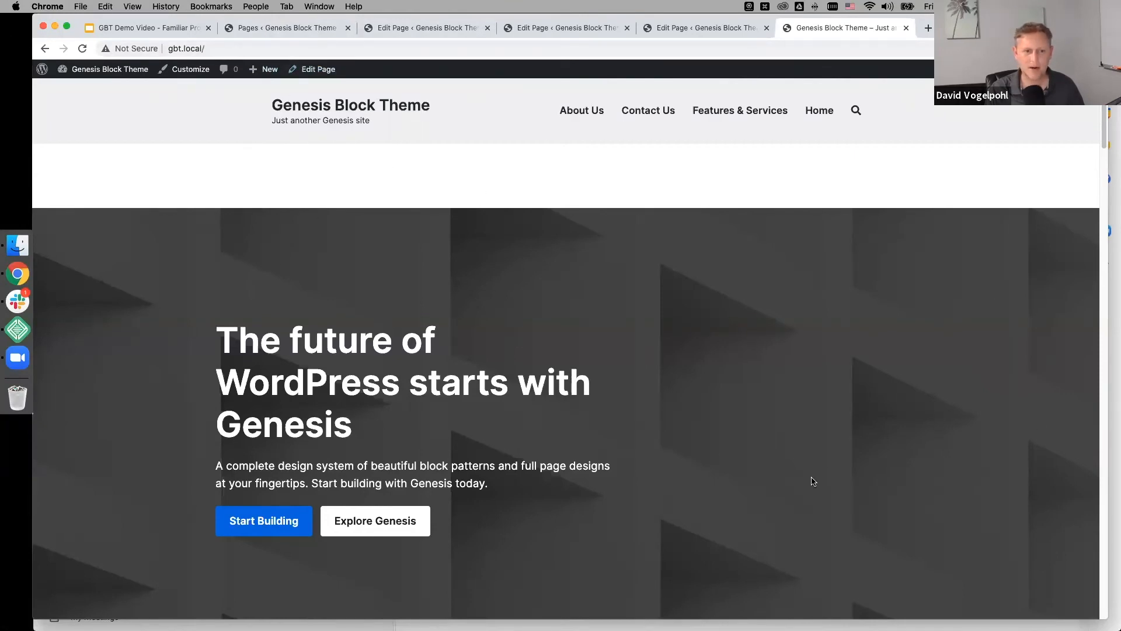
{"action": "scroll", "coordinate": [813, 481], "scroll_direction": "down", "scroll_amount": 20}
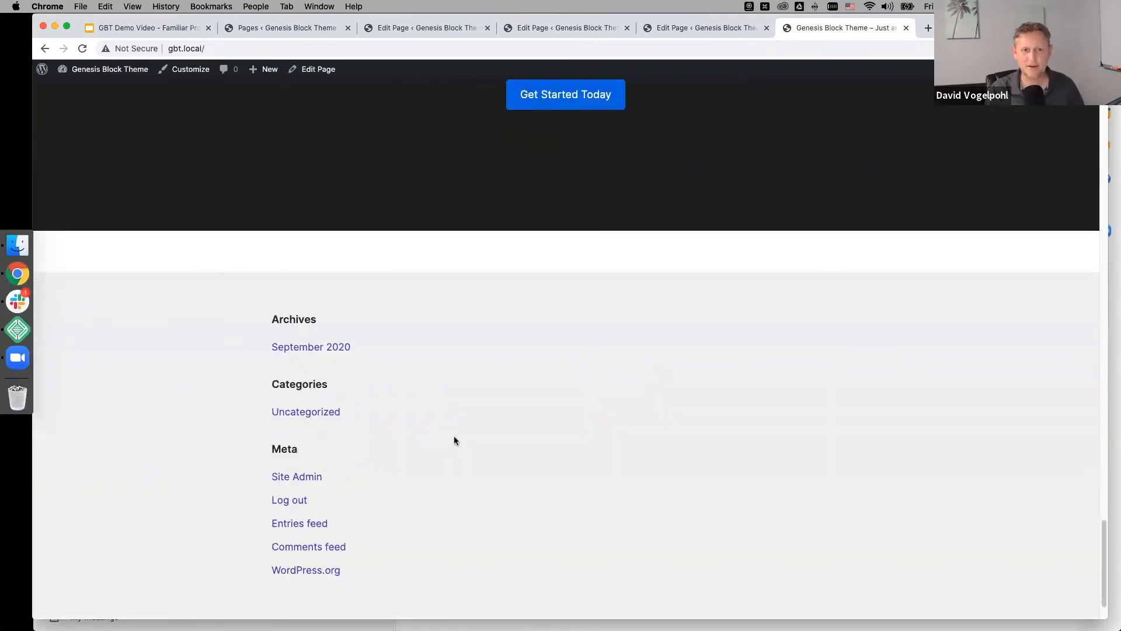
{"action": "scroll", "coordinate": [454, 439], "scroll_direction": "up", "scroll_amount": 5}
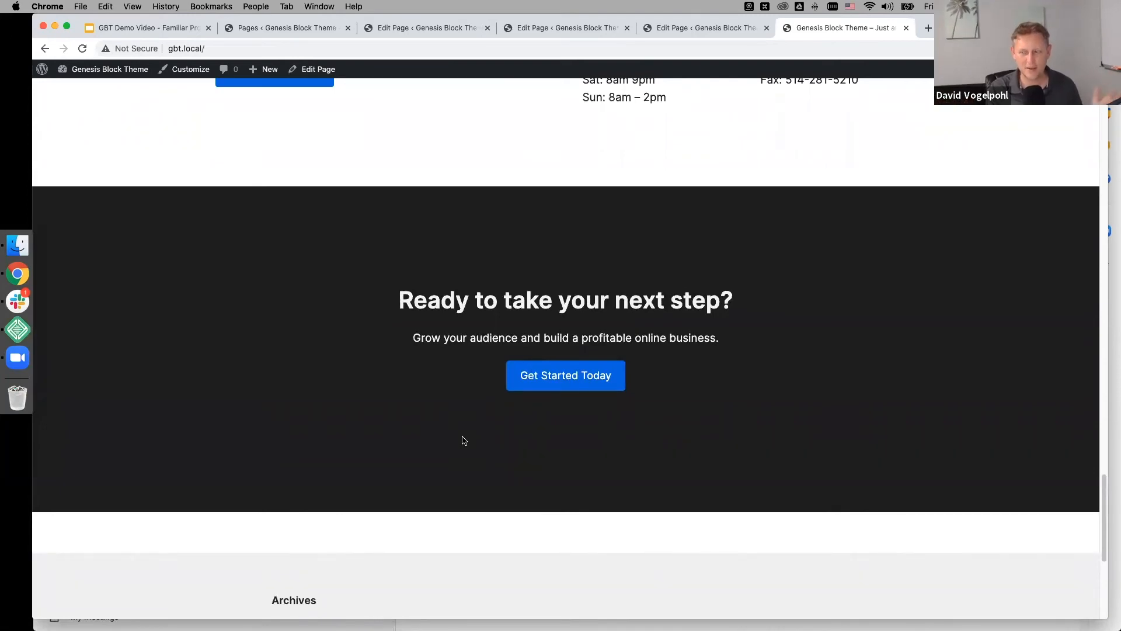
{"action": "scroll", "coordinate": [430, 446], "scroll_direction": "up", "scroll_amount": 10}
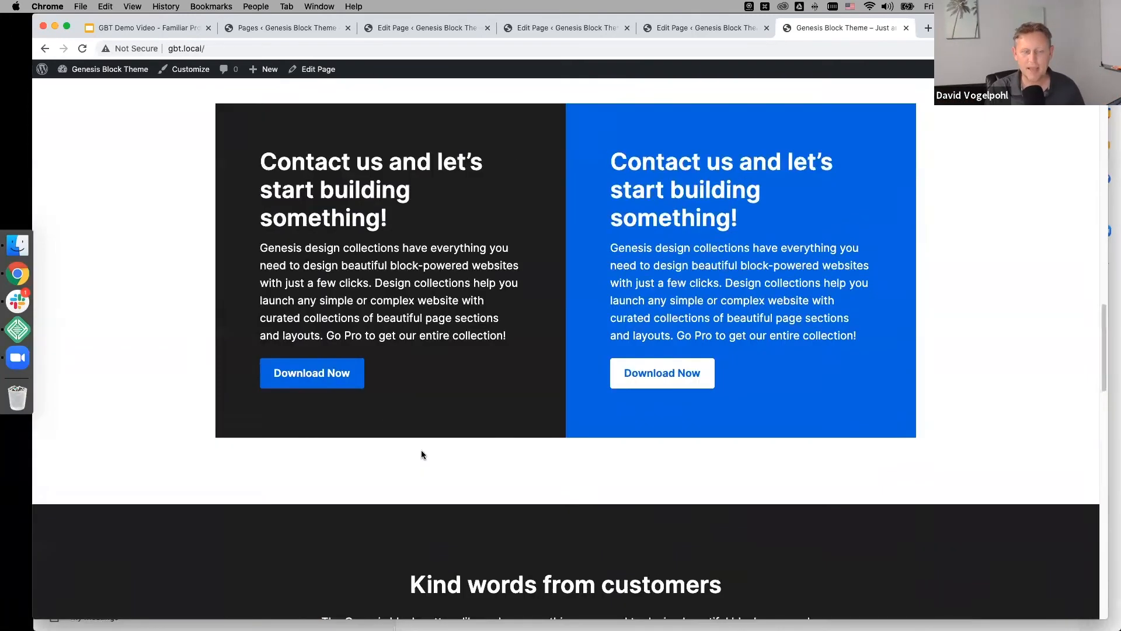
{"action": "scroll", "coordinate": [421, 450], "scroll_direction": "up", "scroll_amount": 15}
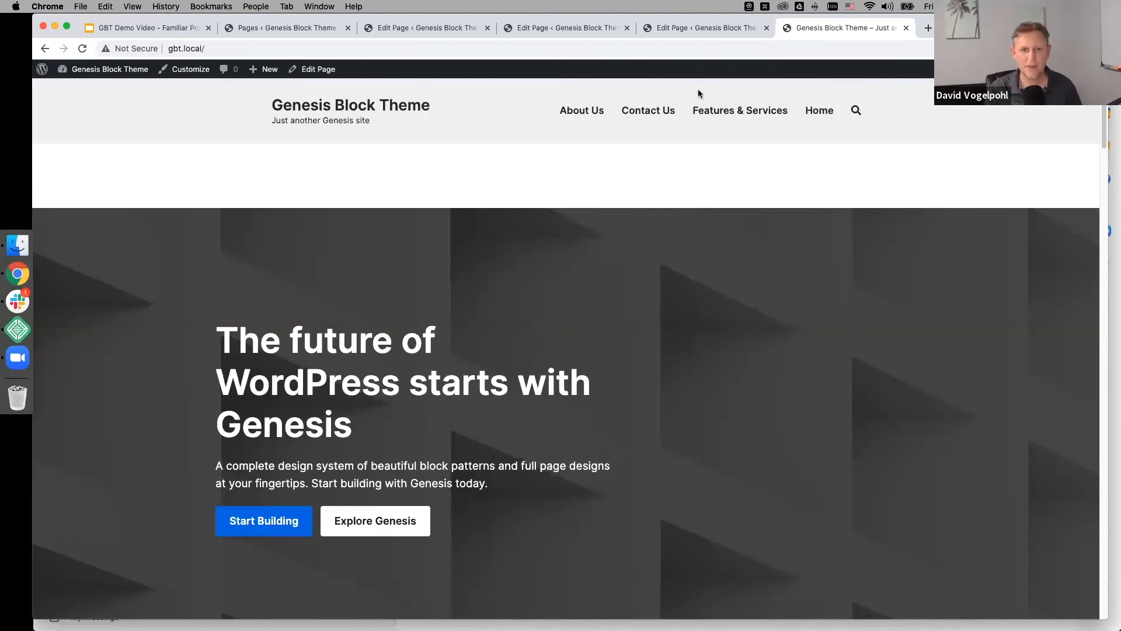
{"action": "left_click", "coordinate": [702, 30]}
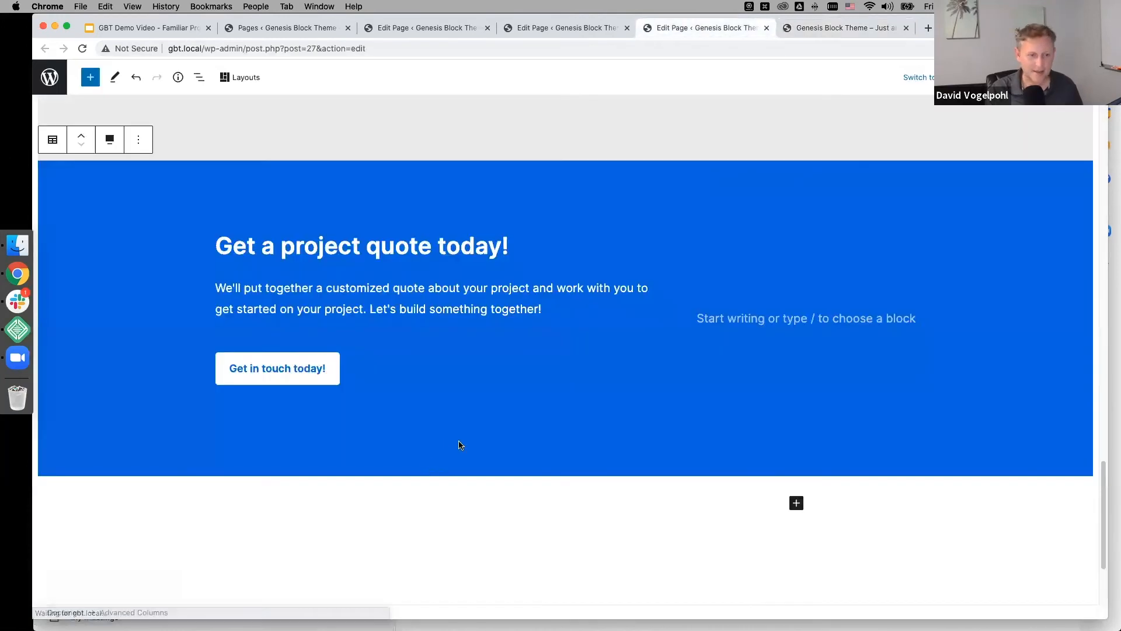